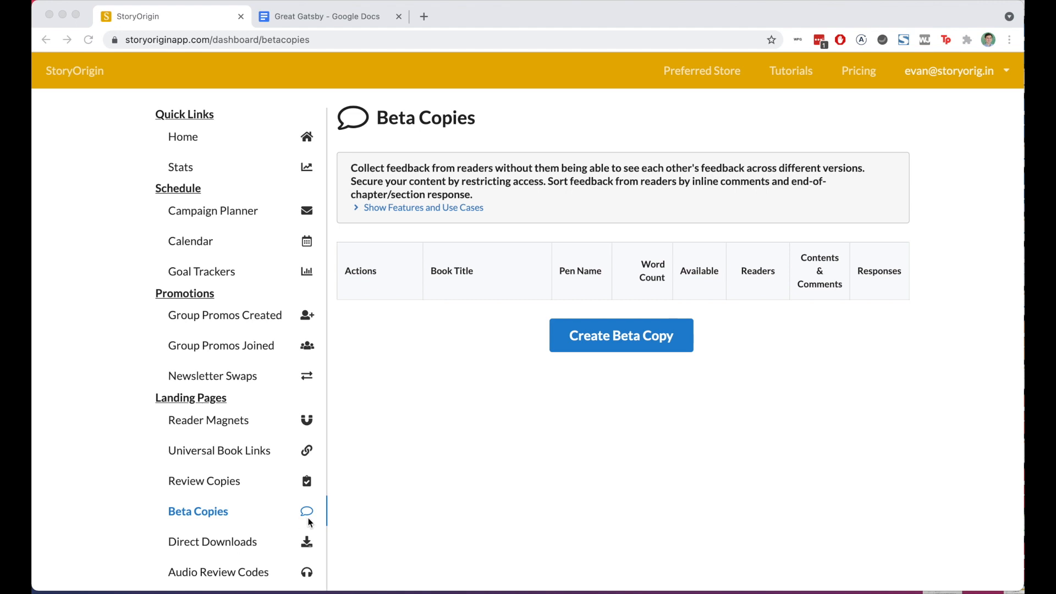
# Start a new beta copy and title it "The Great Gatsby"
pyautogui.click(606, 340)
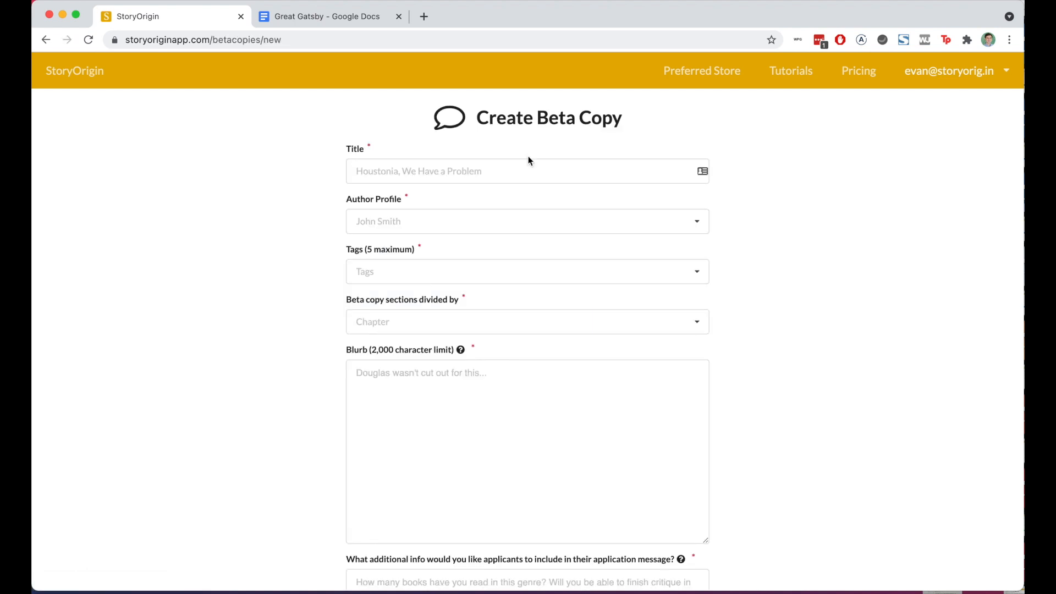
pyautogui.click(509, 171)
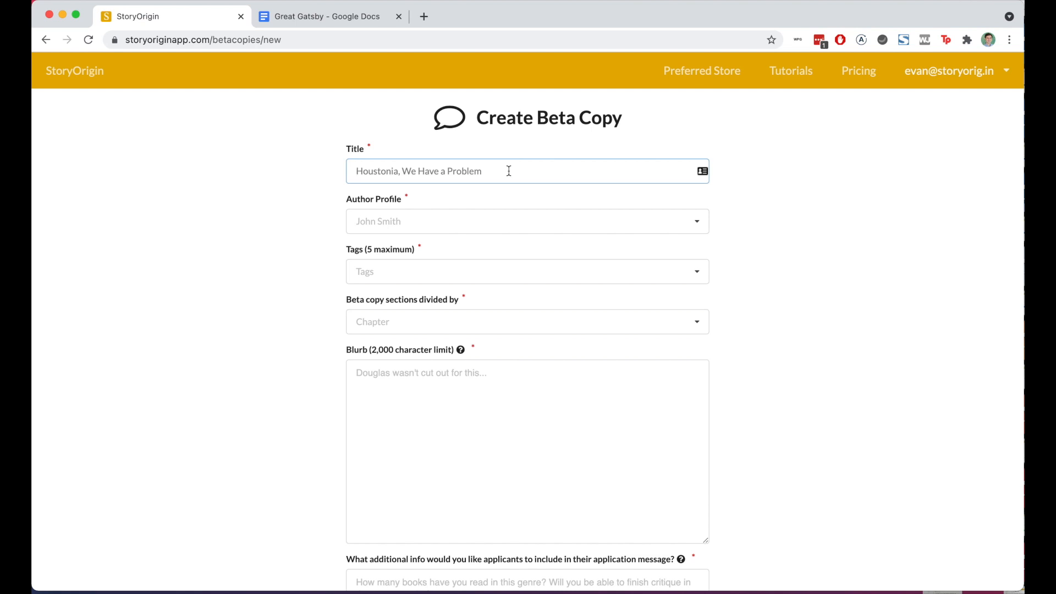
pyautogui.write('The Grea')
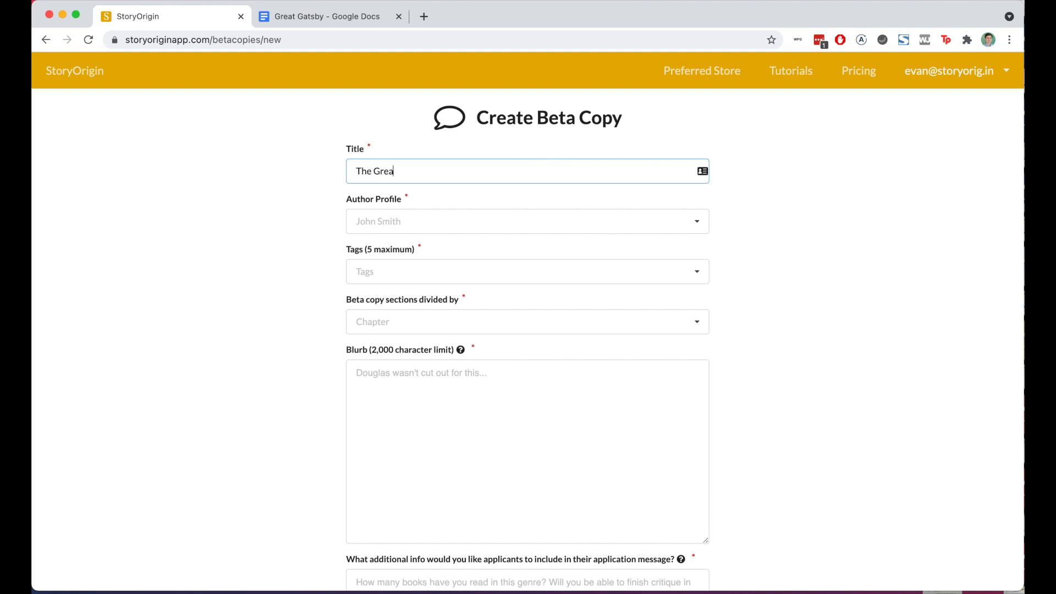
pyautogui.write('t Gatsby')
pyautogui.click(269, 215)
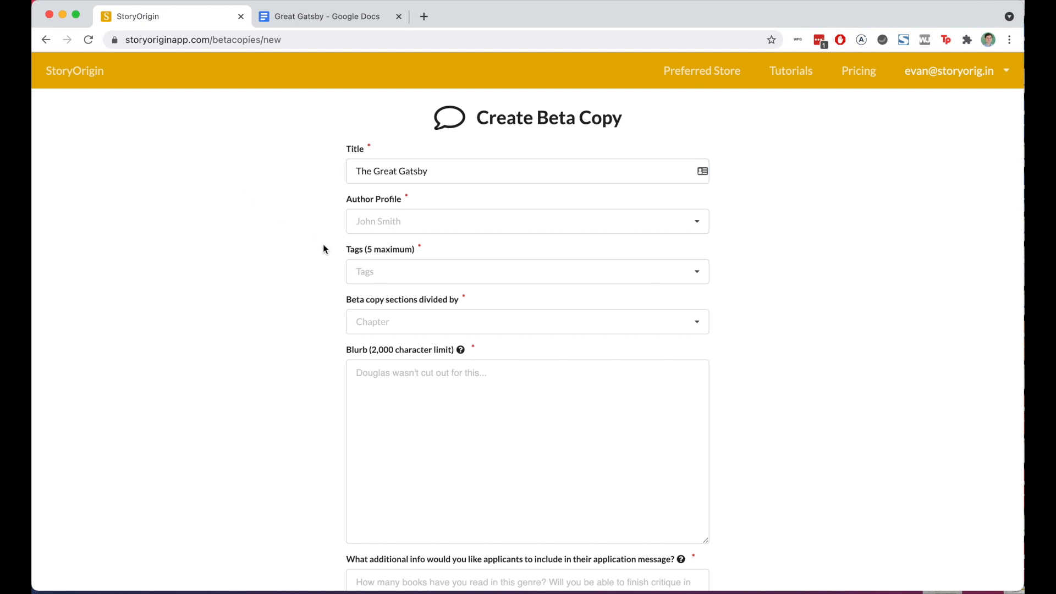
# Assign the listed author profile to the beta copy and add the Literary Fiction tag
pyautogui.scroll(-1, 324, 249)
pyautogui.click(401, 199)
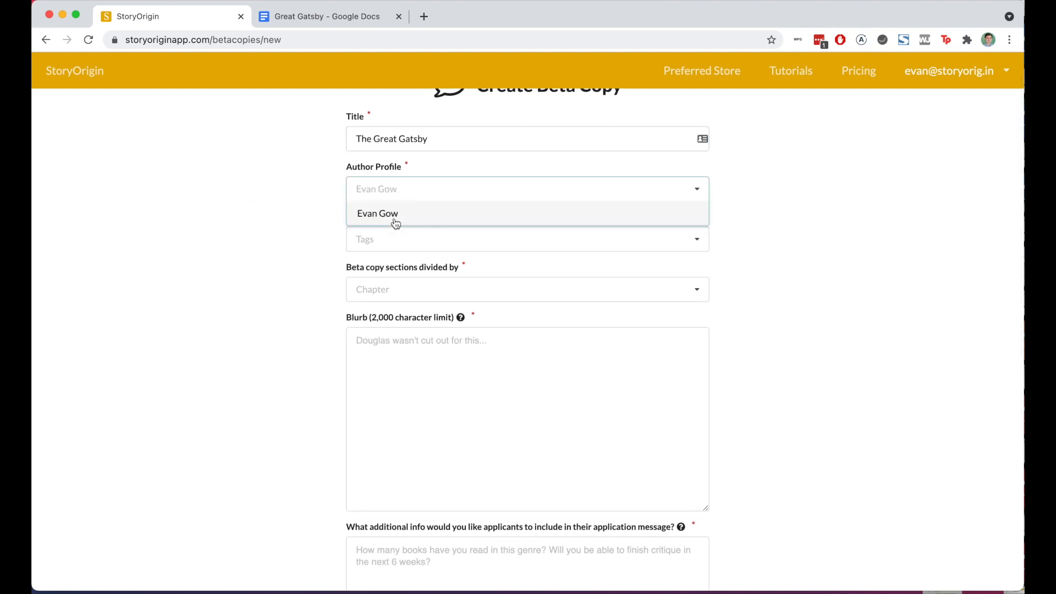
pyautogui.click(396, 220)
pyautogui.click(374, 235)
pyautogui.write('li')
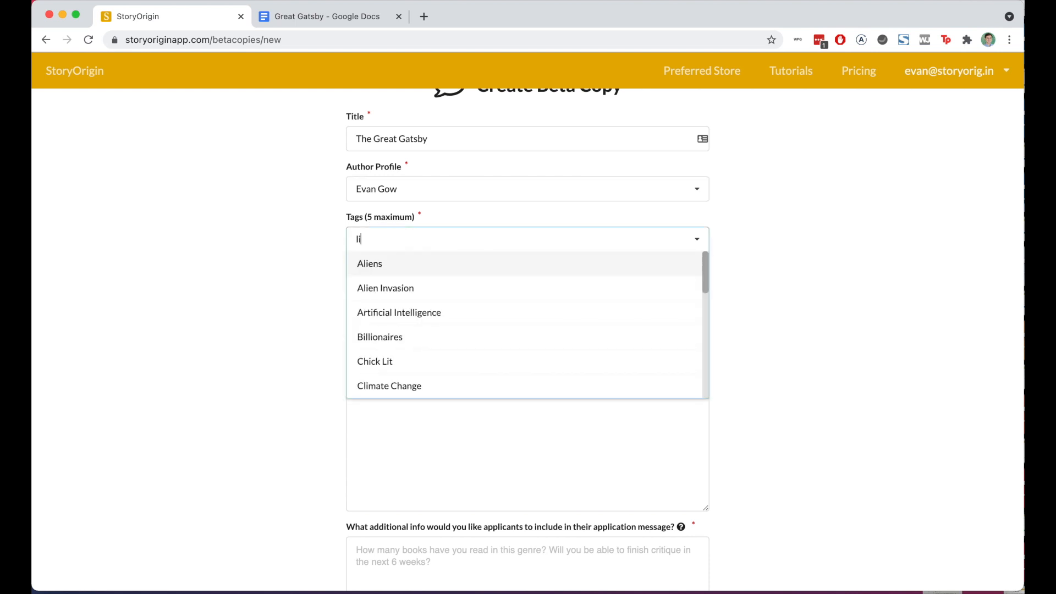
pyautogui.write('te')
pyautogui.click(366, 264)
pyautogui.click(307, 286)
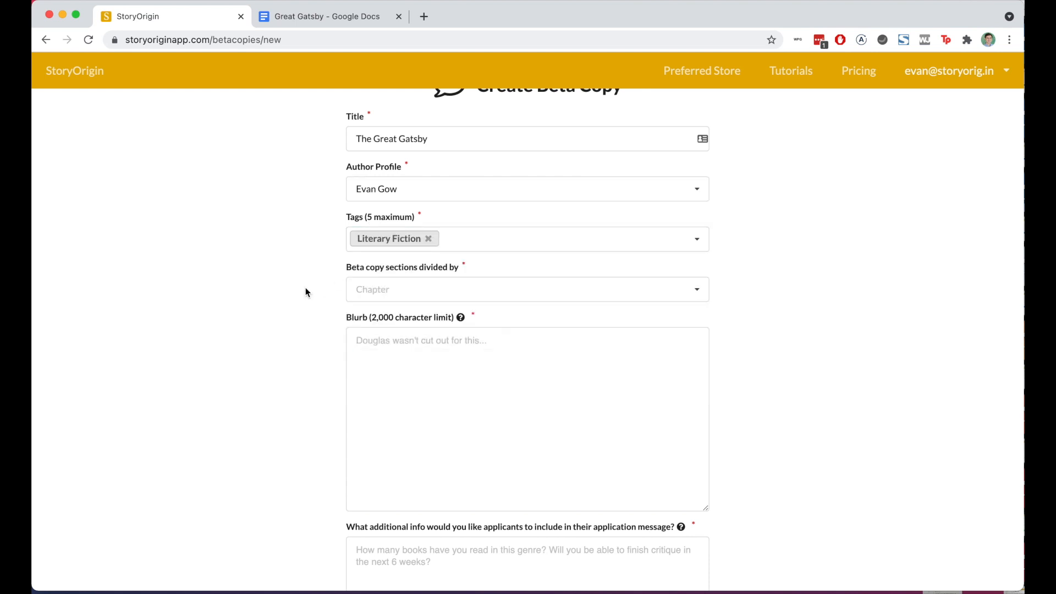
# Set the beta copy sections to be divided by Chapter
pyautogui.scroll(-3, 307, 292)
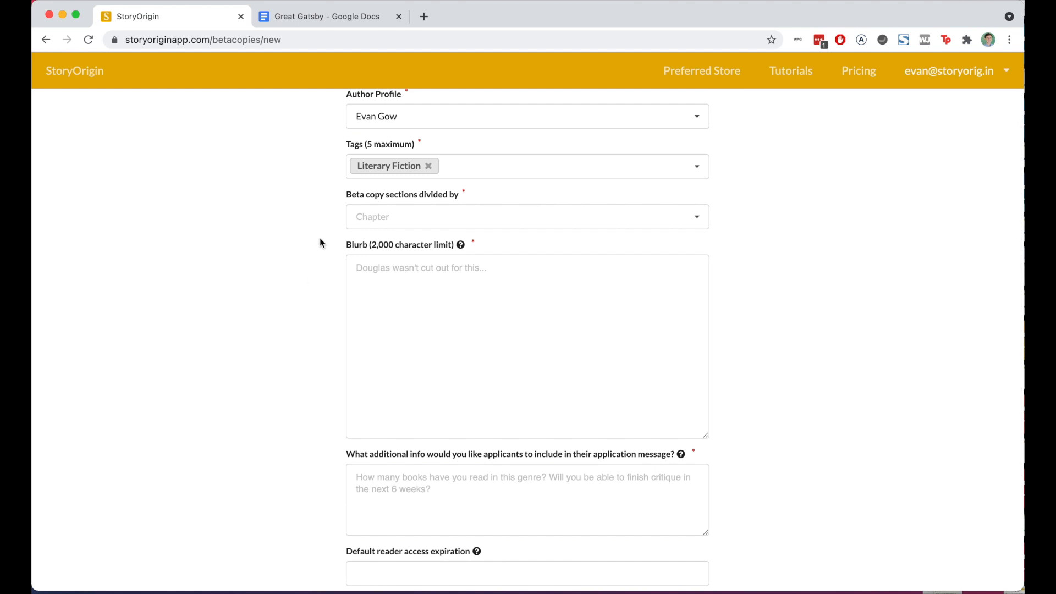
pyautogui.click(394, 219)
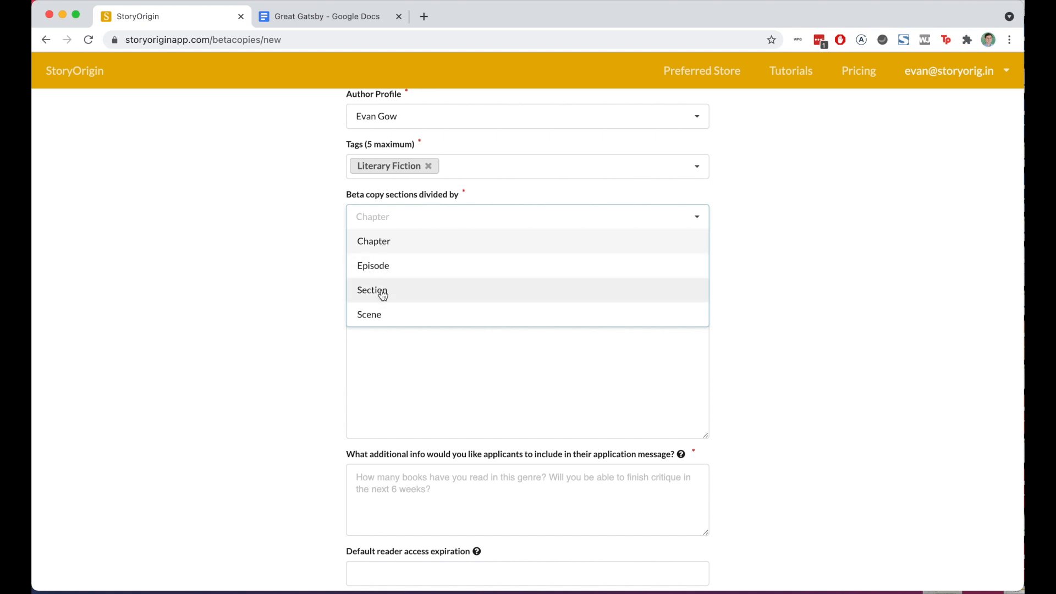
pyautogui.click(387, 240)
# Copy the two blurb paragraphs from the Great Gatsby Google Doc into the beta copy's Blurb field in StoryOrigin
pyautogui.scroll(-2, 338, 311)
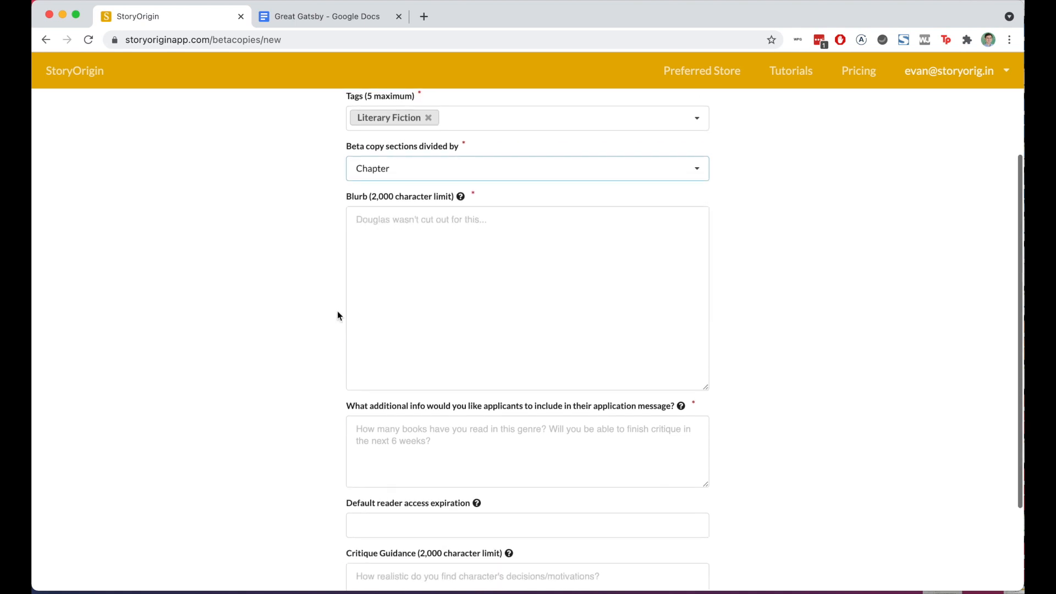
pyautogui.click(329, 17)
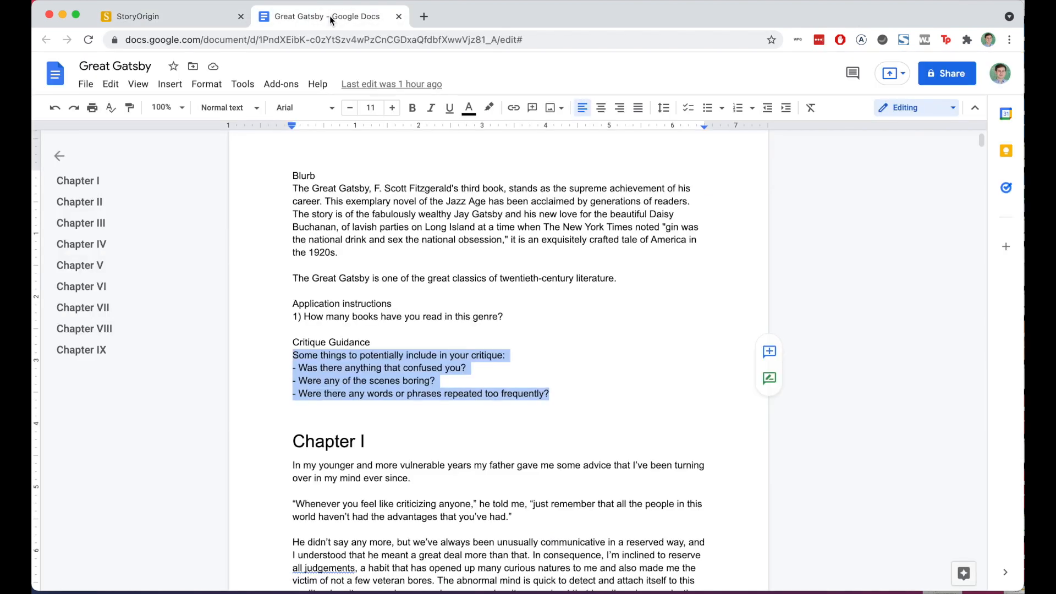
pyautogui.click(293, 188)
pyautogui.keyDown('shift'); pyautogui.click(617, 279); pyautogui.keyUp('shift')
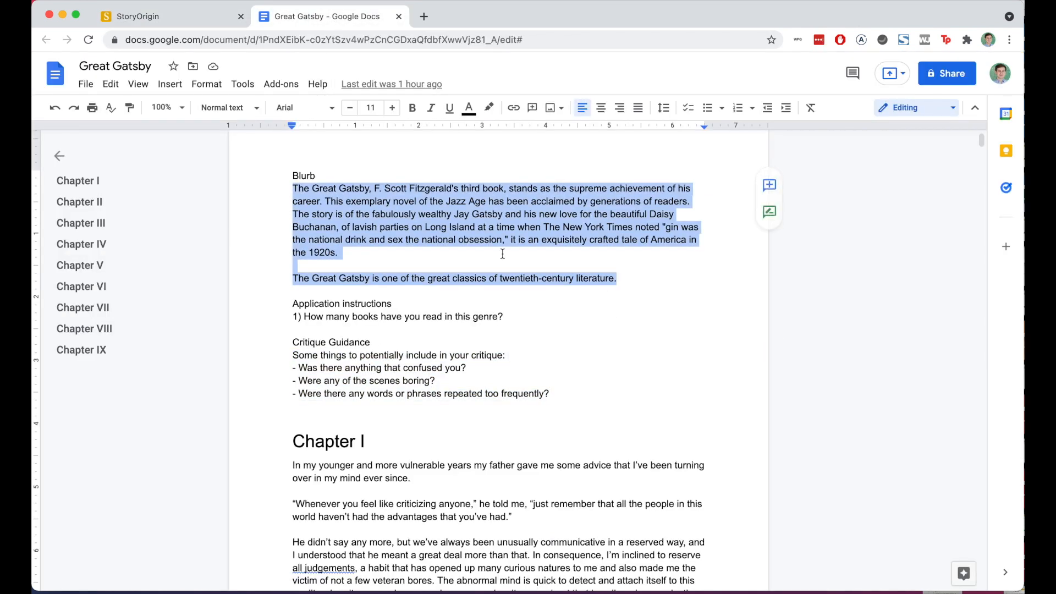
pyautogui.click(195, 19)
pyautogui.click(404, 310)
pyautogui.press('super+v')
# Ask applicants to include an answer to "How many books have you read in this genre?" in their application message
pyautogui.scroll(-5, 322, 366)
pyautogui.click(368, 333)
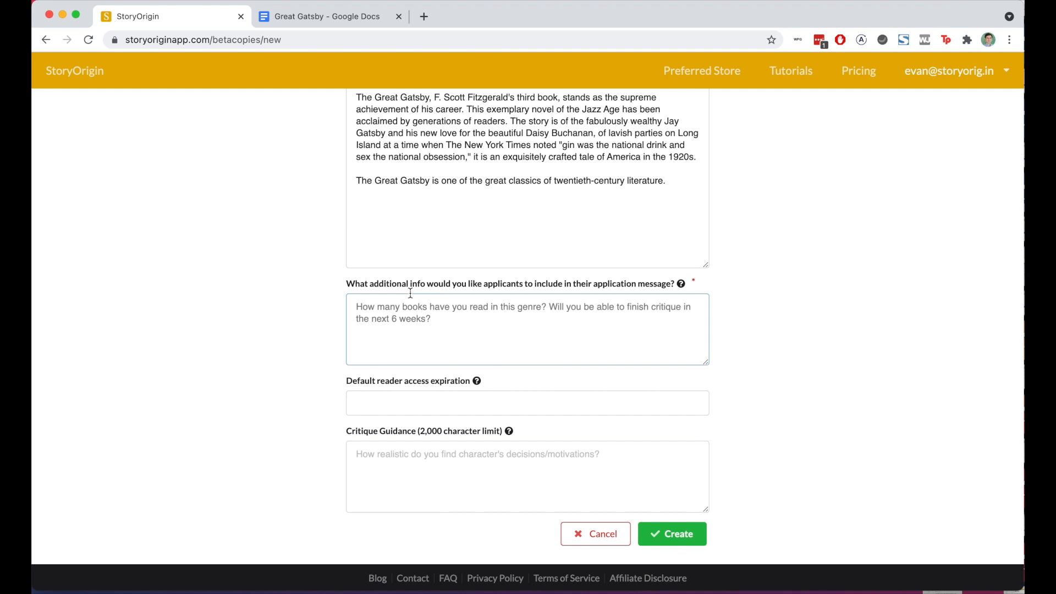
pyautogui.write('How ma')
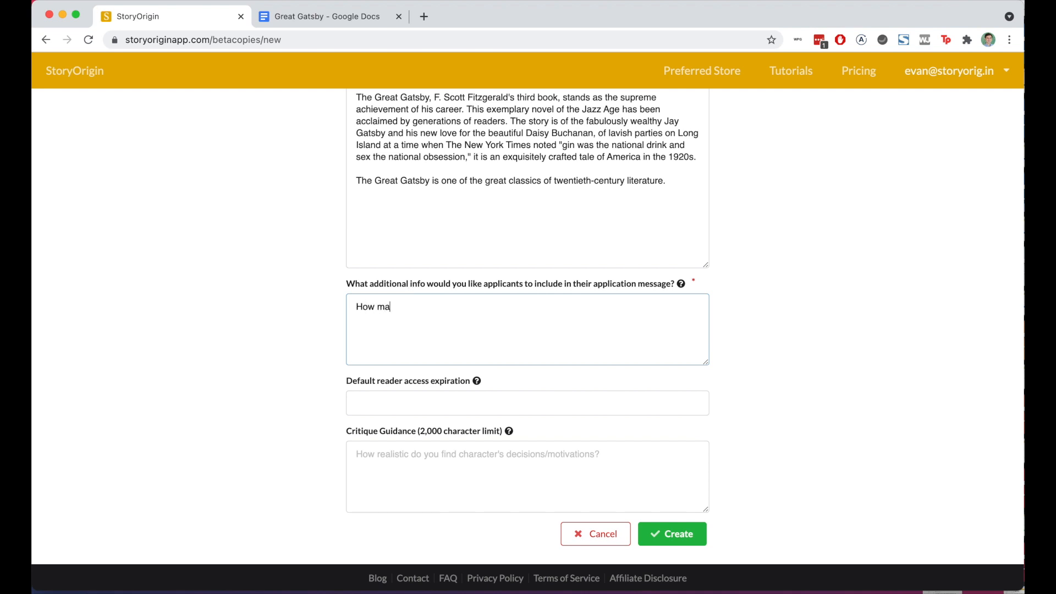
pyautogui.write('ny books have you read in this ')
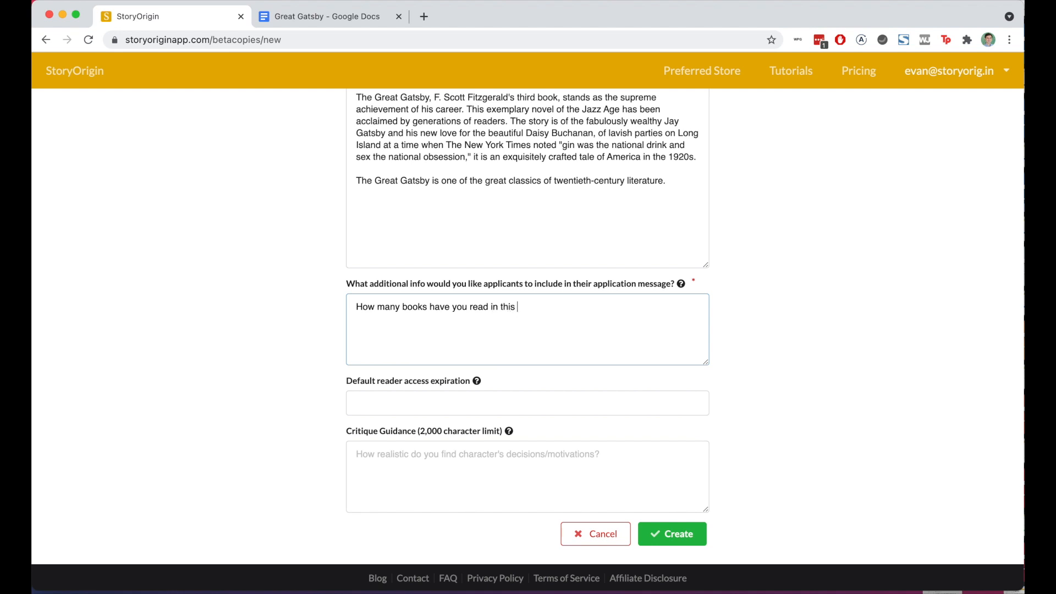
pyautogui.write('genre?')
pyautogui.click(262, 361)
# Set the default reader access expiration to 10/31/2021 12:00 AM
pyautogui.scroll(-1, 262, 361)
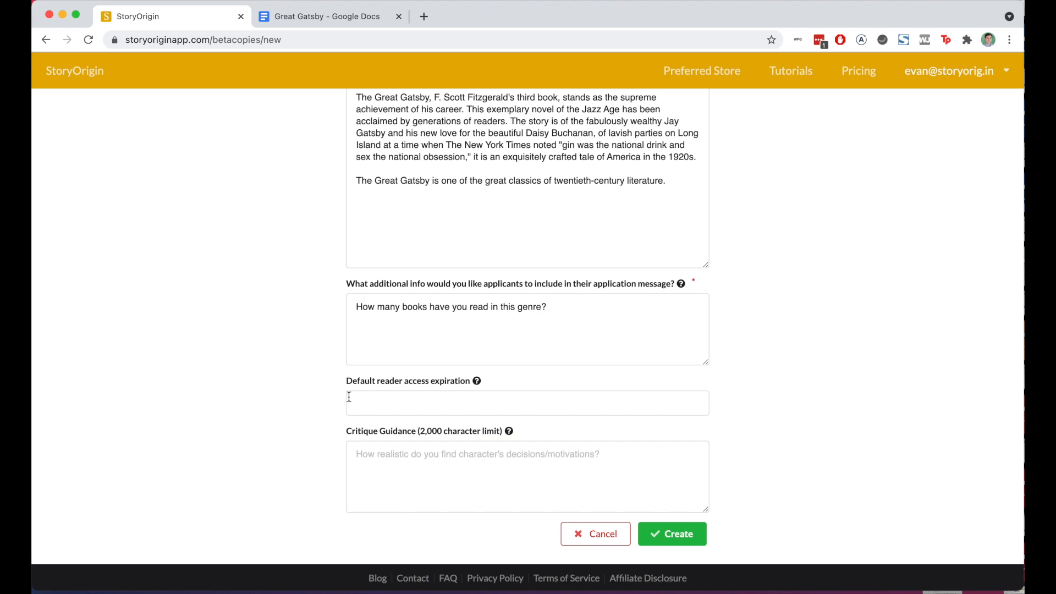
pyautogui.click(365, 402)
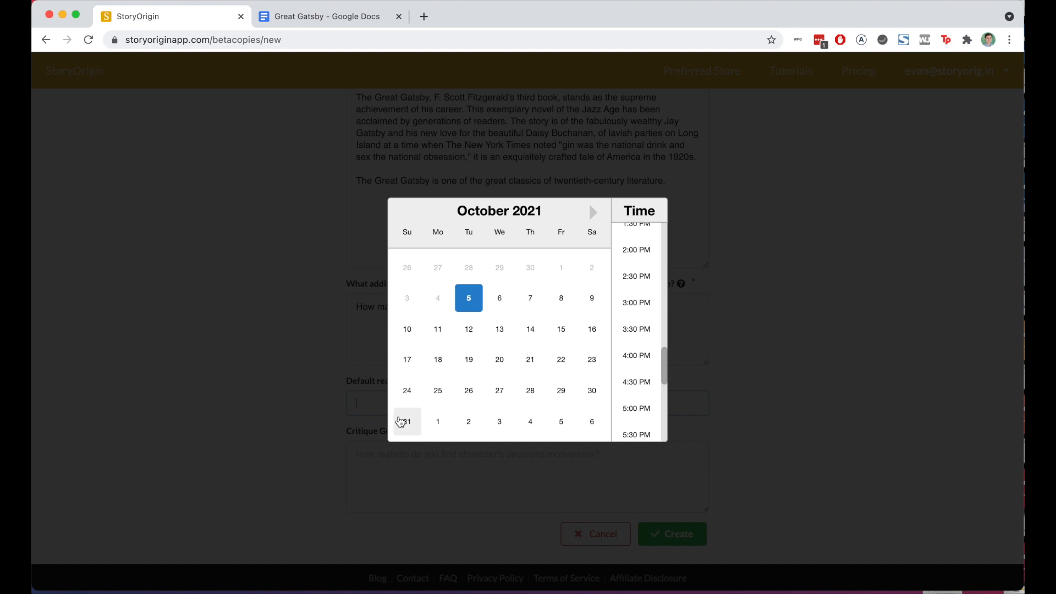
pyautogui.click(400, 422)
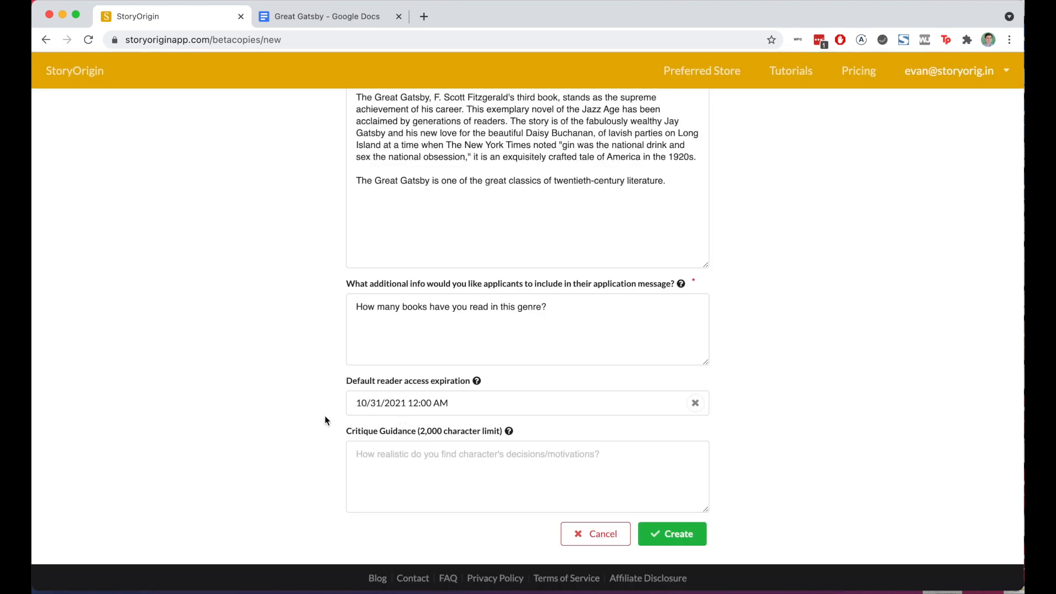
# Copy the critique guidance text from the Great Gatsby Google Doc into StoryOrigin's Critique Guidance field and create the beta copy
pyautogui.click(350, 455)
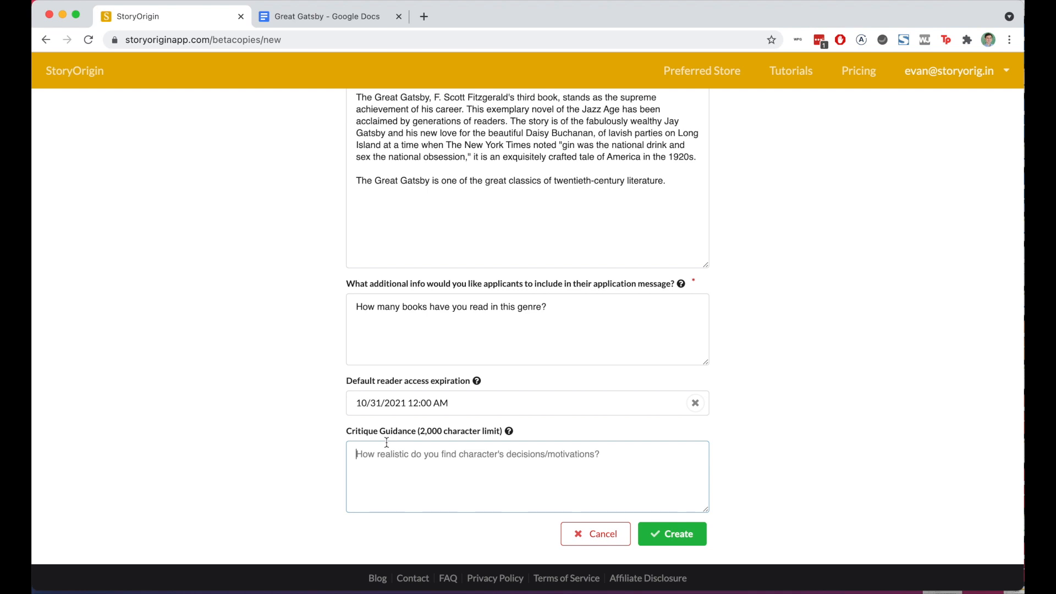
pyautogui.click(334, 15)
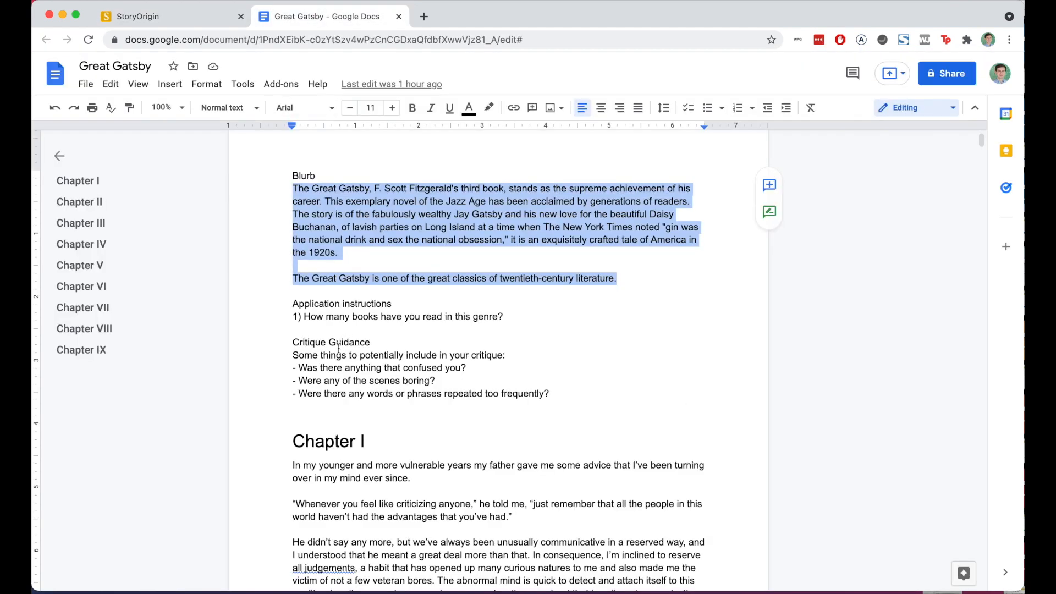
pyautogui.click(297, 356)
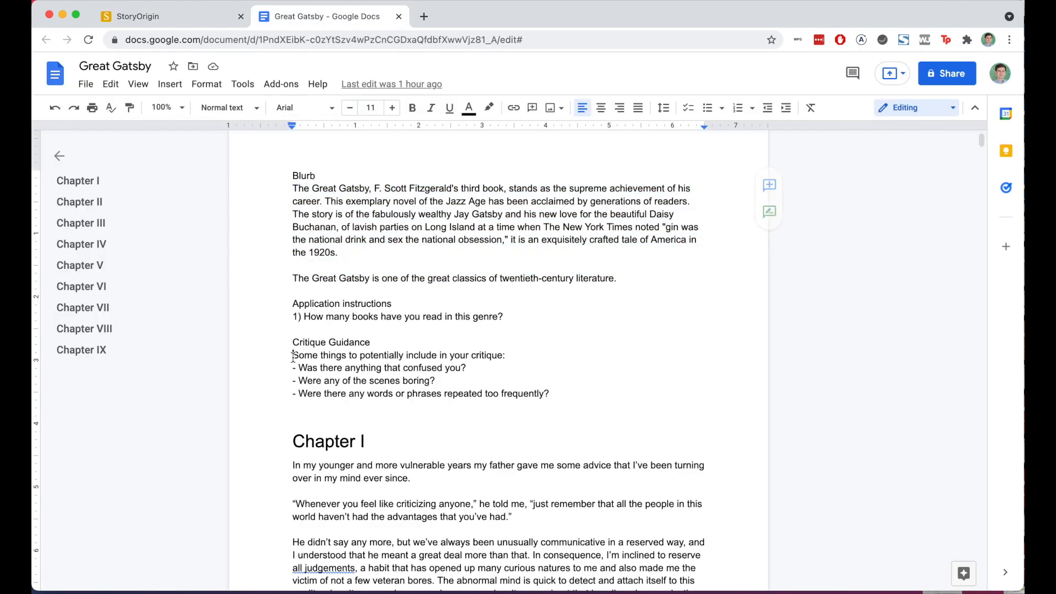
pyautogui.keyDown('shift'); pyautogui.click(557, 397); pyautogui.keyUp('shift')
pyautogui.press('super+c')
pyautogui.click(176, 20)
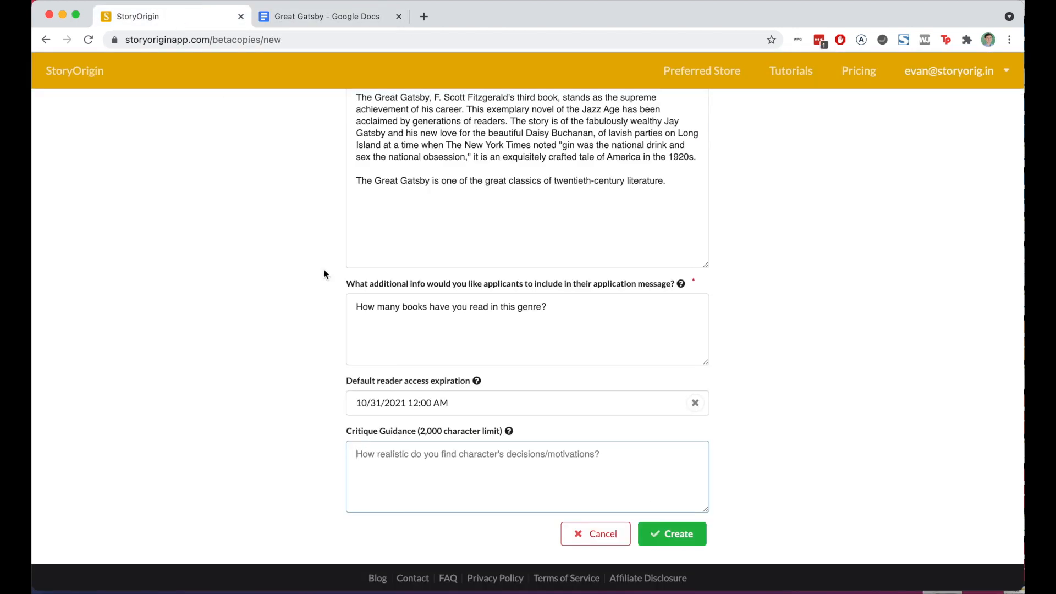
pyautogui.click(385, 453)
pyautogui.press('super+v')
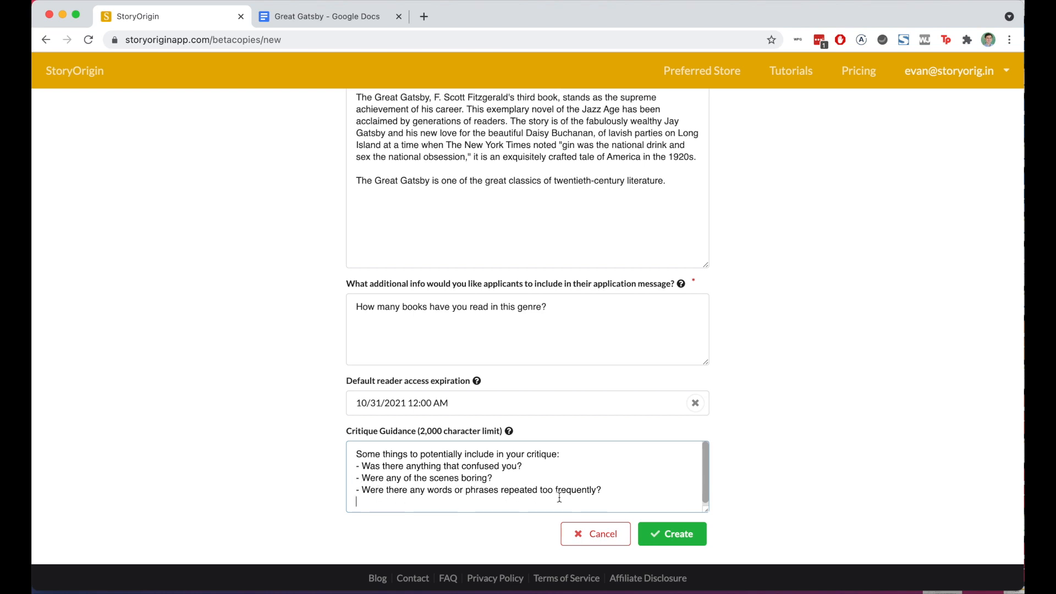
pyautogui.click(681, 545)
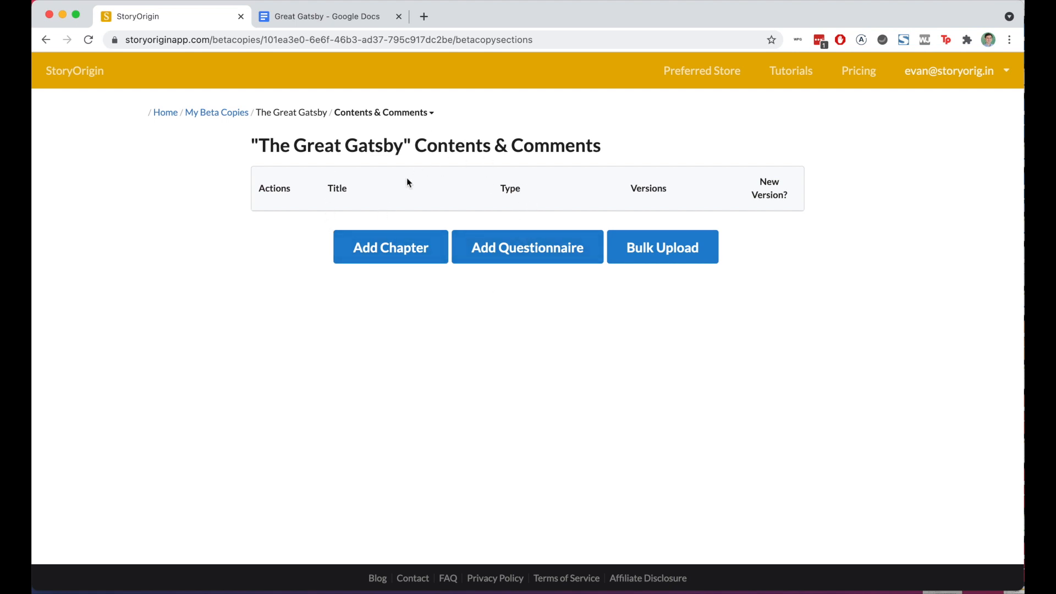
# Copy The Great Gatsby's reader landing page link from the beta copies list and open it in a new browser tab
pyautogui.click(221, 118)
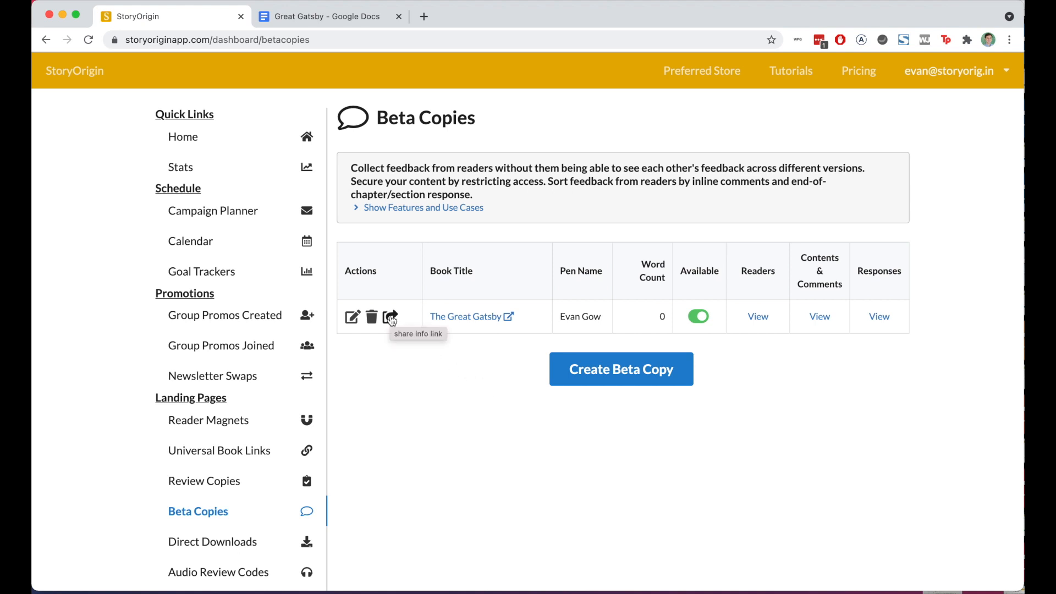
pyautogui.click(392, 318)
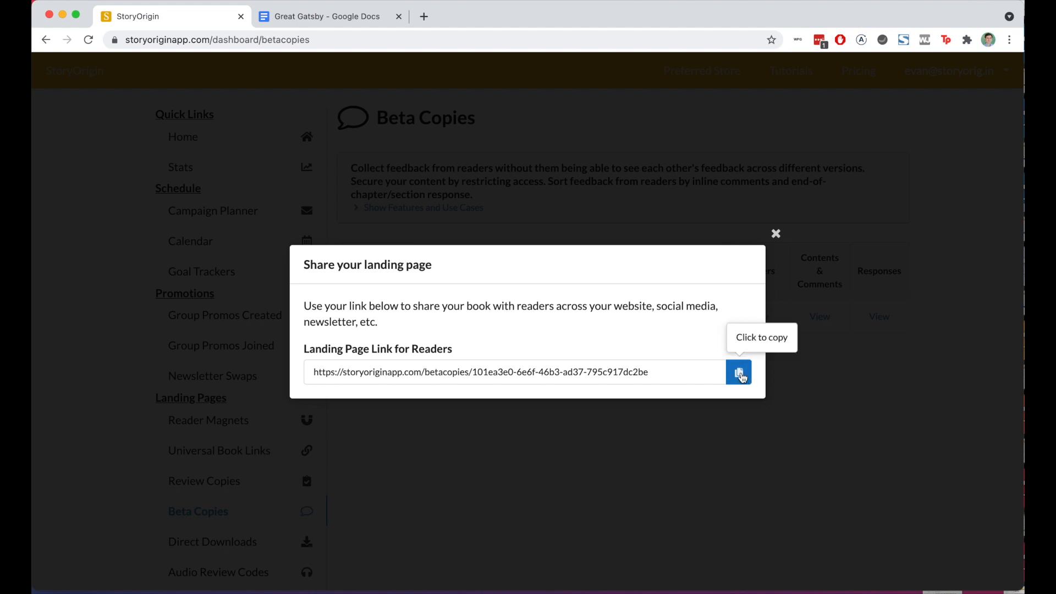
pyautogui.click(741, 377)
pyautogui.click(425, 18)
pyautogui.press('super+v')
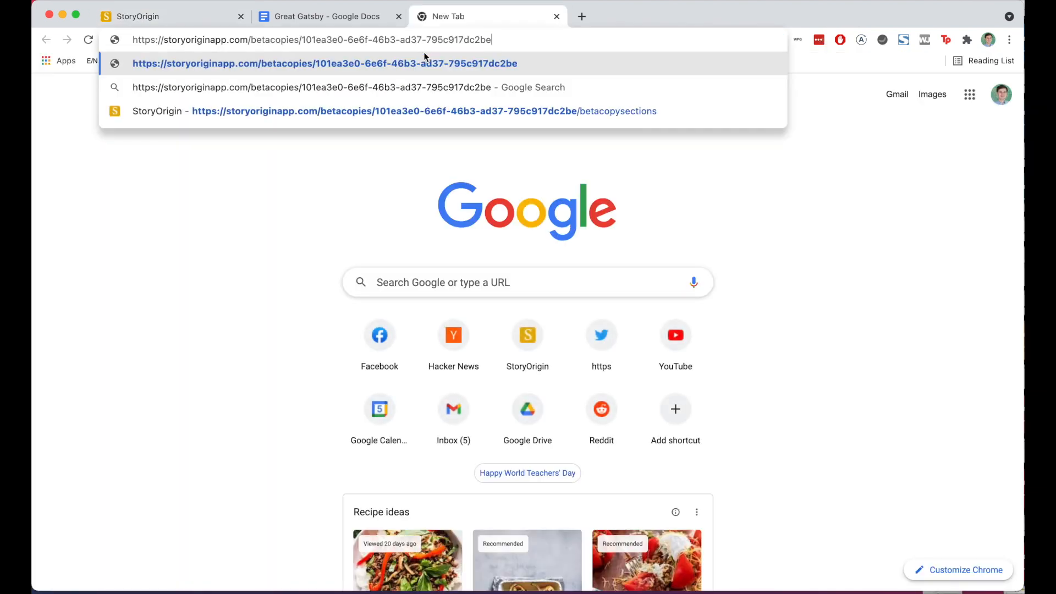
pyautogui.press('Return')
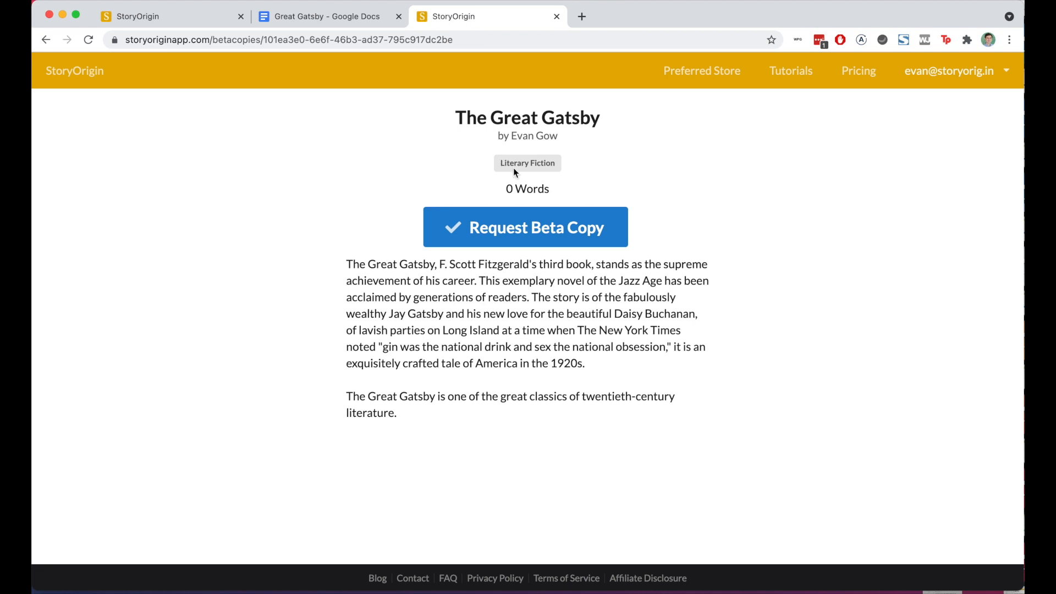
# Start a beta copy request from the landing page with the message "I've read 20 books in this genre."
pyautogui.click(523, 244)
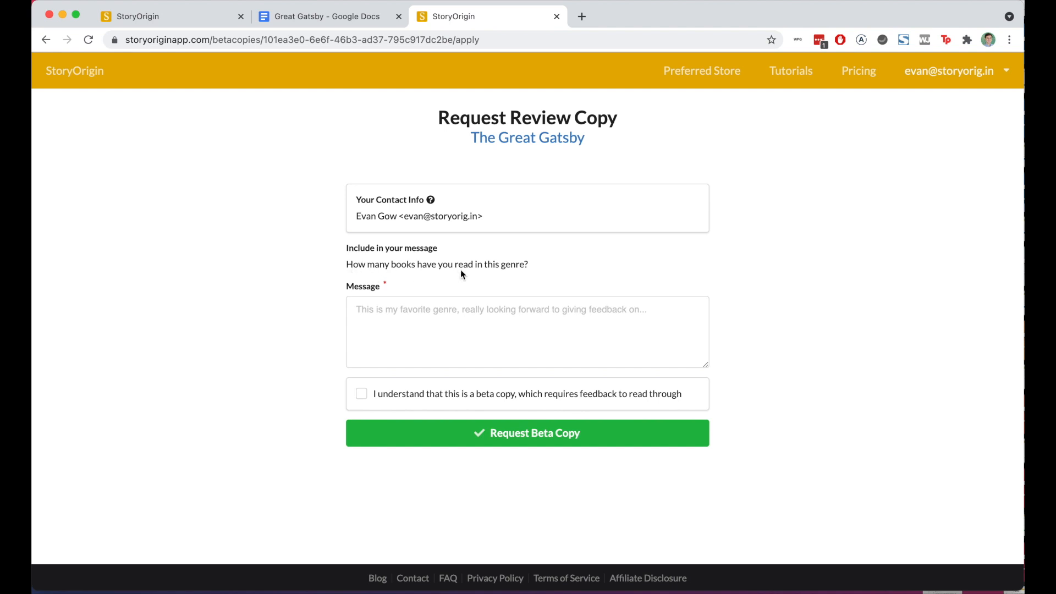
pyautogui.click(441, 311)
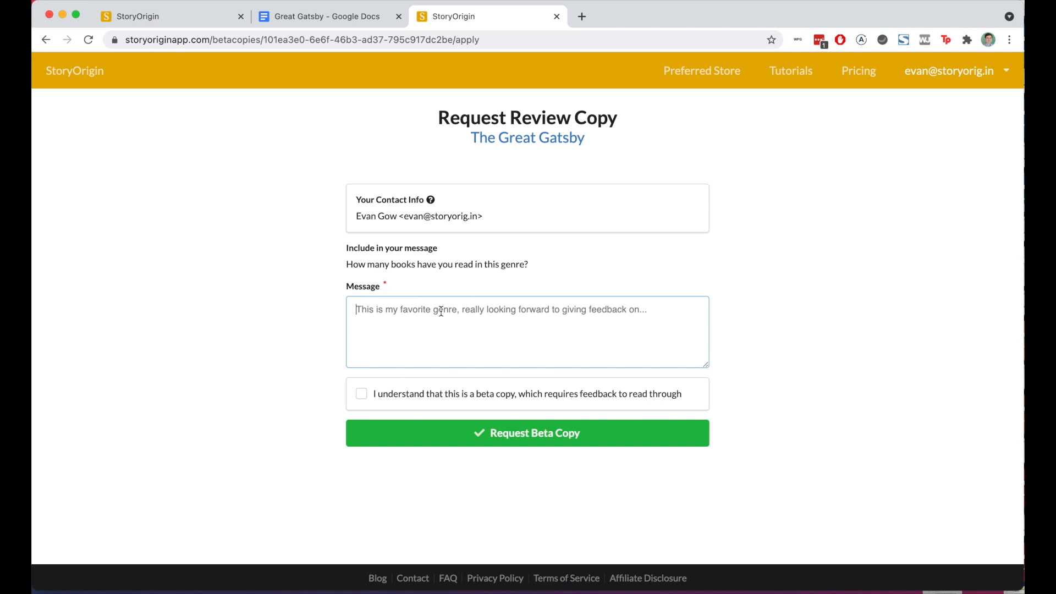
pyautogui.write("I've ")
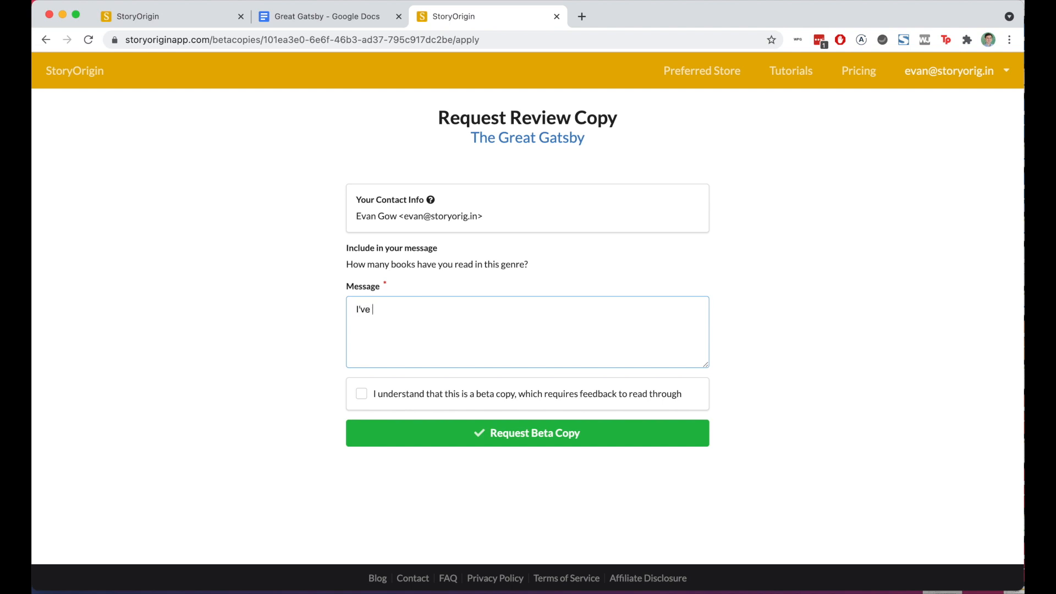
pyautogui.write('read 20 books in this genre')
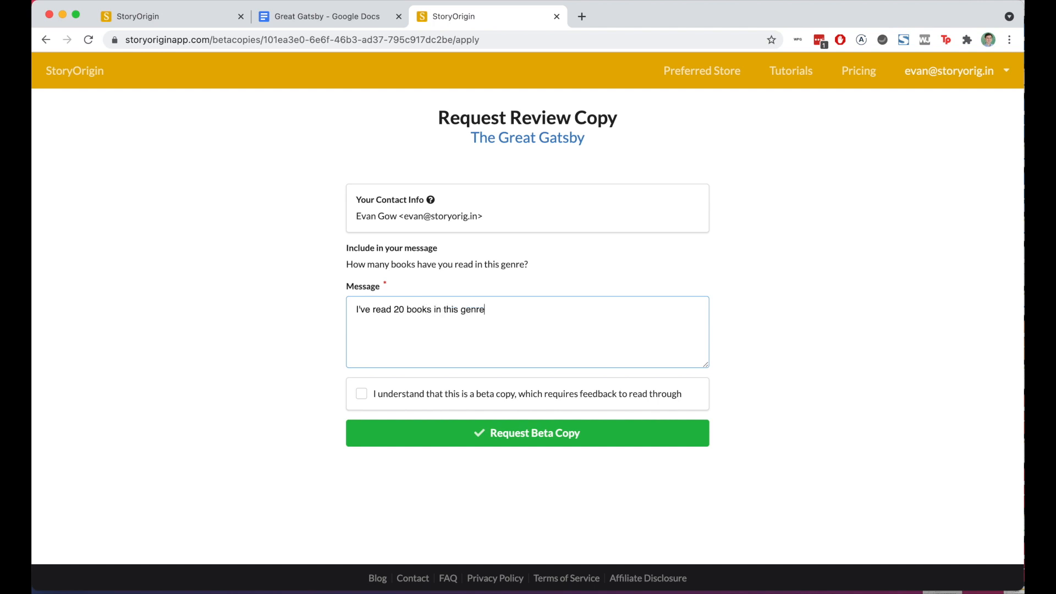
pyautogui.write('.')
# Acknowledge that the beta copy requires feedback, submit the request and continue to the reviewer dashboard
pyautogui.click(361, 395)
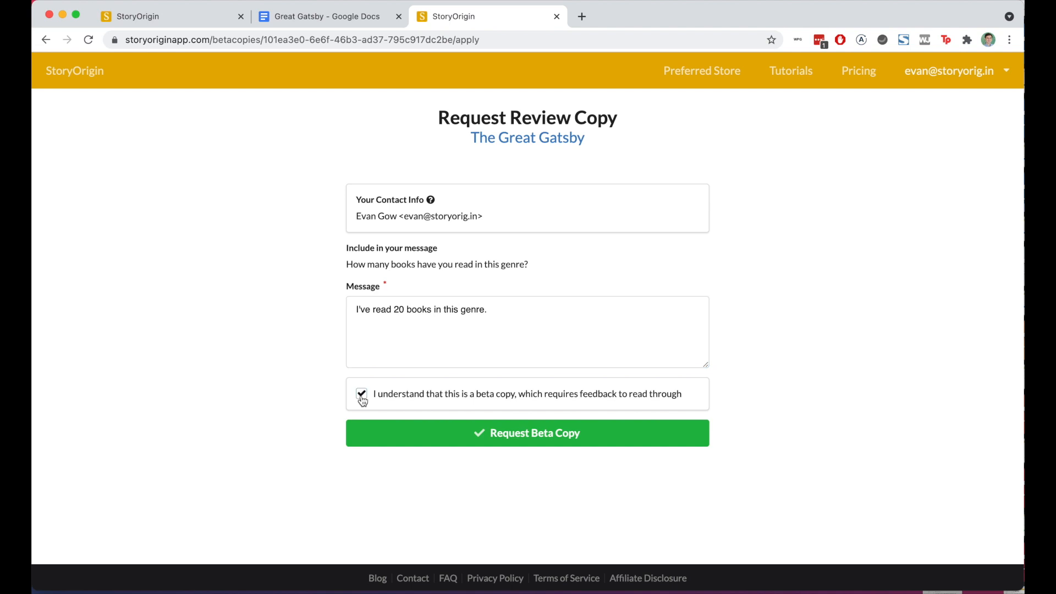
pyautogui.click(486, 440)
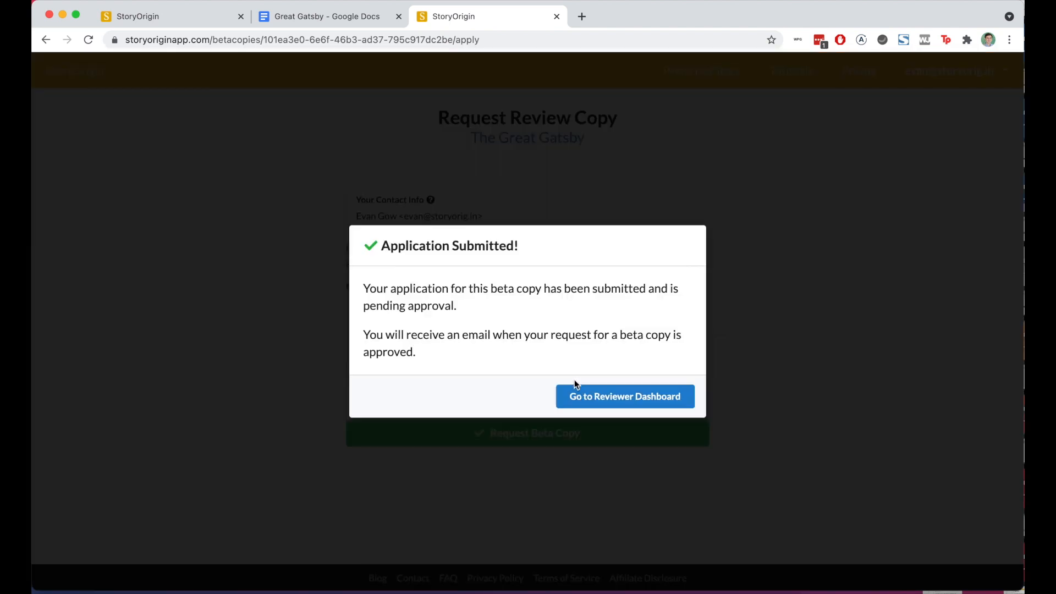
pyautogui.click(594, 401)
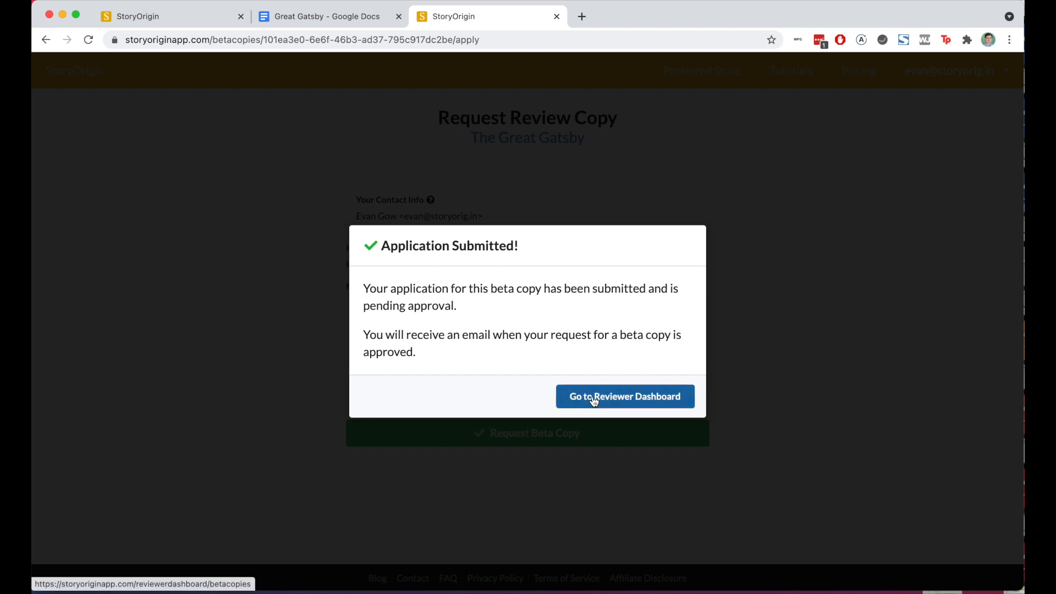
# Go to the reviewer dashboard, return to the author's beta copies list, refresh it and open The Great Gatsby's pending reader application
pyautogui.click(594, 401)
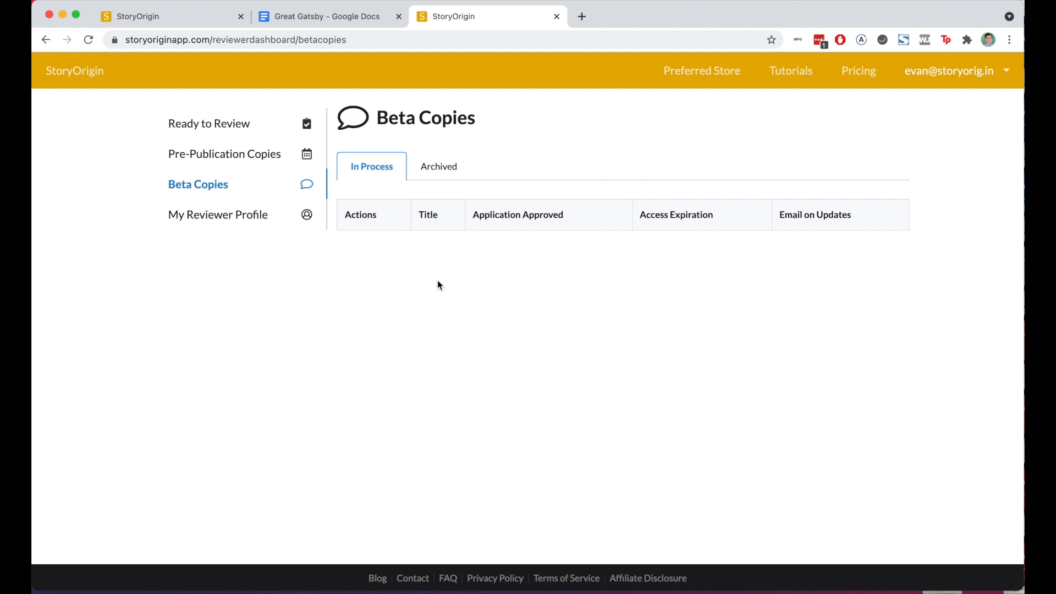
pyautogui.moveTo(179, 21)
pyautogui.click(179, 21)
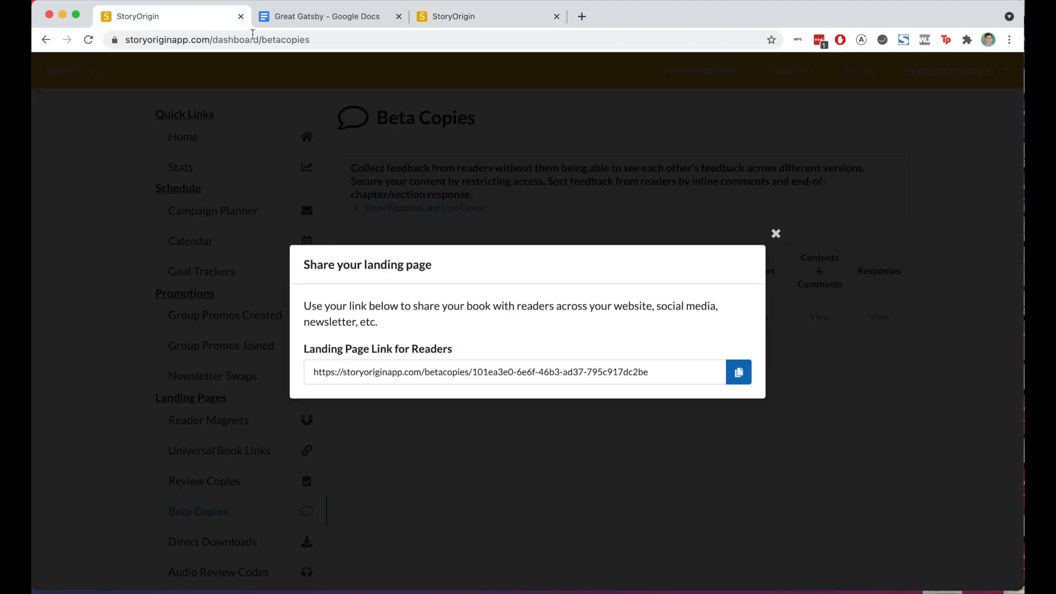
pyautogui.press('super+r')
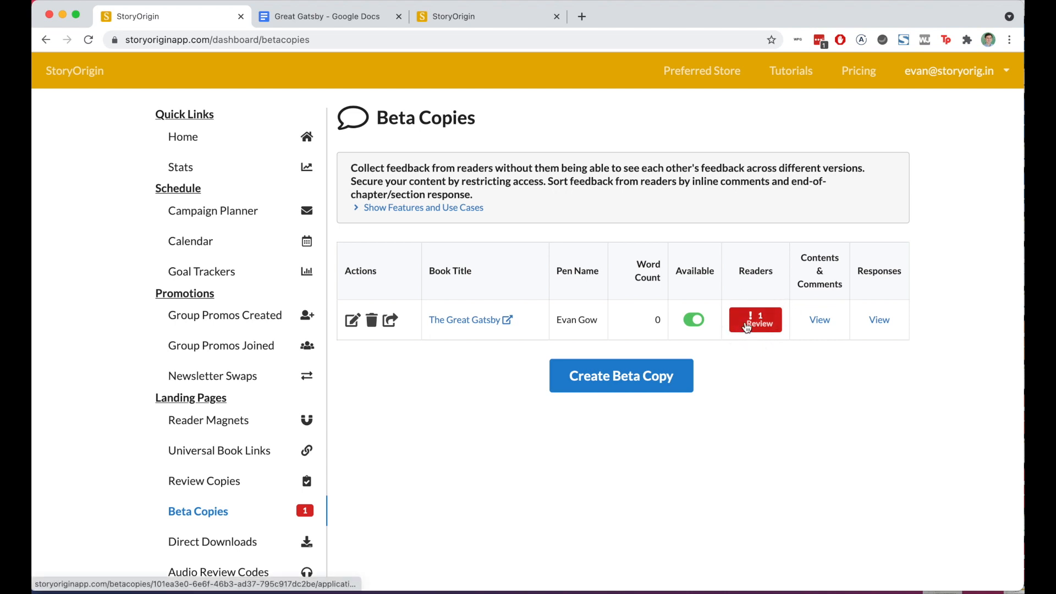
pyautogui.click(747, 328)
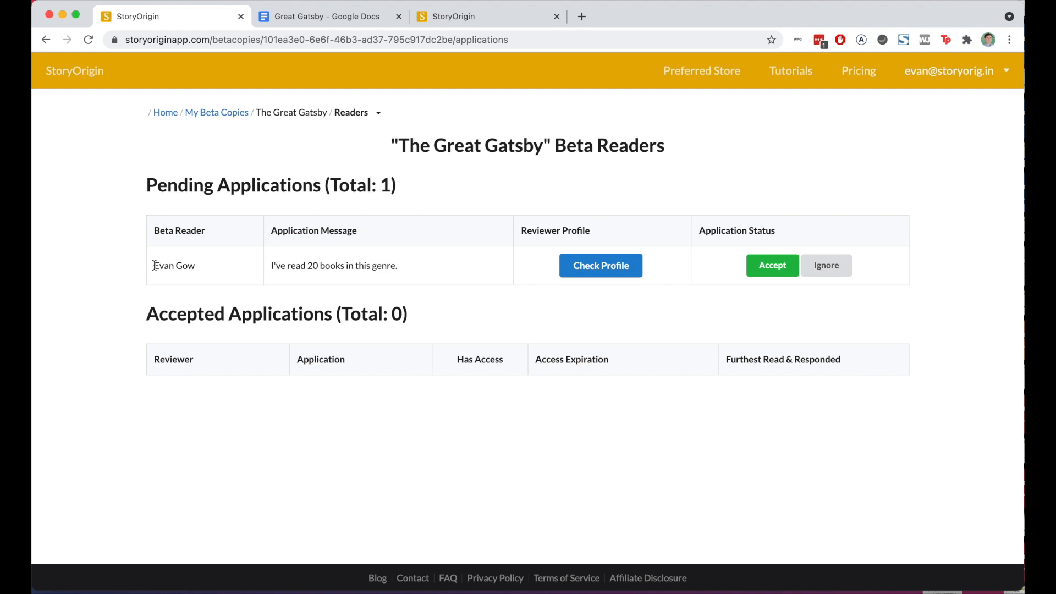
# Review the pending applicant's name, application message and reviewer profile for The Great Gatsby
pyautogui.moveTo(153, 265); pyautogui.dragTo(203, 267)
pyautogui.moveTo(270, 266); pyautogui.dragTo(399, 260)
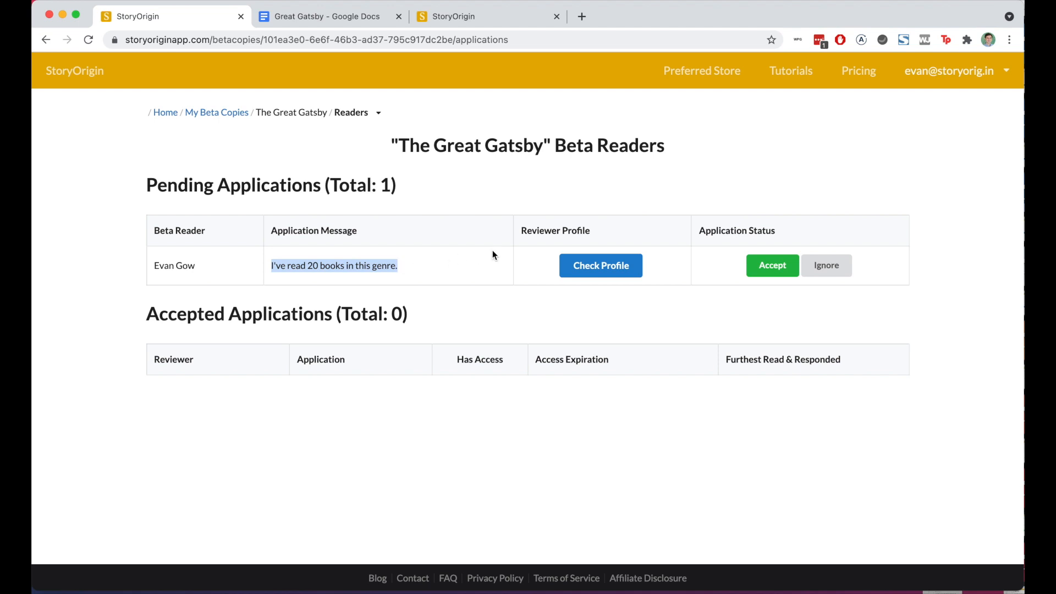
pyautogui.click(619, 266)
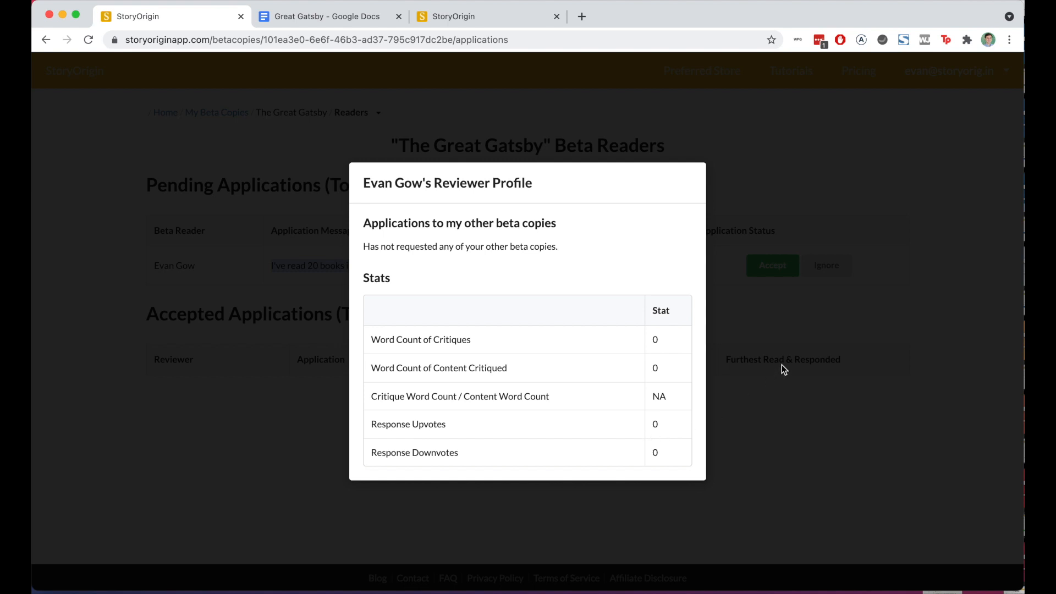
pyautogui.click(779, 322)
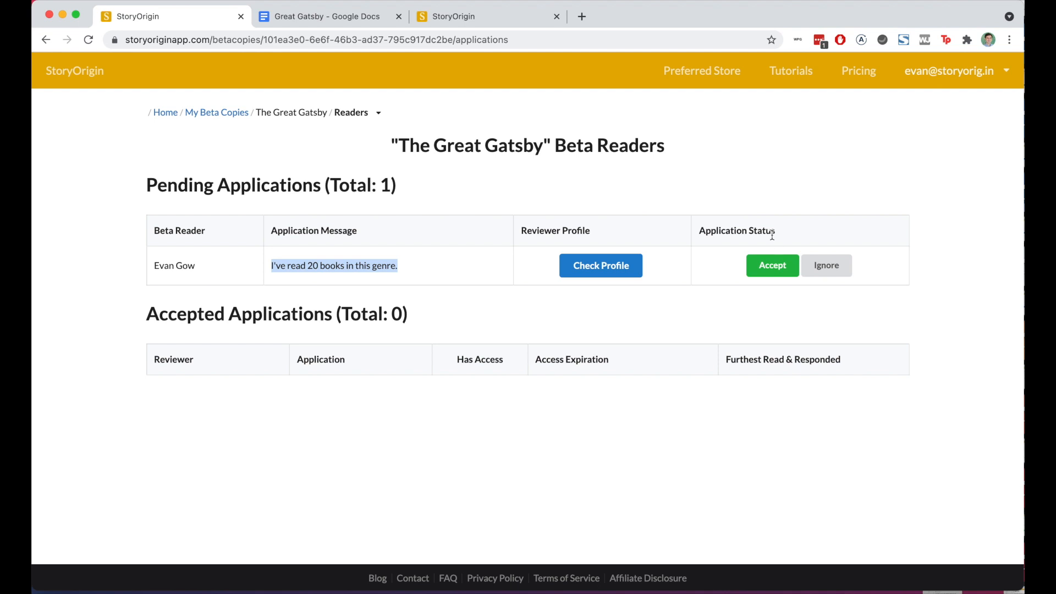
# Accept the pending beta reader application with reader access expiring on 11/1/2021 at 12:00 AM
pyautogui.click(769, 267)
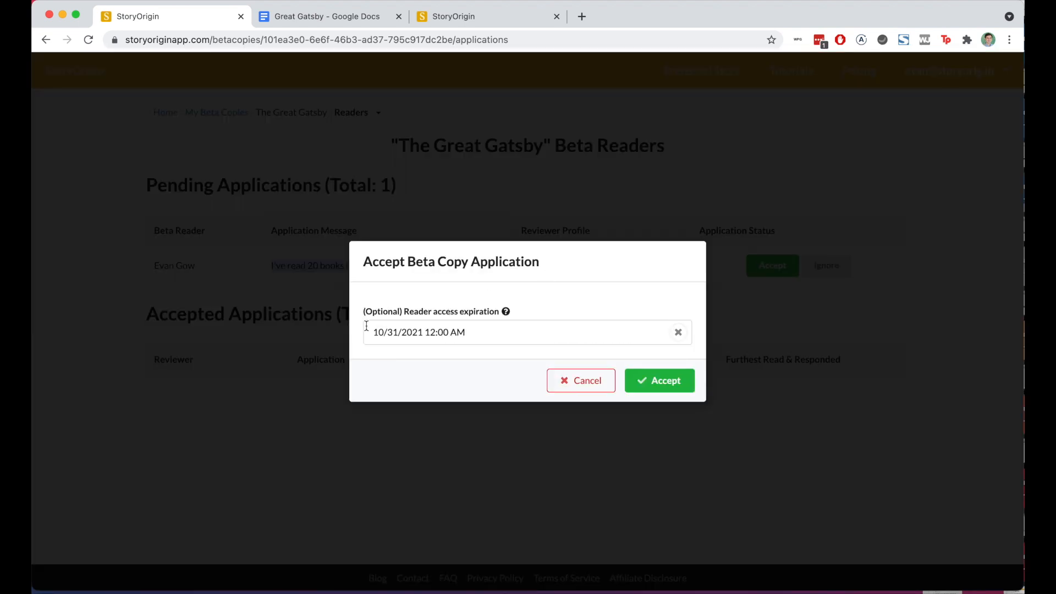
pyautogui.click(481, 335)
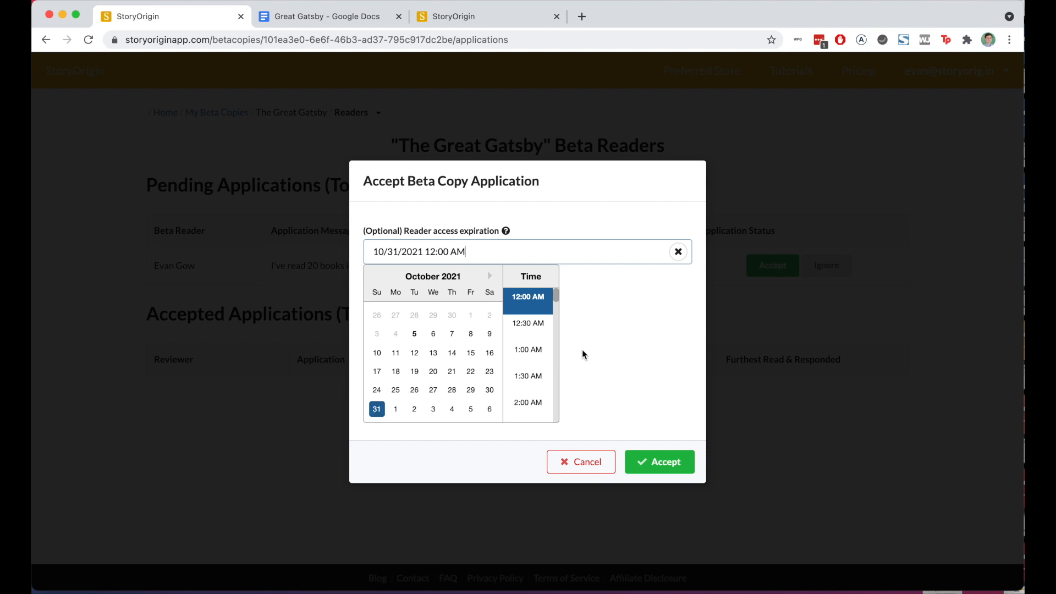
pyautogui.click(396, 409)
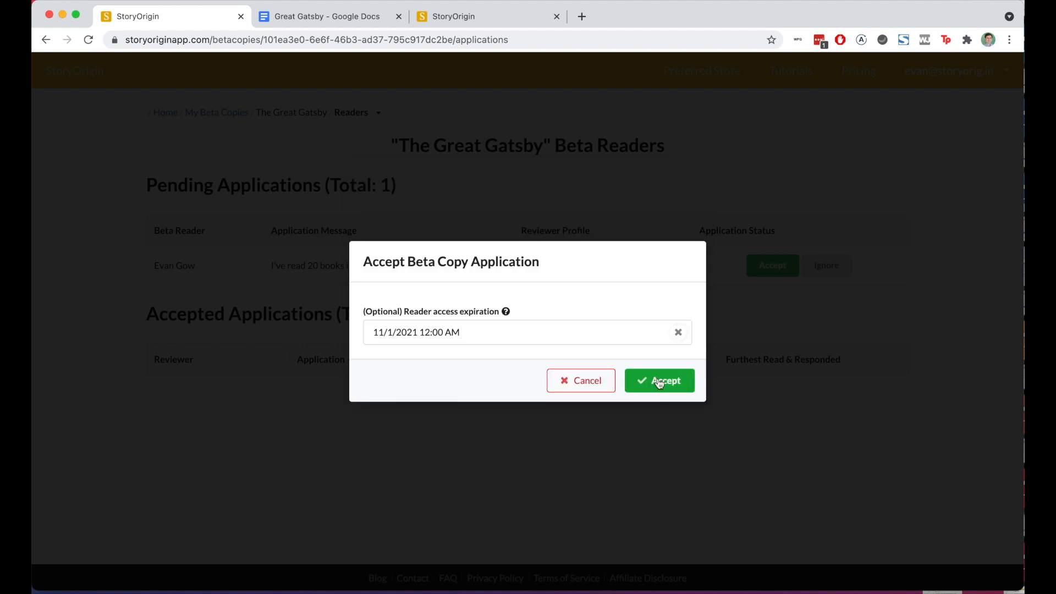
pyautogui.click(660, 381)
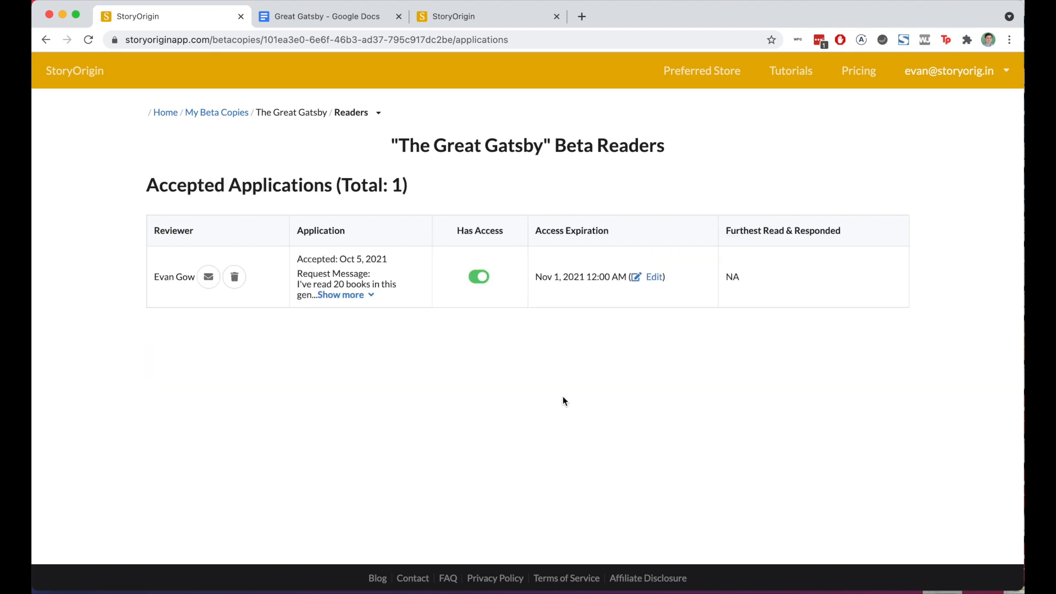
# Expand the accepted reader's full request message and disable that reader's access to the beta copy
pyautogui.click(348, 295)
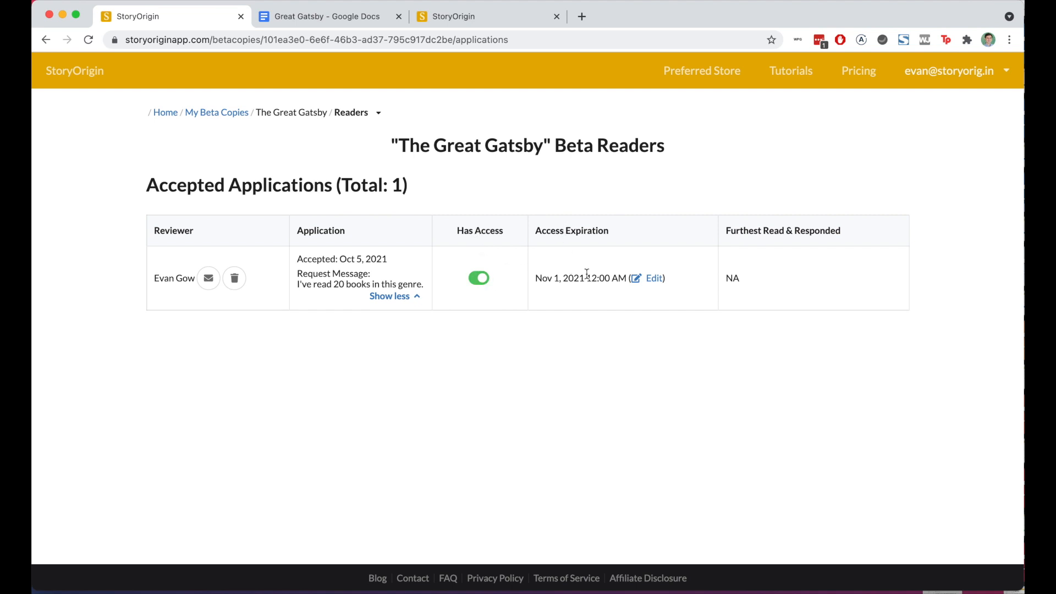
pyautogui.click(479, 279)
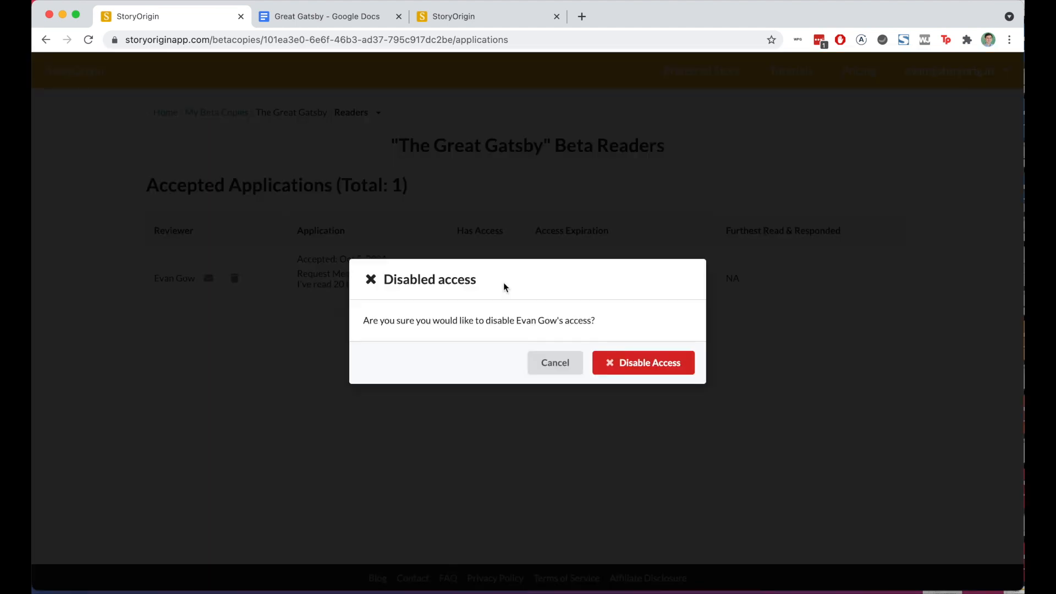
pyautogui.click(615, 368)
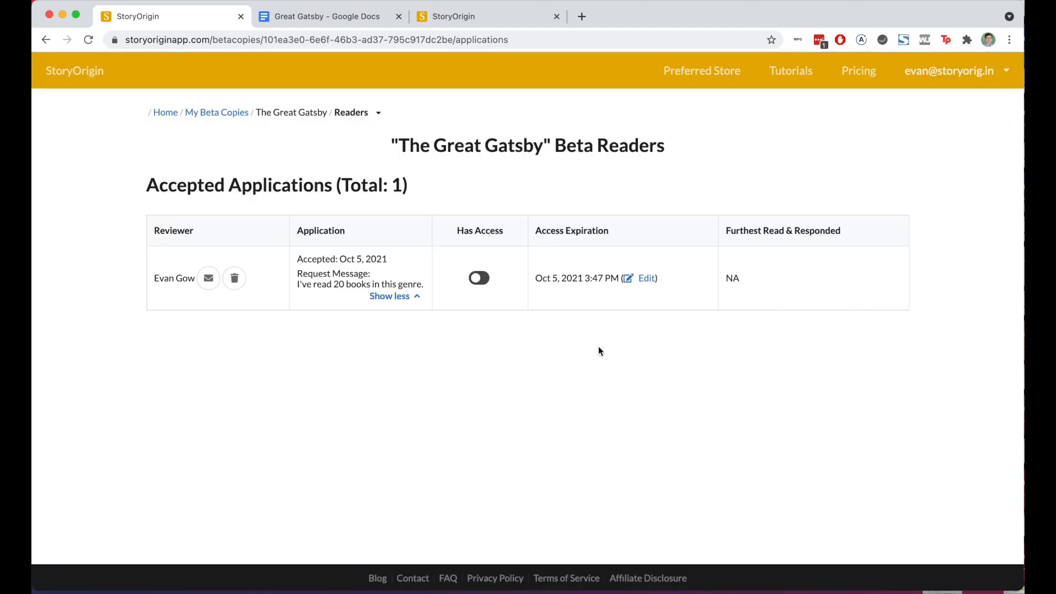
pyautogui.moveTo(535, 279); pyautogui.dragTo(611, 279)
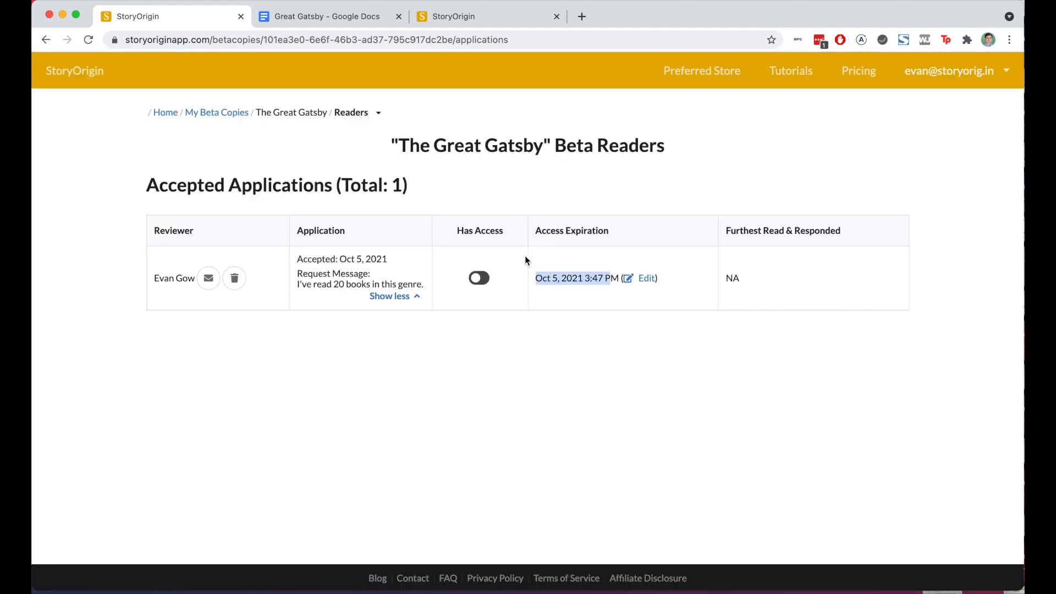
pyautogui.click(532, 265)
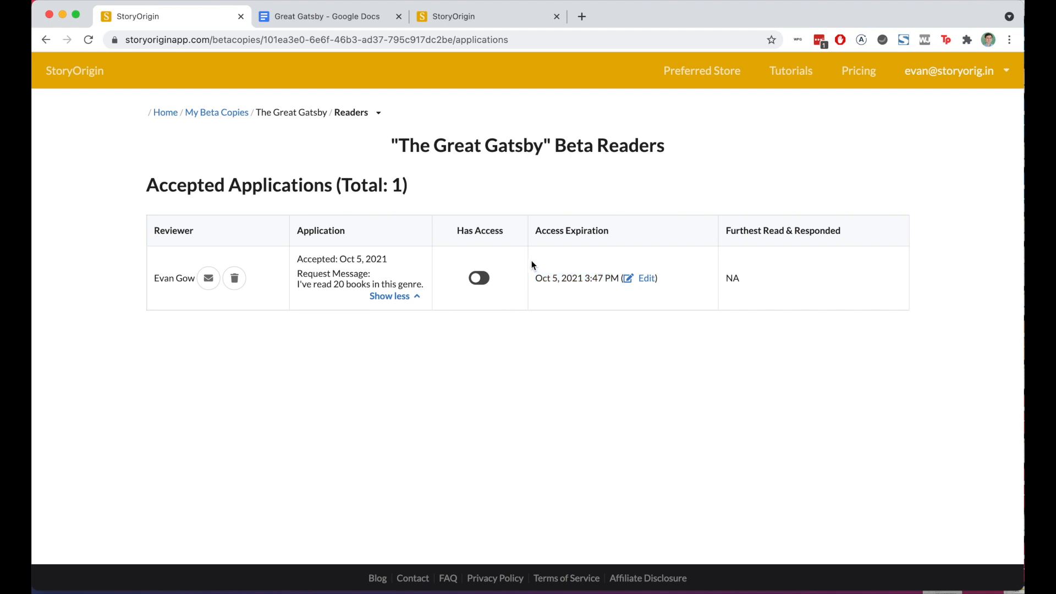
# Re-enable the reader's access and set its expiration to 11/1/2021 12:00 AM
pyautogui.click(478, 279)
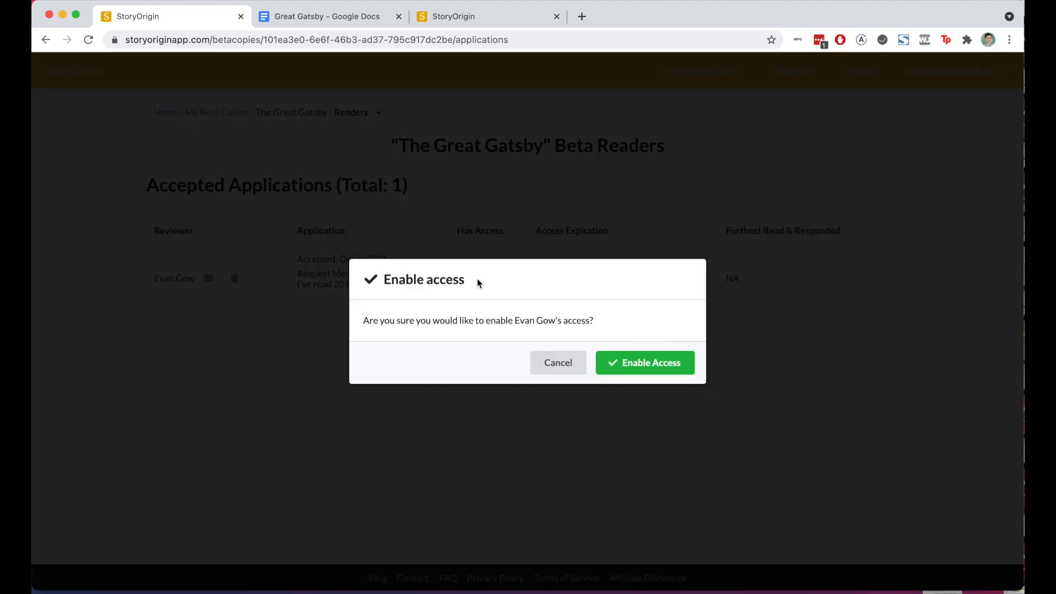
pyautogui.click(633, 369)
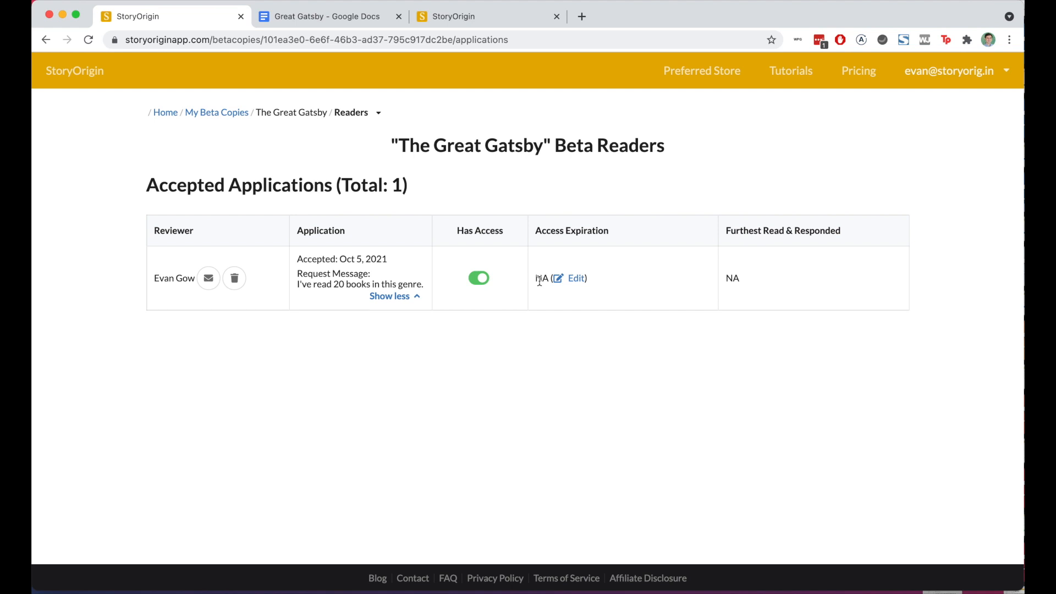
pyautogui.click(575, 279)
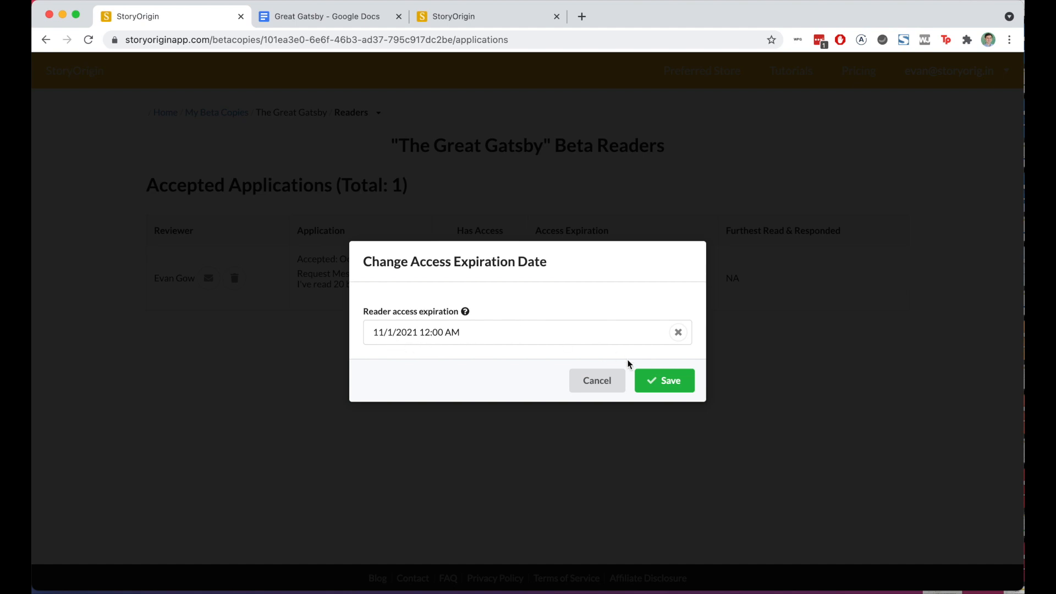
pyautogui.click(654, 384)
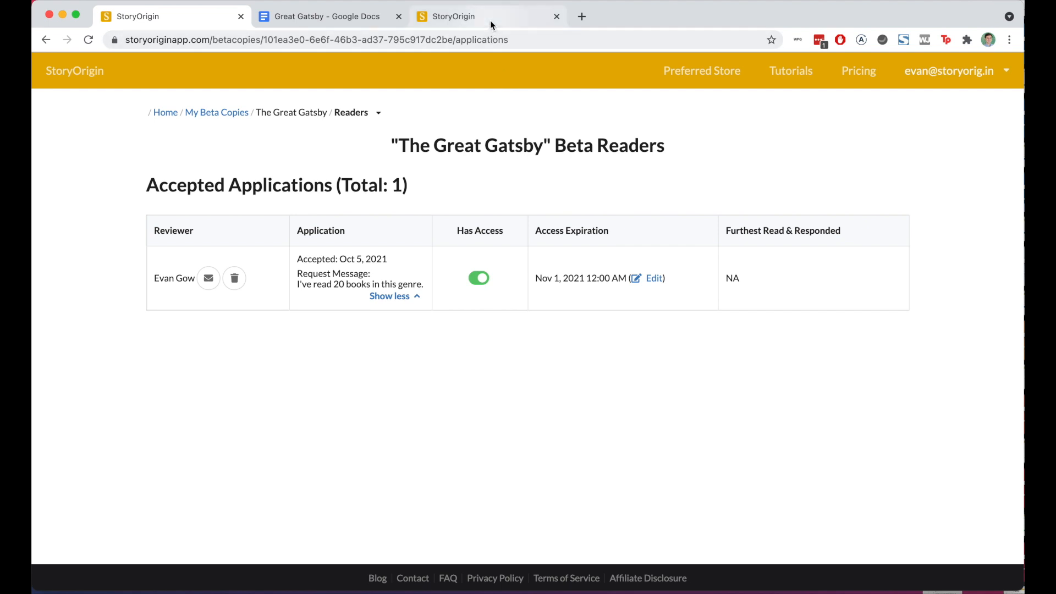
# Refresh the reviewer dashboard in the other browser tab and check for the approved Great Gatsby beta copy
pyautogui.moveTo(491, 24)
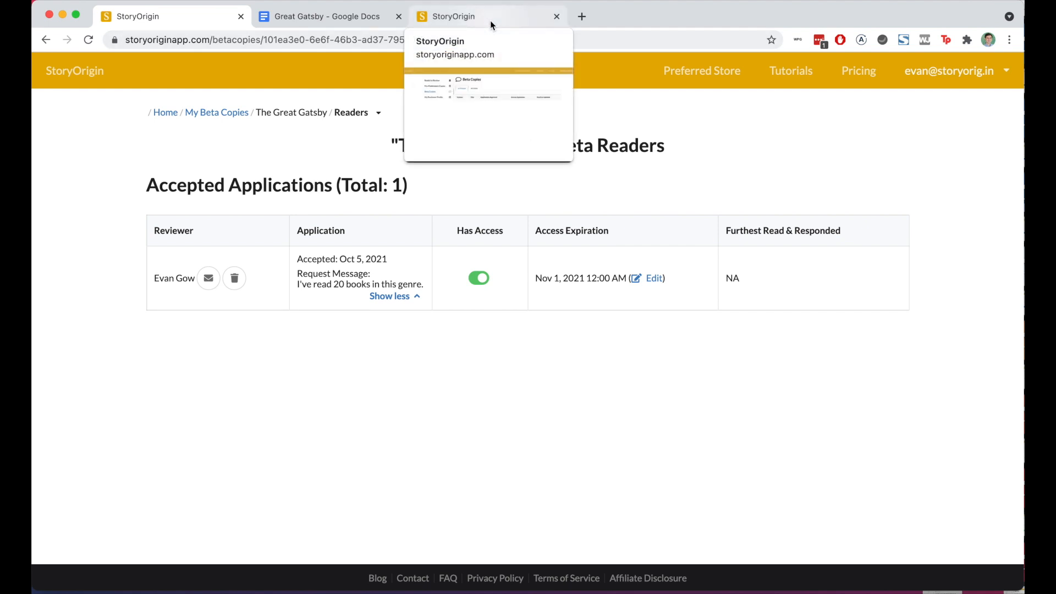
pyautogui.click(490, 21)
pyautogui.press('super+r')
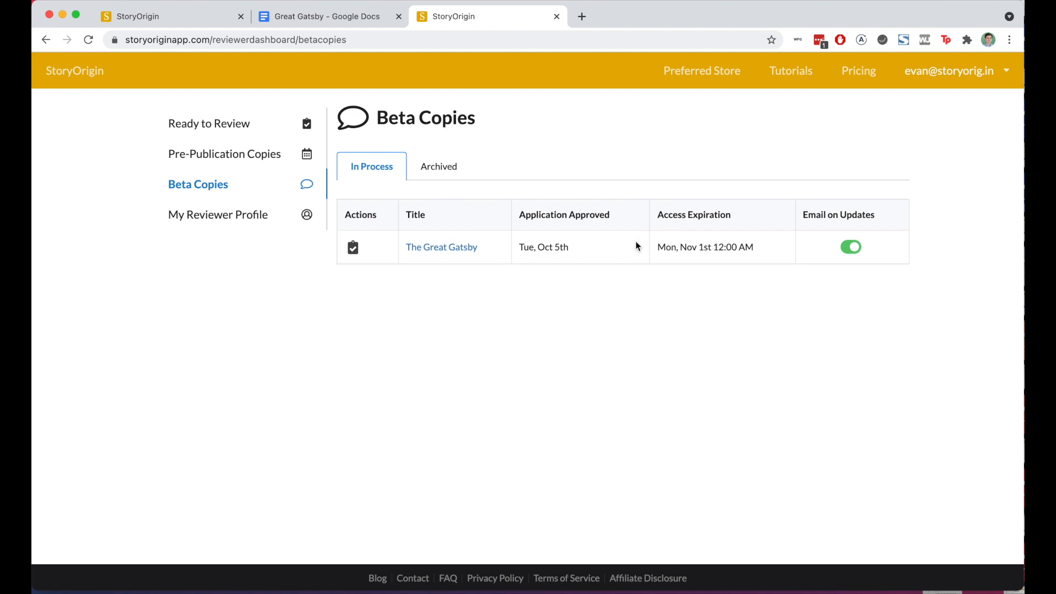
# Open The Great Gatsby's Contents & Comments from the author's Readers page, and open it again from the beta copies list
pyautogui.click(200, 29)
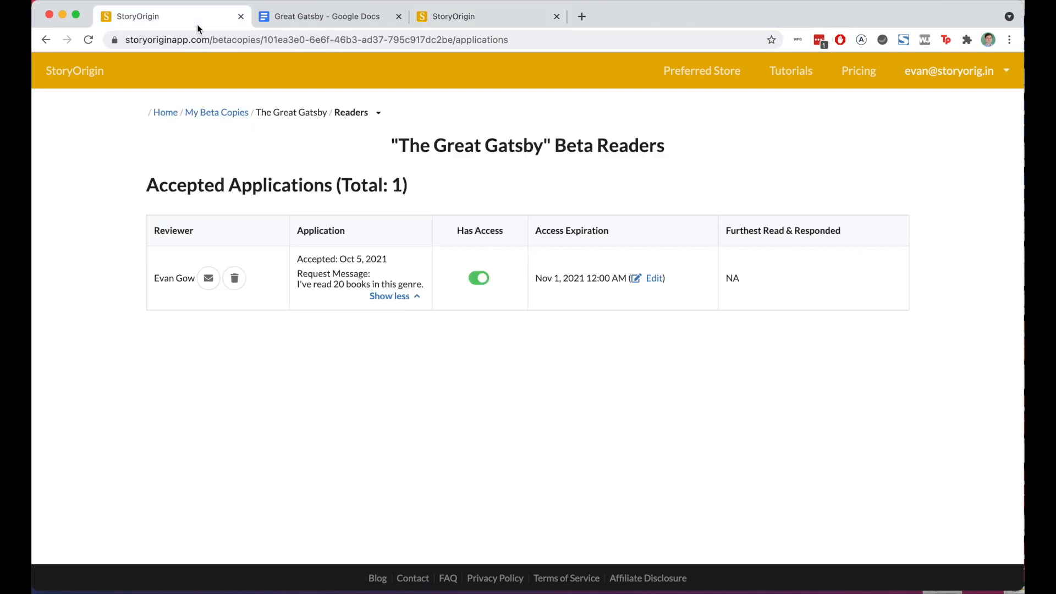
pyautogui.click(376, 114)
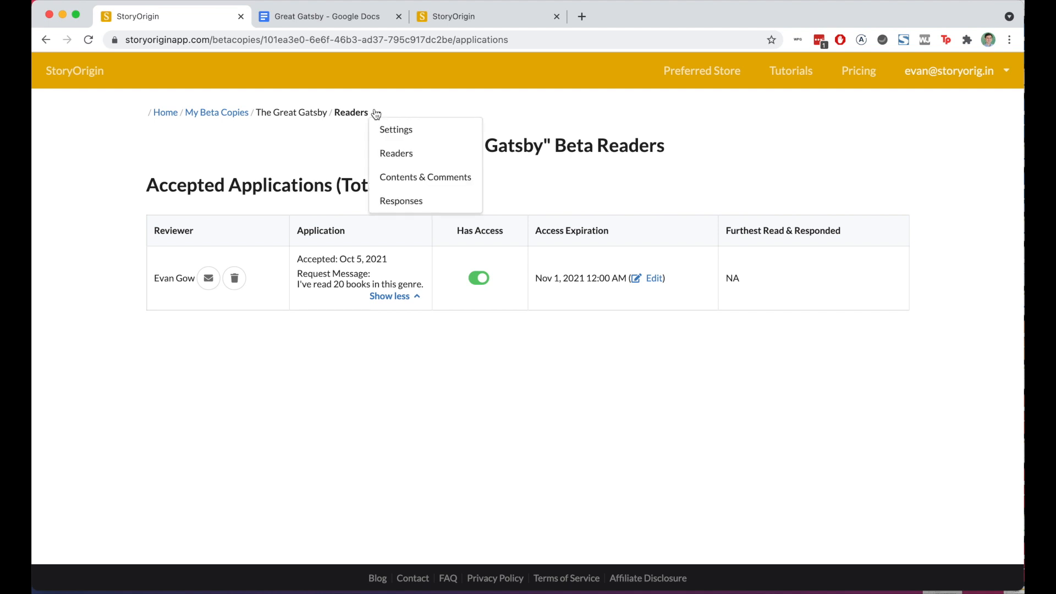
pyautogui.click(400, 178)
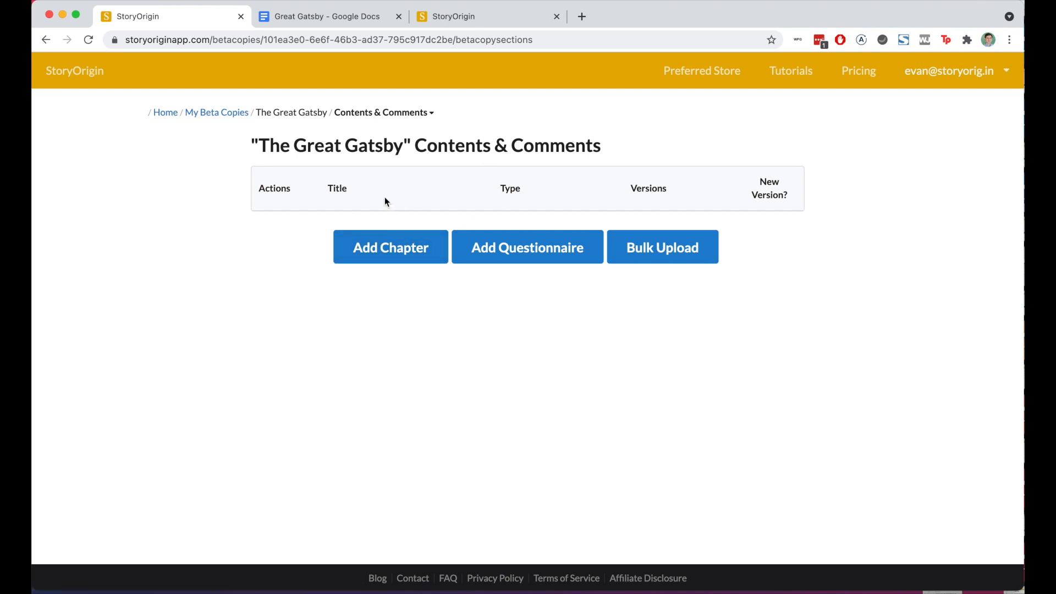
pyautogui.click(199, 119)
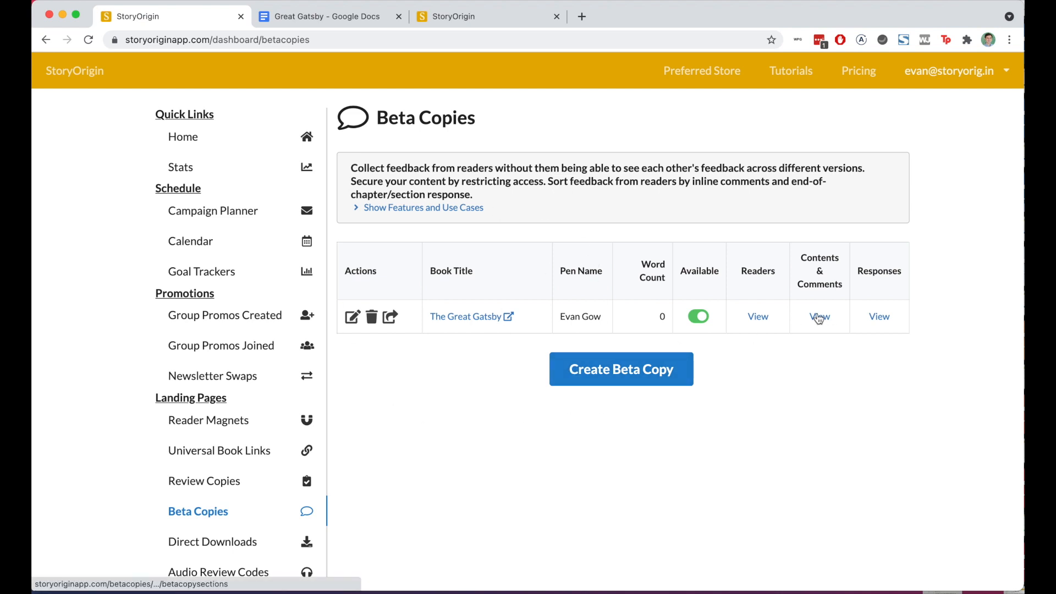
pyautogui.click(819, 317)
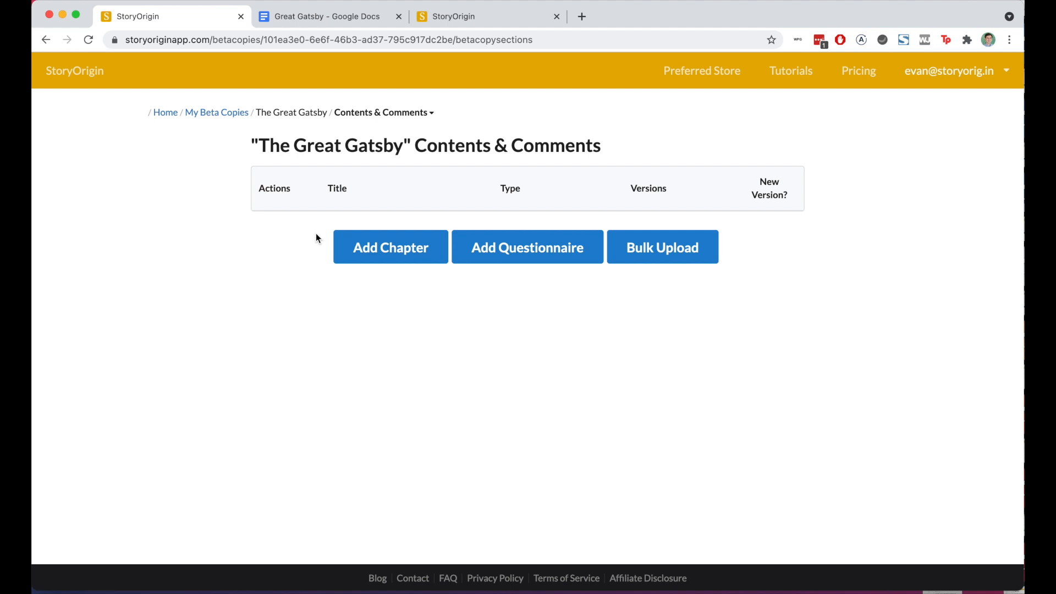
# Start a bulk chapter upload and paste in the Great Gatsby manuscript, copied from Chapter I to the end of the Google Doc
pyautogui.click(647, 248)
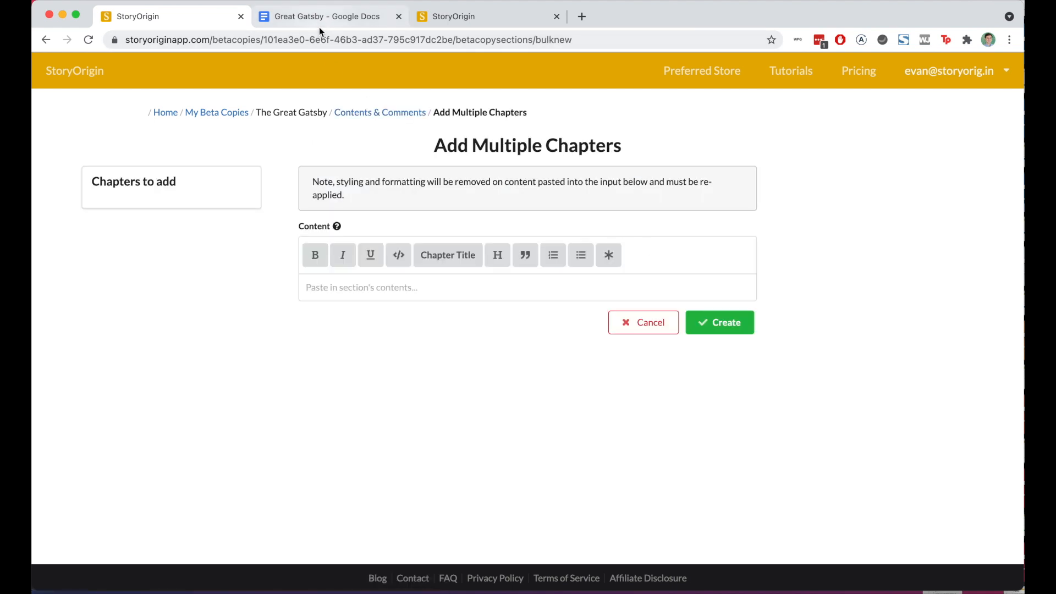
pyautogui.click(320, 24)
pyautogui.scroll(-3, 434, 289)
pyautogui.click(295, 286)
pyautogui.press('super+shift+Down')
pyautogui.press('super+c')
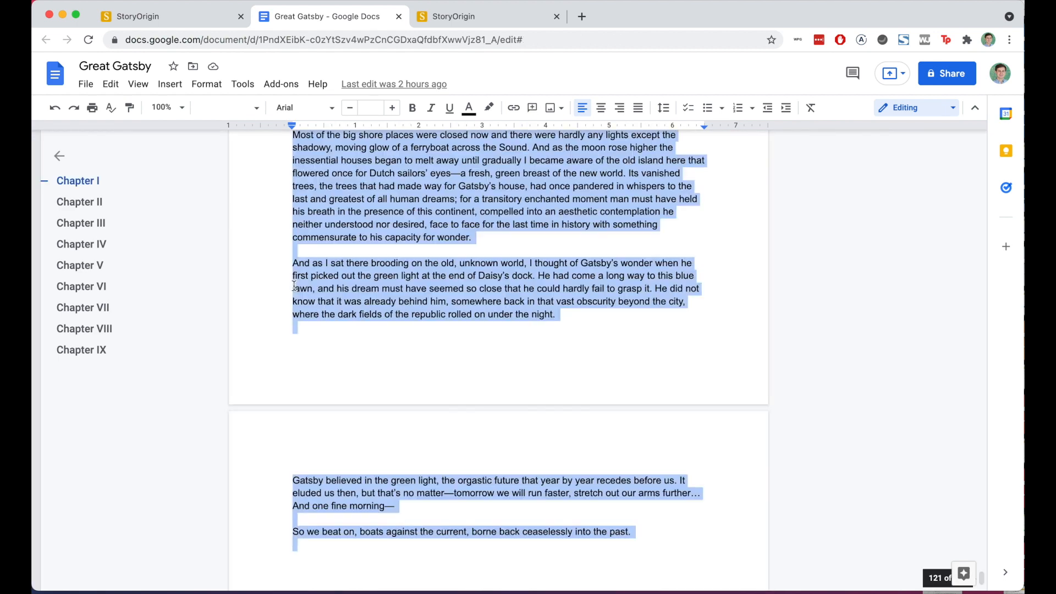
pyautogui.click(144, 15)
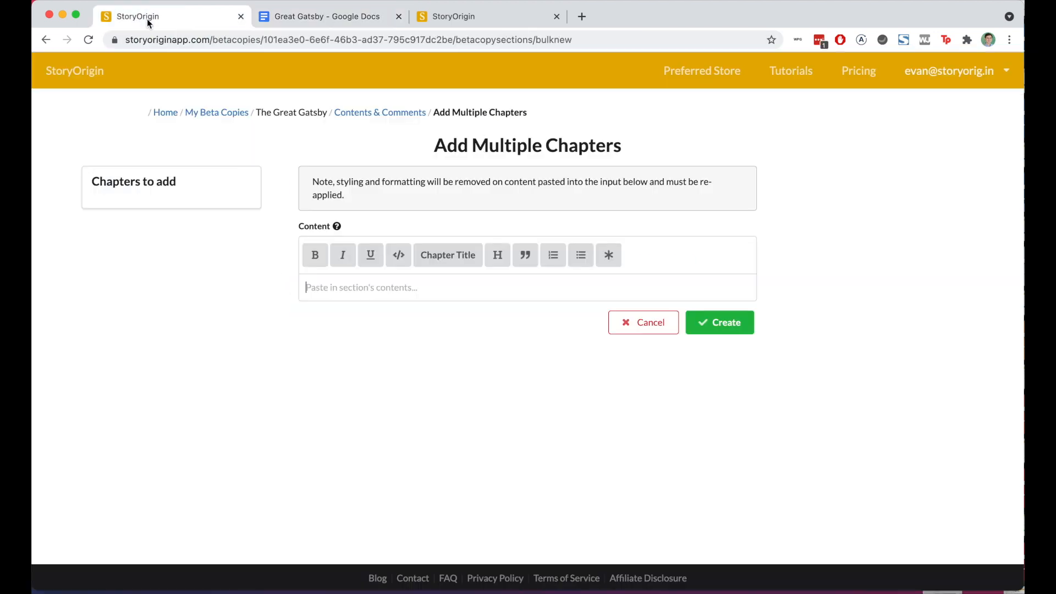
pyautogui.click(460, 292)
pyautogui.press('super+v')
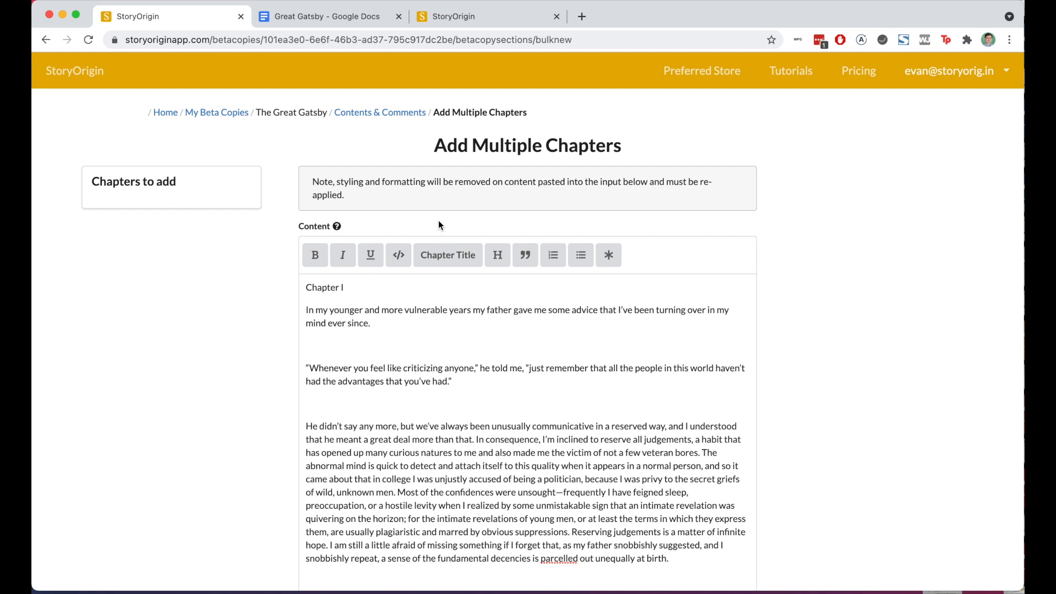
# Mark the "Chapter I" line at the start of the pasted manuscript as a chapter title
pyautogui.scroll(-3, 346, 296)
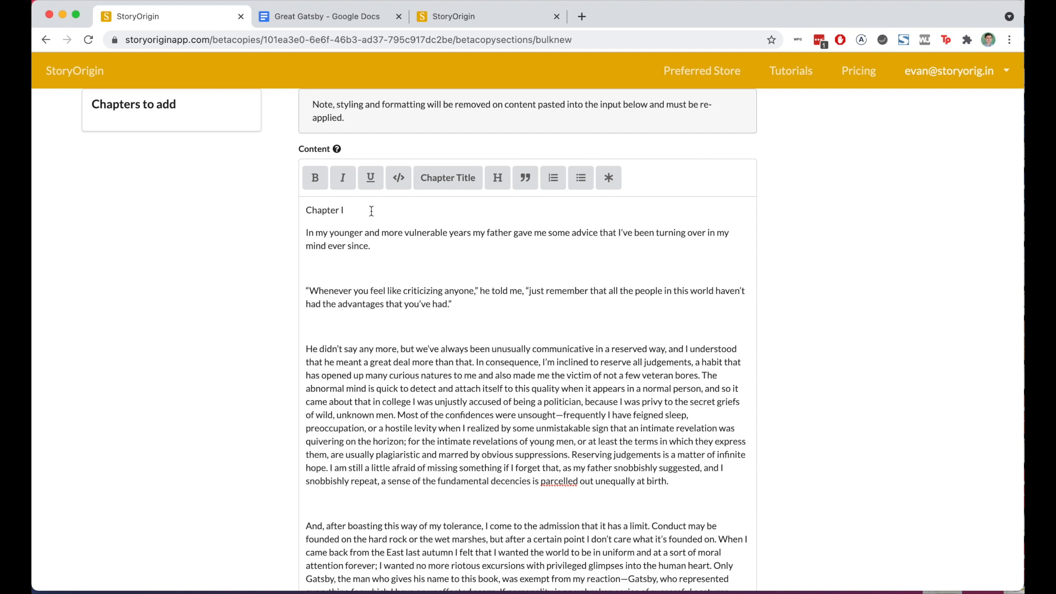
pyautogui.scroll(1, 370, 211)
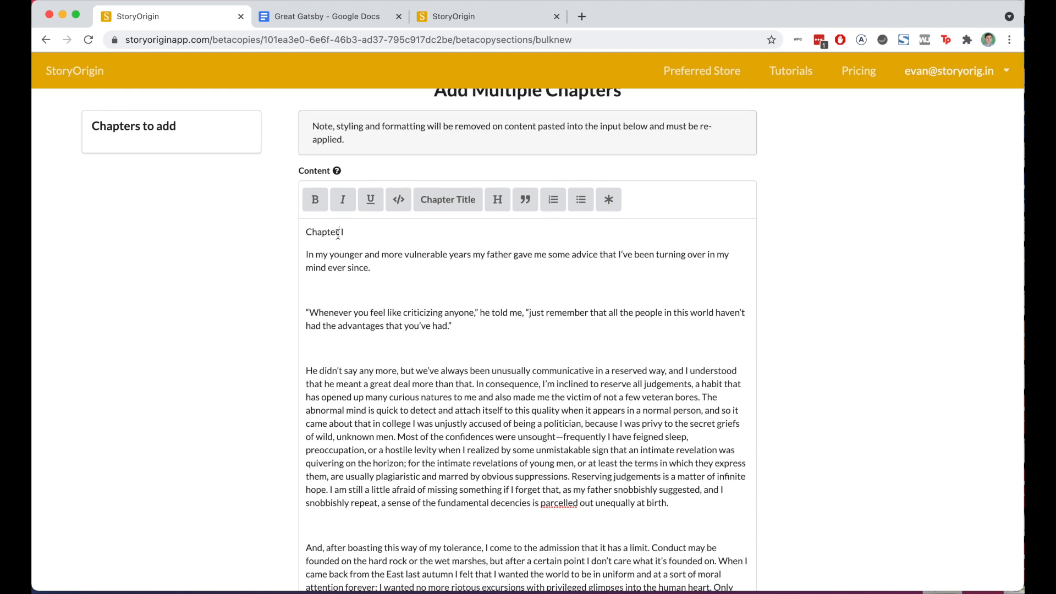
pyautogui.click(452, 204)
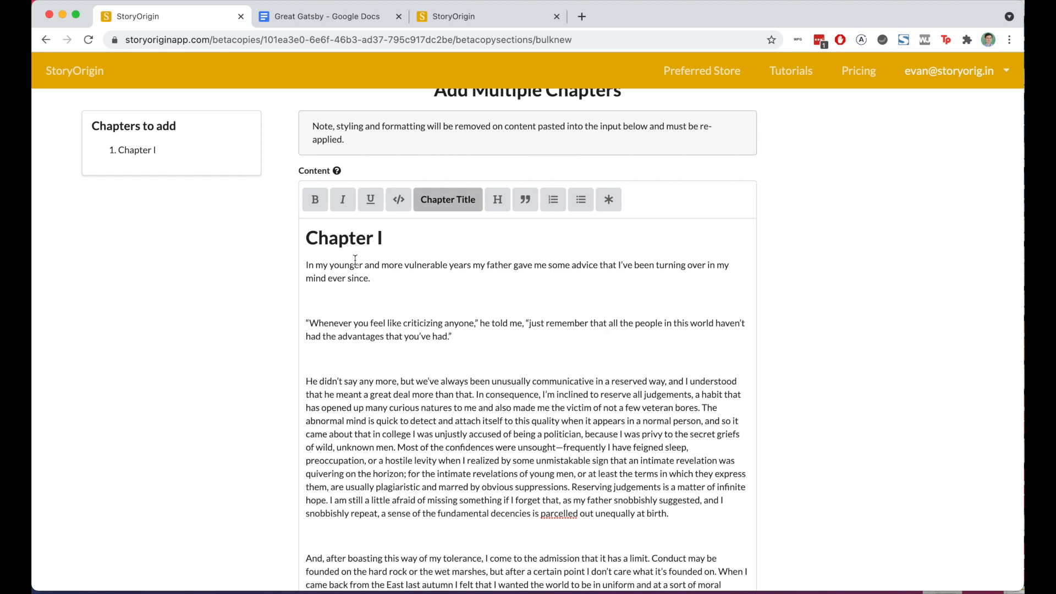
# Search the page for "chapter" and mark the "Chapter II" line in the pasted manuscript as a chapter title
pyautogui.press('super+f')
pyautogui.write('c')
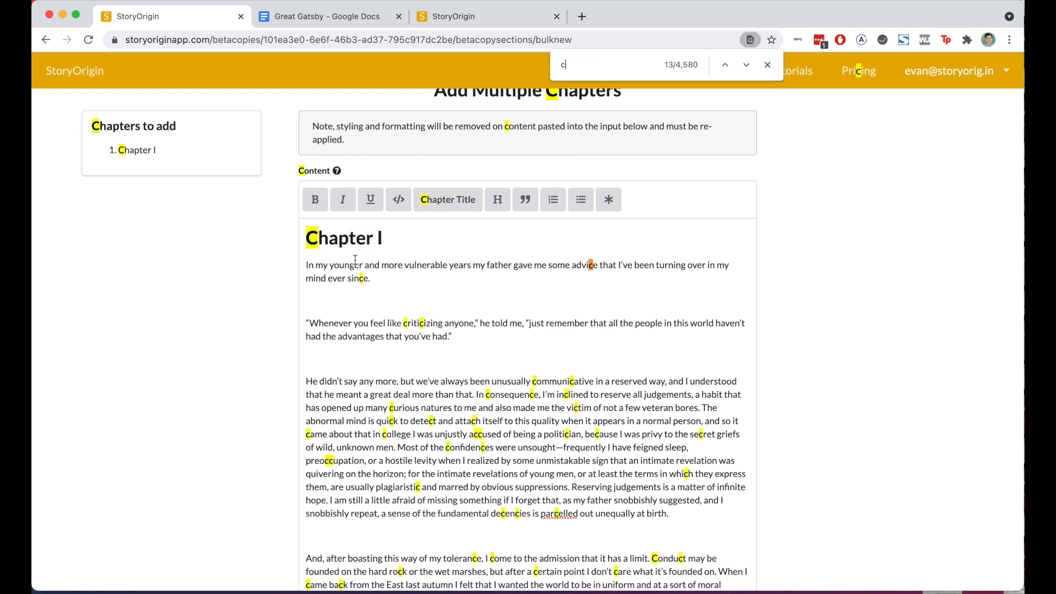
pyautogui.write('hapter')
pyautogui.click(325, 323)
pyautogui.click(462, 108)
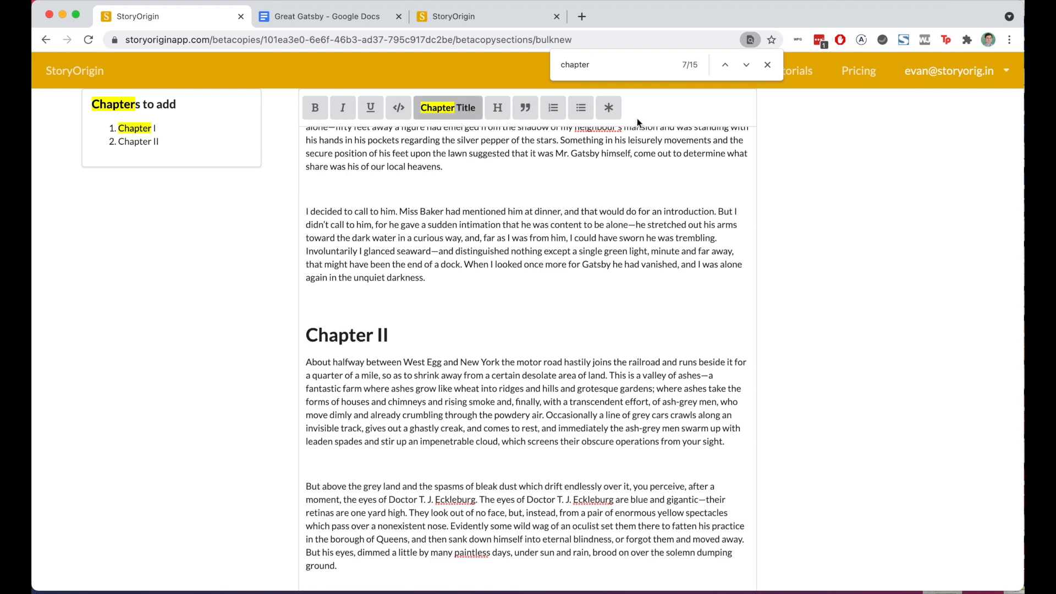
# Find the "Chapter III", "Chapter IV" and "Chapter V" lines in the manuscript and mark each as a chapter title
pyautogui.click(746, 65)
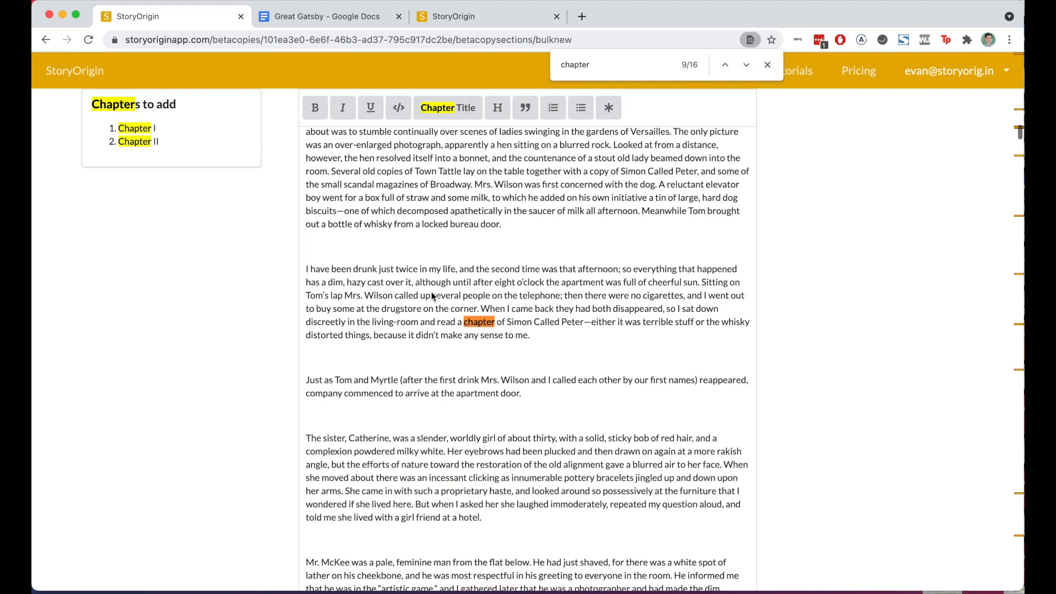
pyautogui.click(746, 64)
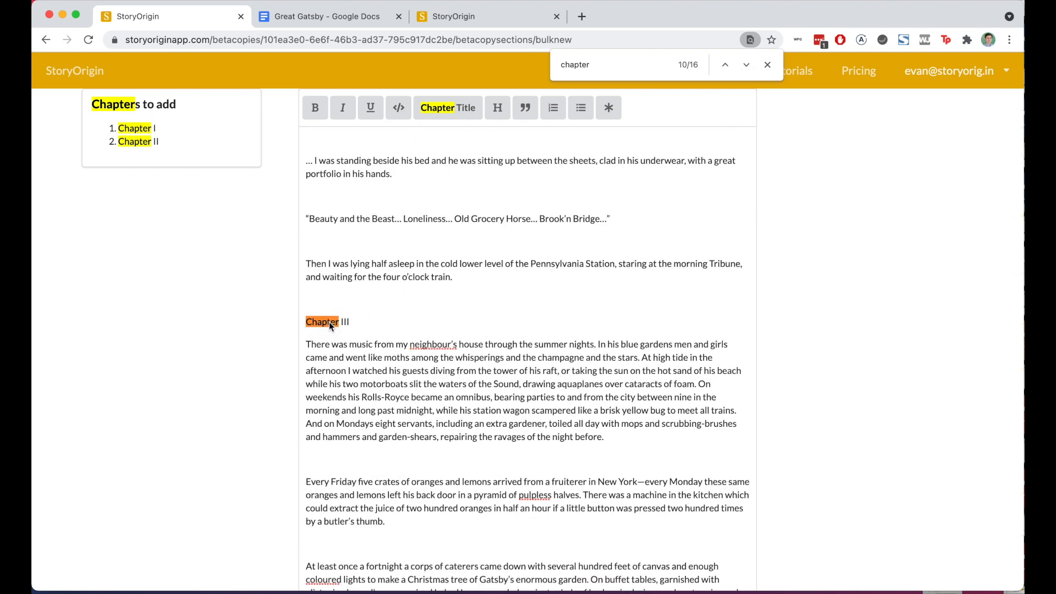
pyautogui.click(447, 108)
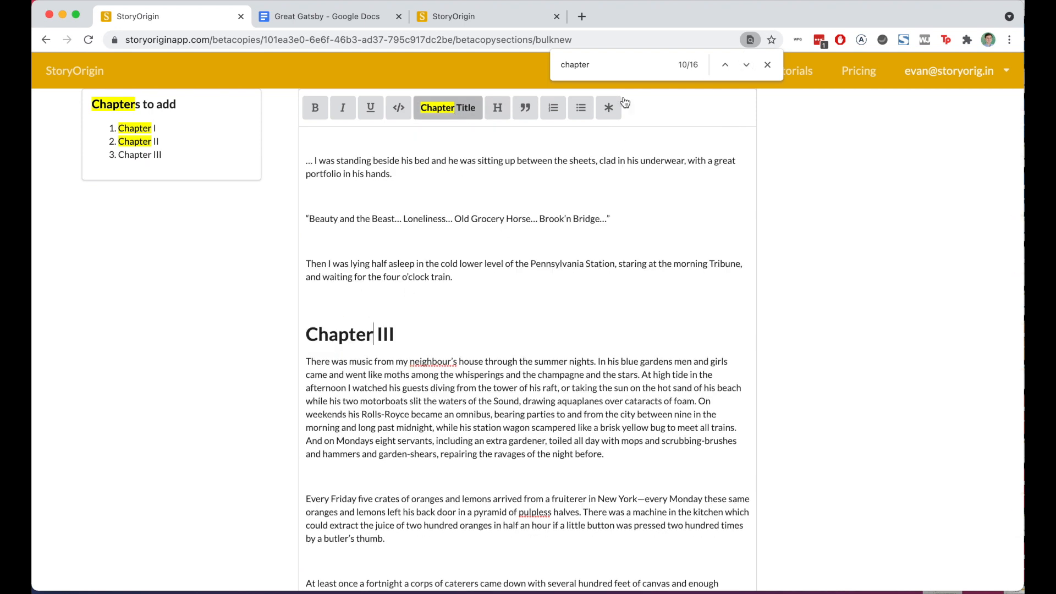
pyautogui.click(746, 65)
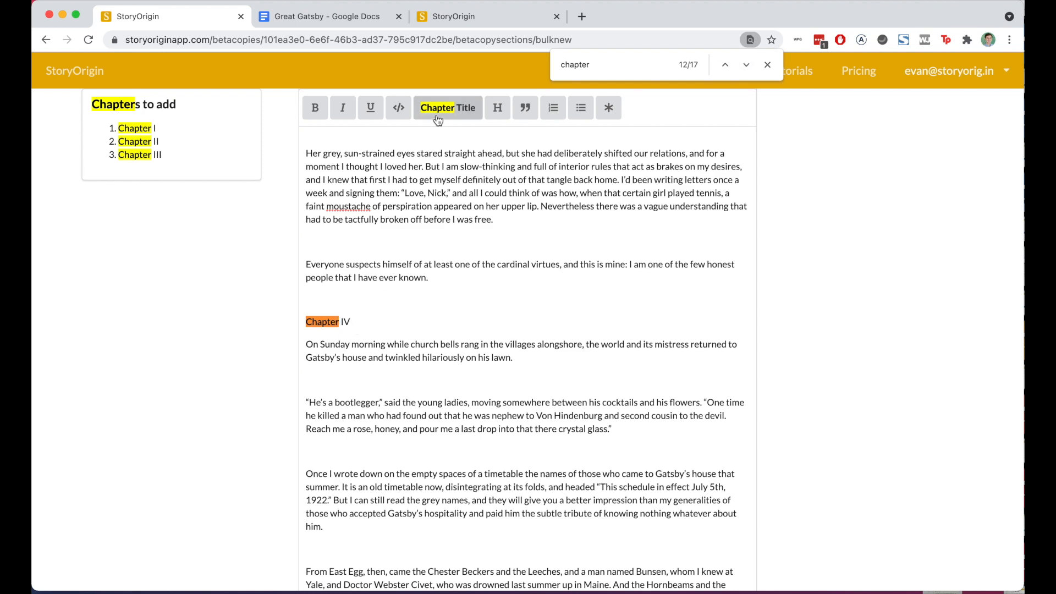
pyautogui.click(447, 108)
pyautogui.click(747, 65)
pyautogui.click(447, 108)
# Mark the "Chapter VI" through "Chapter IX" lines as chapter titles and create all the chapters from the manuscript
pyautogui.click(747, 65)
pyautogui.click(447, 108)
pyautogui.click(747, 65)
pyautogui.click(446, 108)
pyautogui.click(747, 65)
pyautogui.click(447, 108)
pyautogui.click(746, 65)
pyautogui.click(345, 322)
pyautogui.click(447, 108)
pyautogui.scroll(-20, 774, 238)
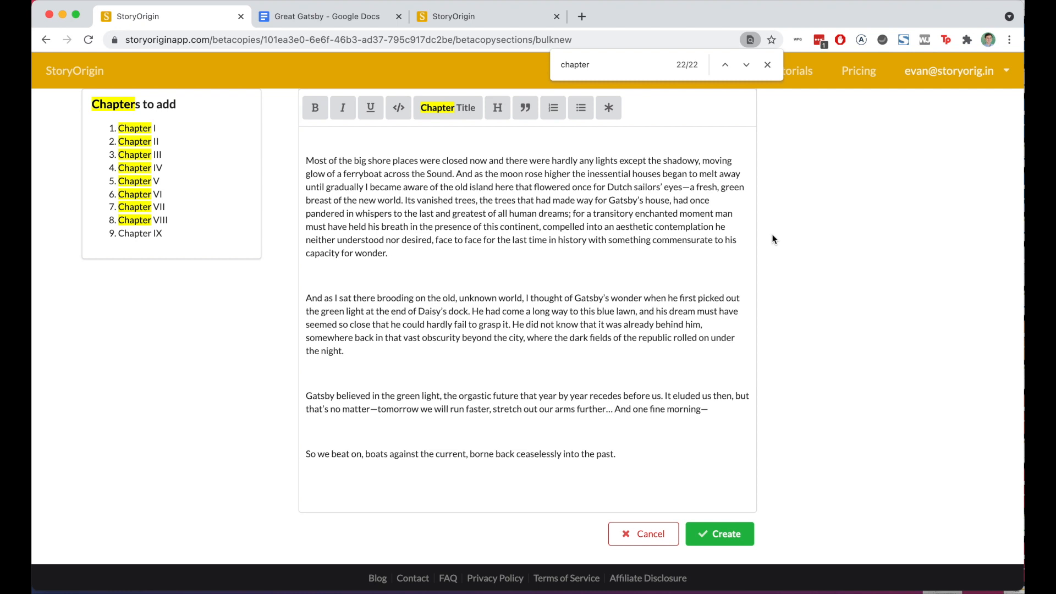
pyautogui.click(710, 542)
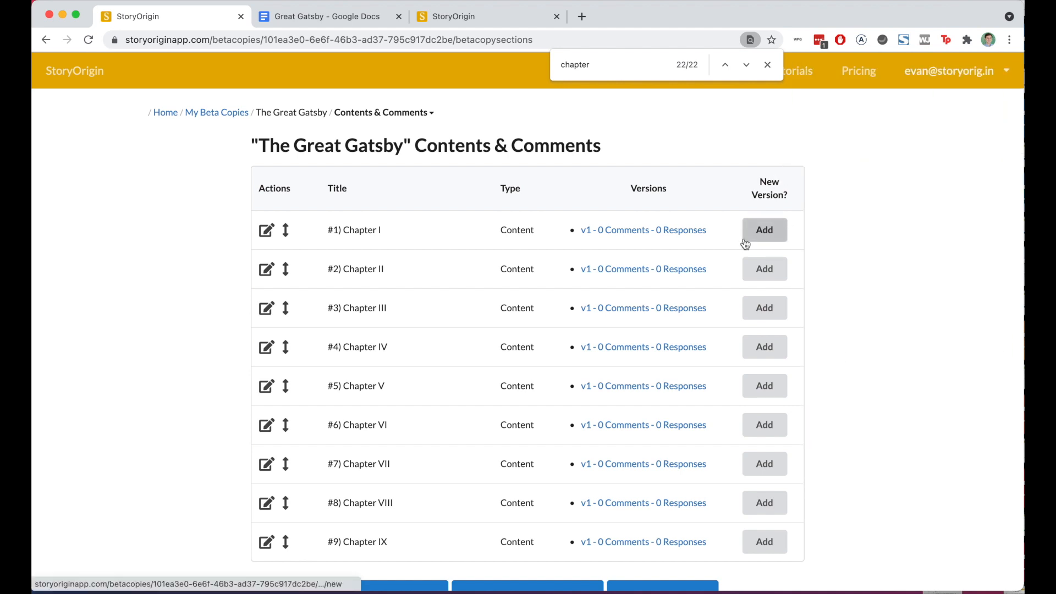
# Add a questionnaire titled "Questionnaire #1" that asks "What did you think of the first 3 chapters?"
pyautogui.scroll(-2, 648, 324)
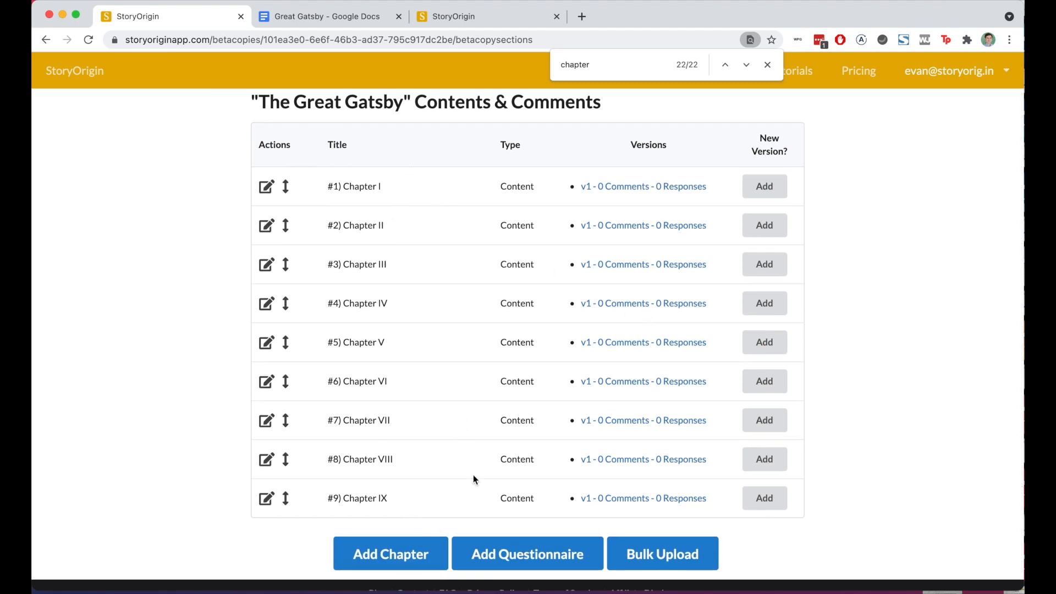
pyautogui.click(498, 561)
pyautogui.click(406, 245)
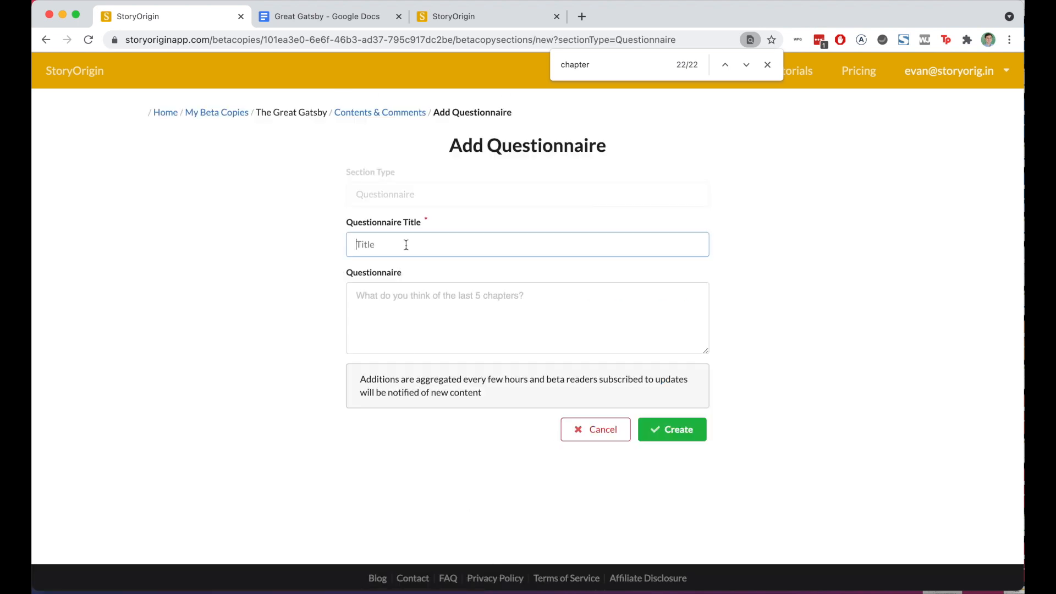
pyautogui.write('Questionnaire #1')
pyautogui.click(385, 292)
pyautogui.write('What did yo')
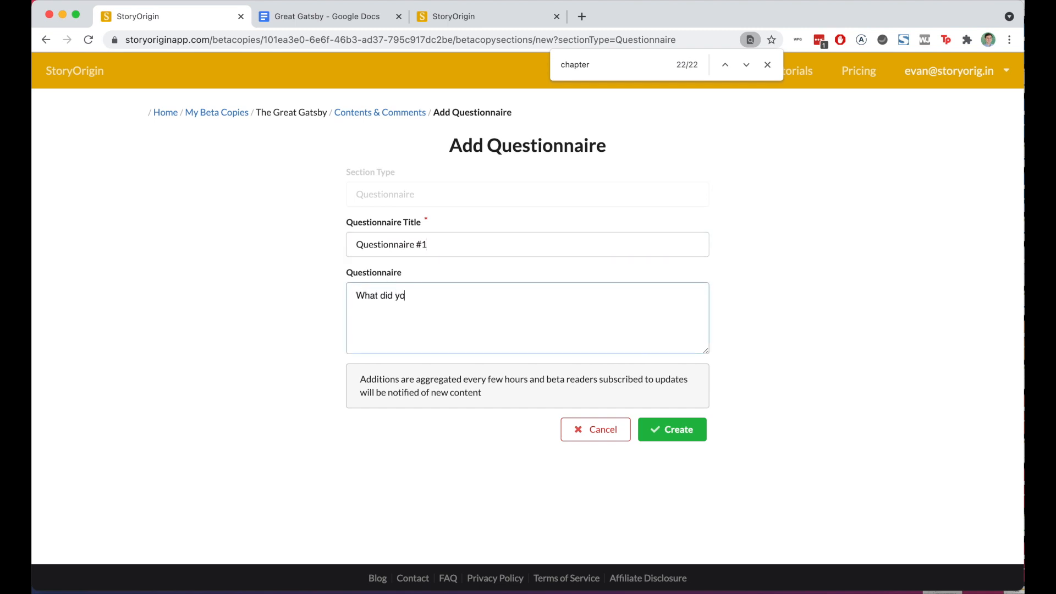
pyautogui.write('u think of the first 3 chapters?')
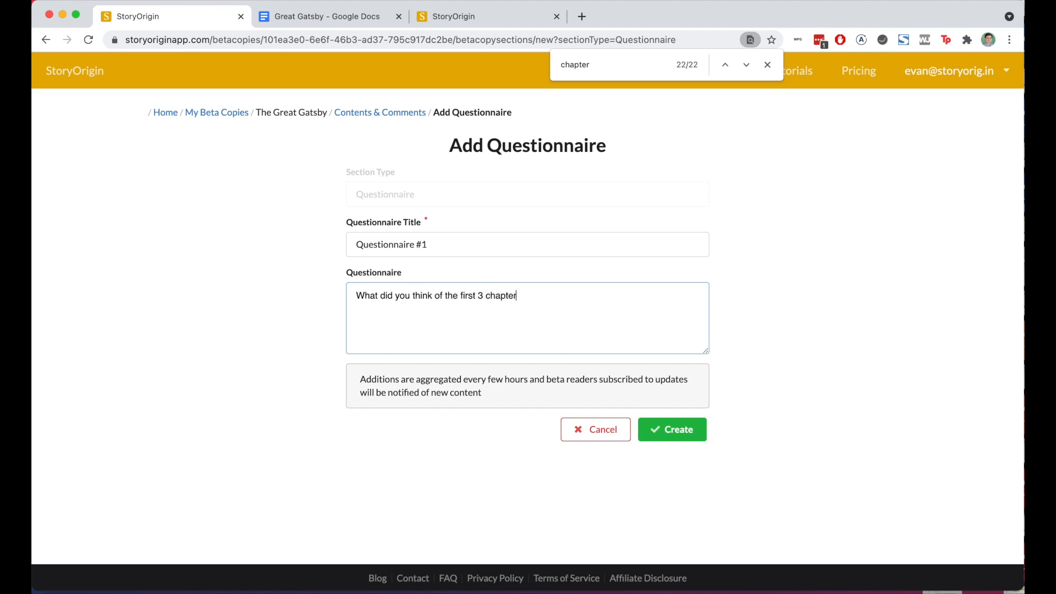
pyautogui.click(672, 428)
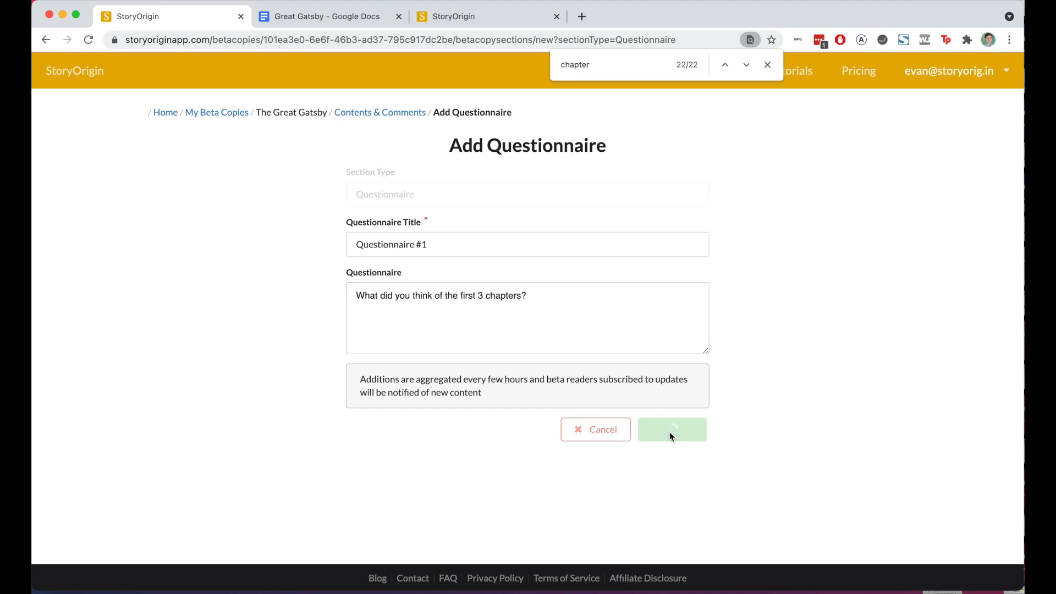
# Move Questionnaire #1 to section number 4, directly after Chapter III
pyautogui.scroll(-3, 424, 300)
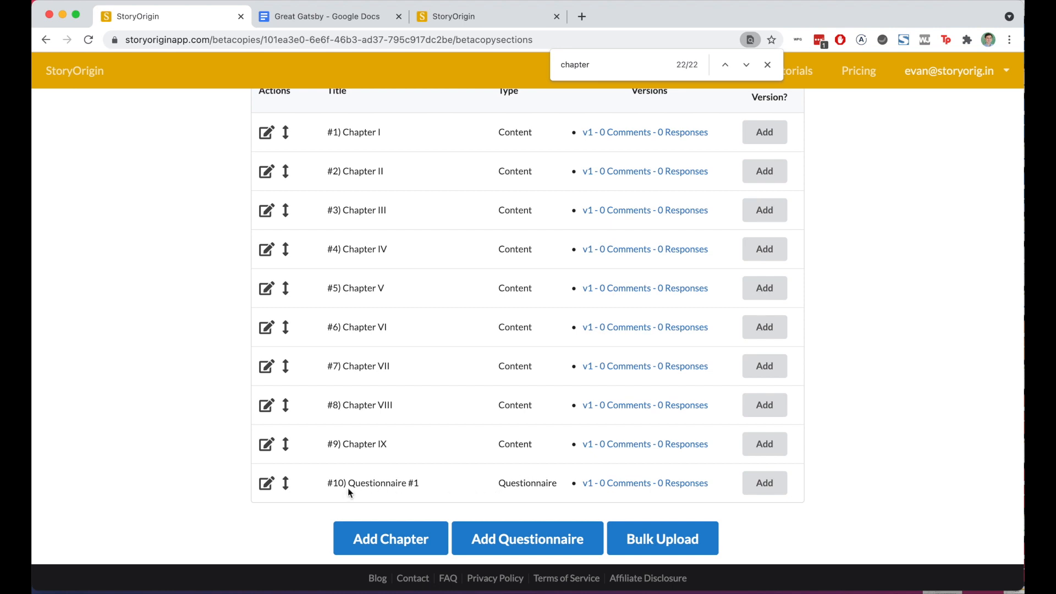
pyautogui.click(285, 484)
pyautogui.click(410, 346)
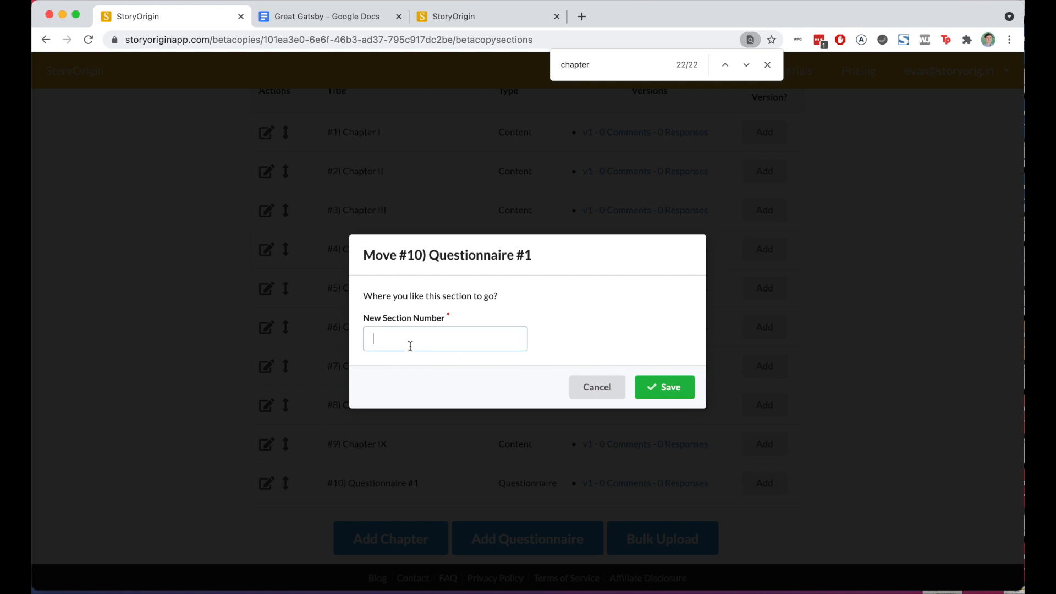
pyautogui.write('4')
pyautogui.click(660, 387)
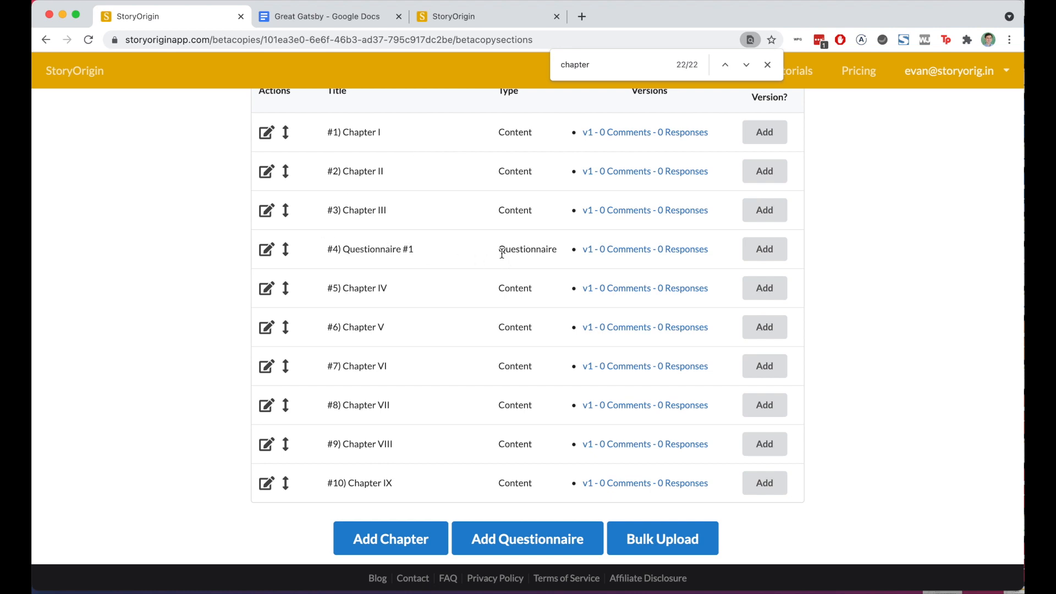
pyautogui.scroll(1, 500, 251)
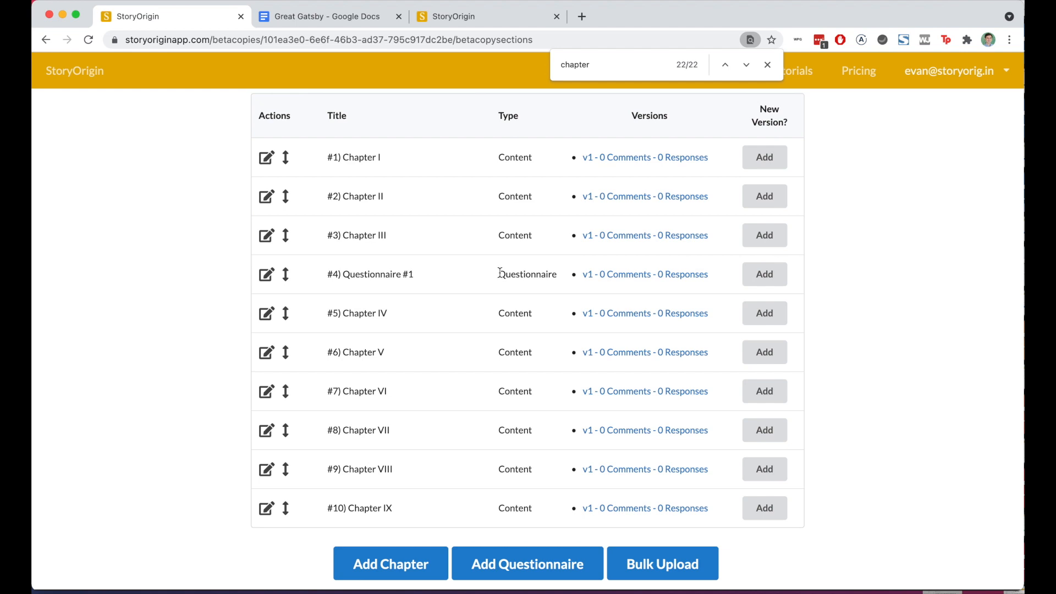
pyautogui.moveTo(500, 272); pyautogui.dragTo(576, 279)
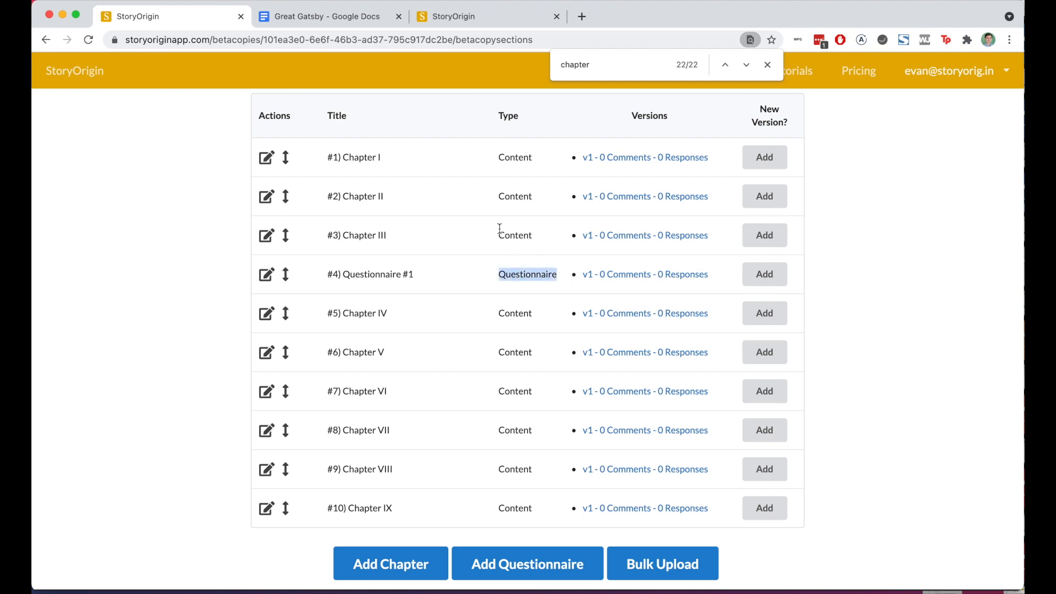
pyautogui.click(476, 329)
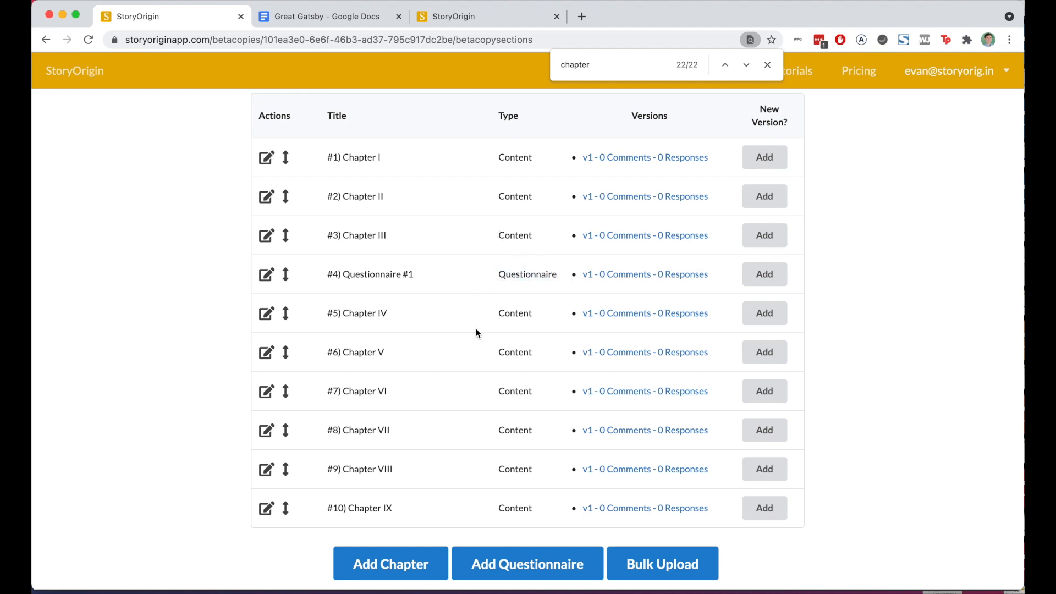
pyautogui.scroll(3, 477, 328)
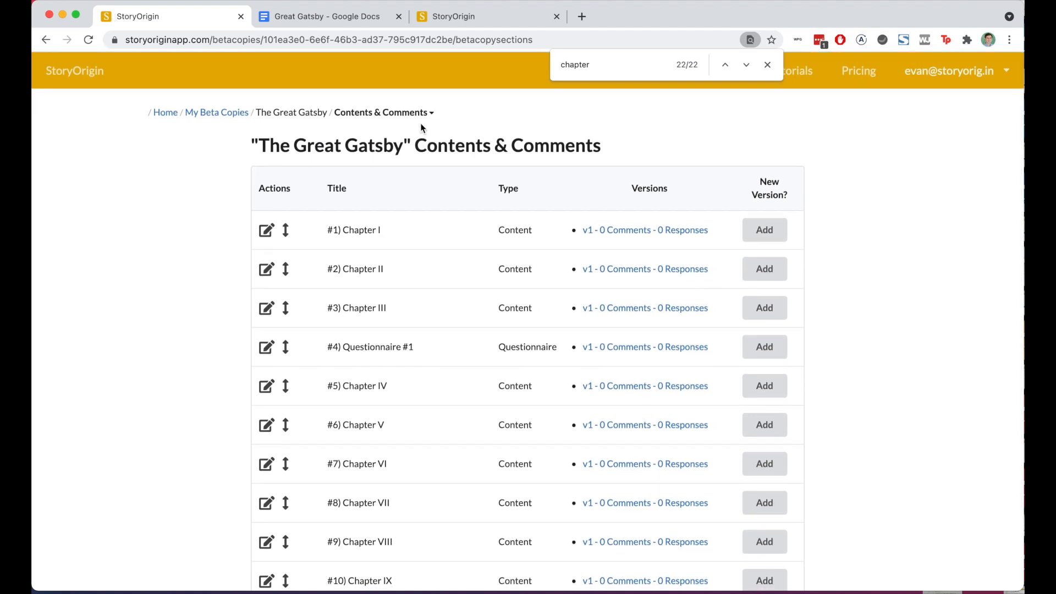
# Open The Great Gatsby from the reviewer dashboard in the other browser tab and go to its Chapter I
pyautogui.click(480, 24)
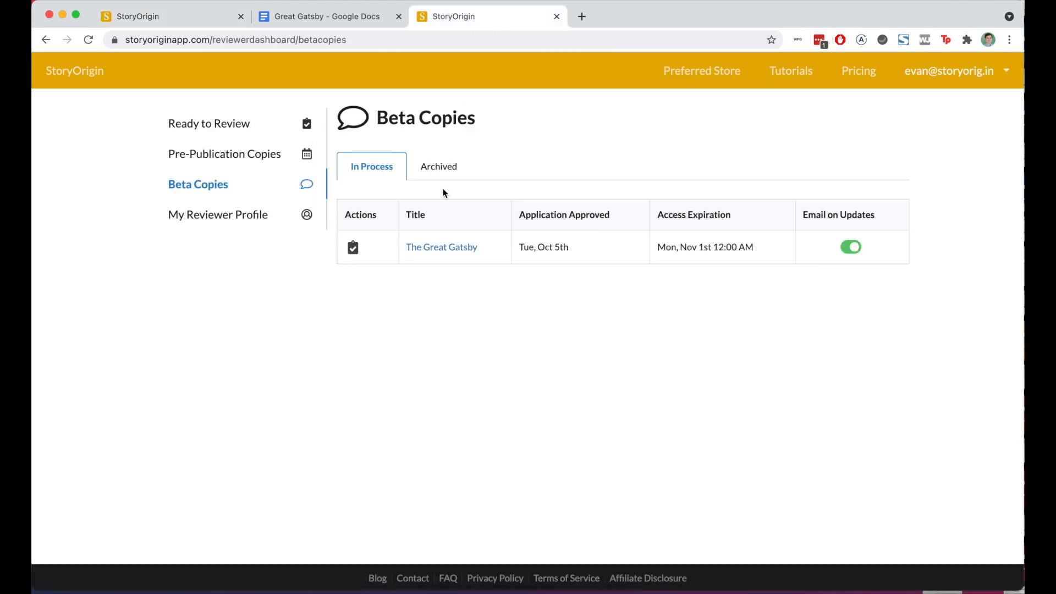
pyautogui.click(427, 254)
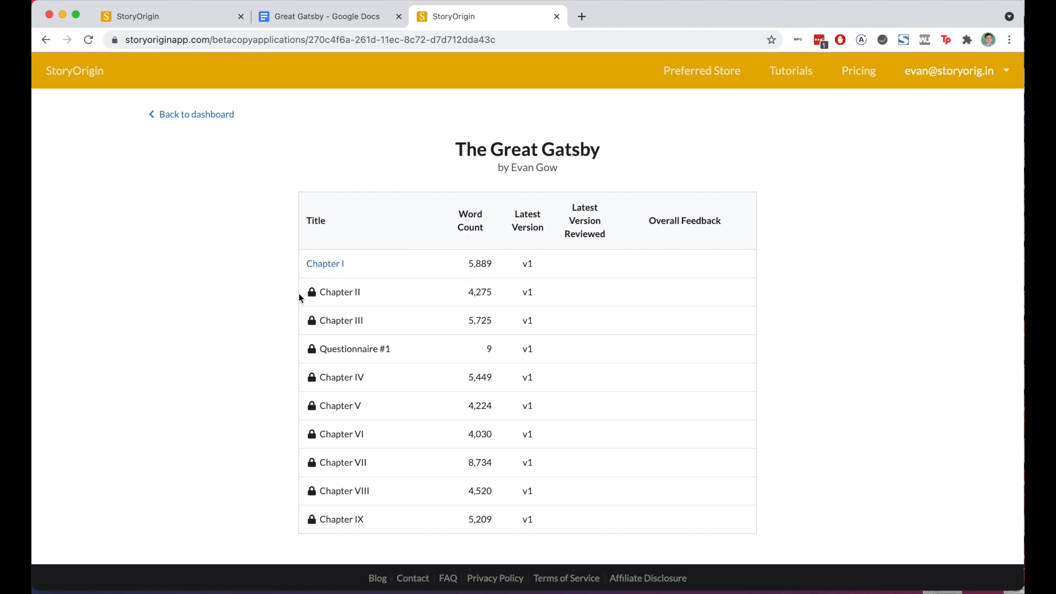
pyautogui.moveTo(312, 296)
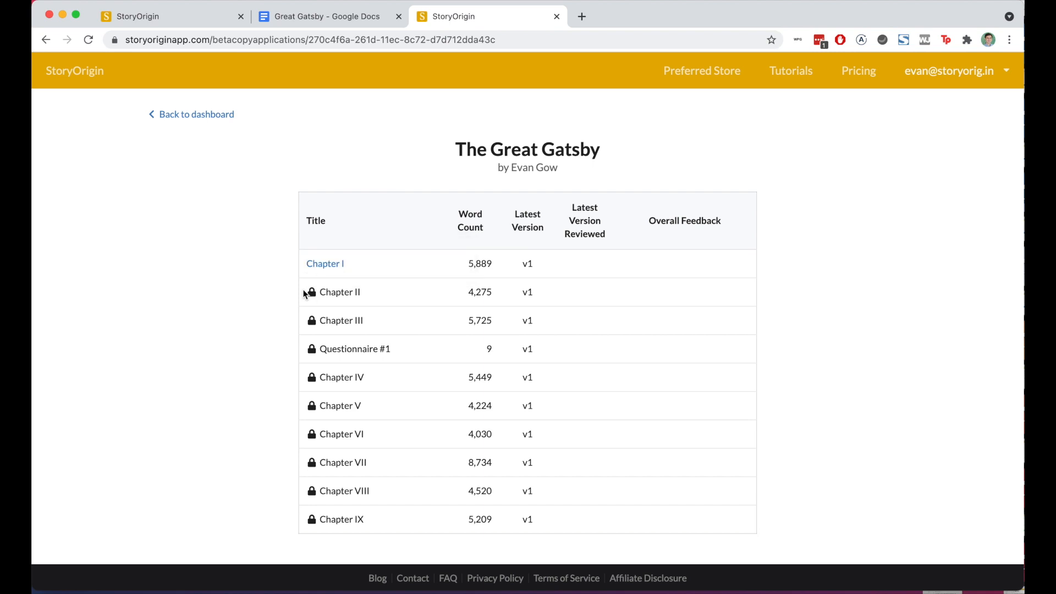
pyautogui.click(330, 266)
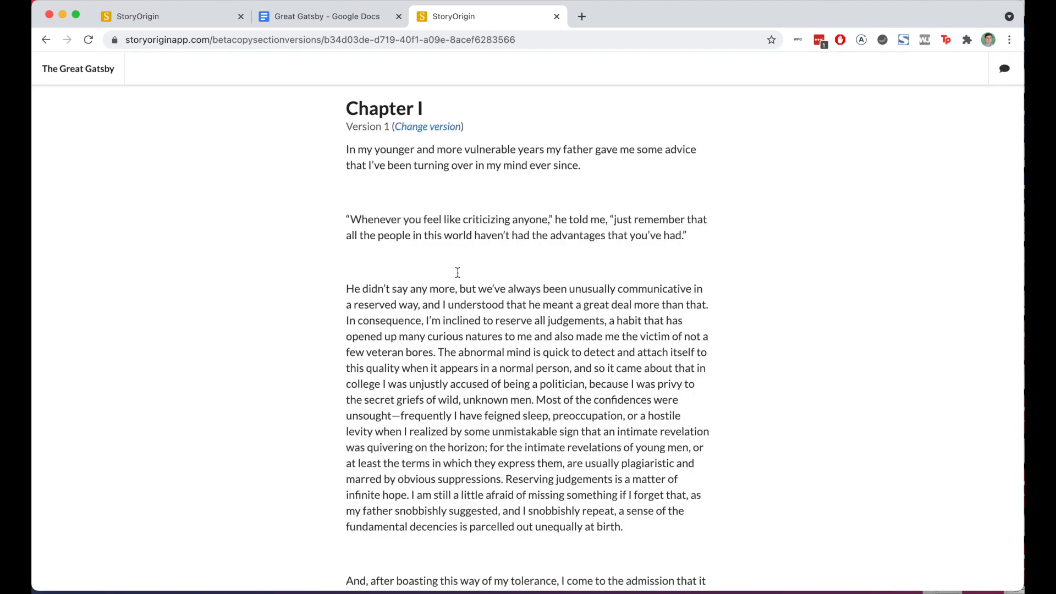
# Save overall feedback for Chapter I with five stars, five hearts and the text "This was great! Loved the characters!"
pyautogui.scroll(-10, 454, 408)
pyautogui.scroll(-20, 454, 409)
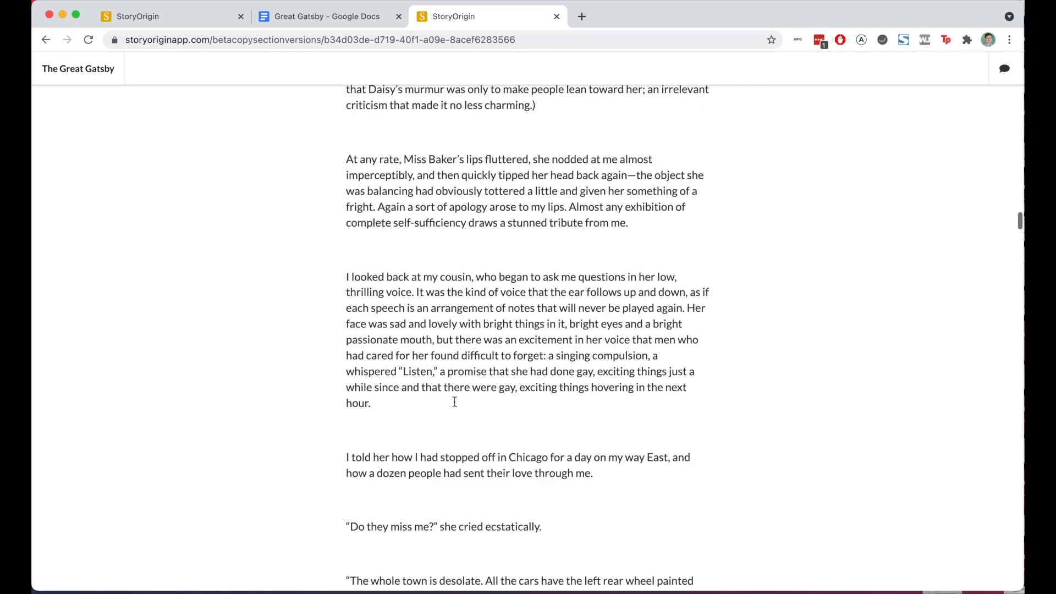
pyautogui.scroll(-20, 455, 402)
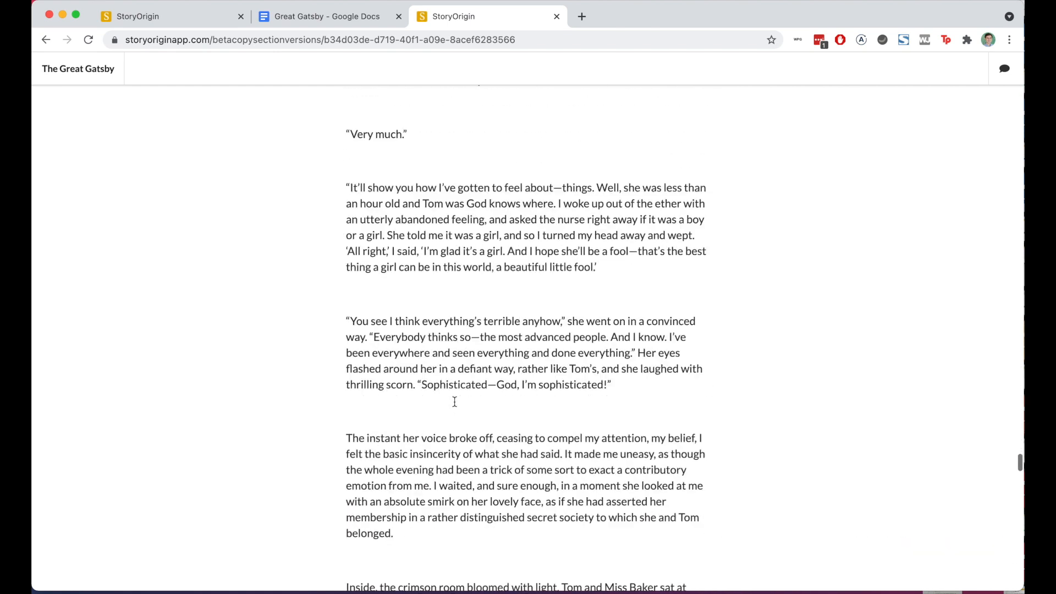
pyautogui.scroll(-10, 454, 402)
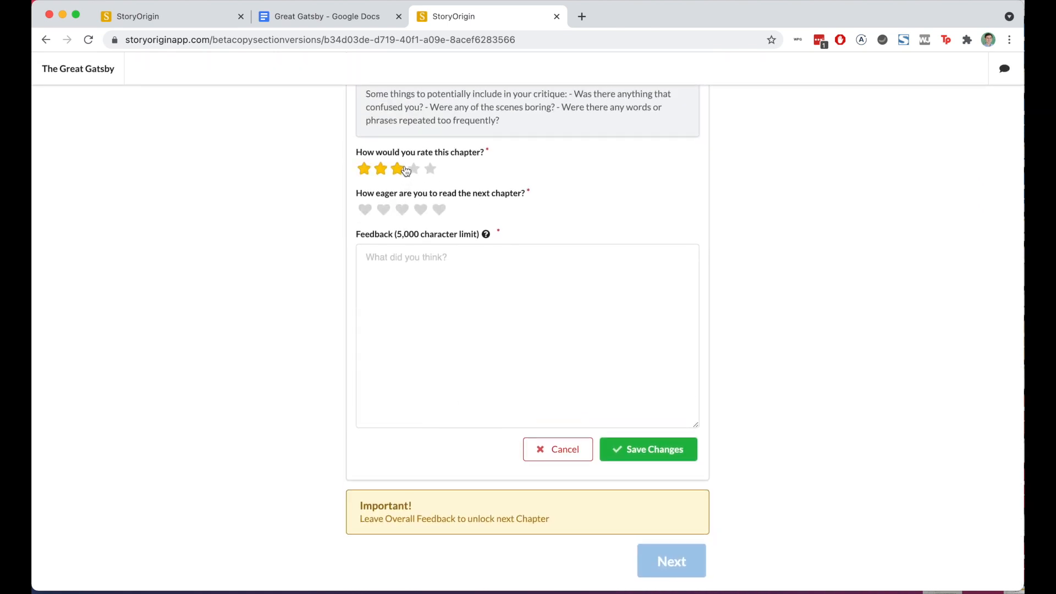
pyautogui.click(431, 172)
pyautogui.click(439, 211)
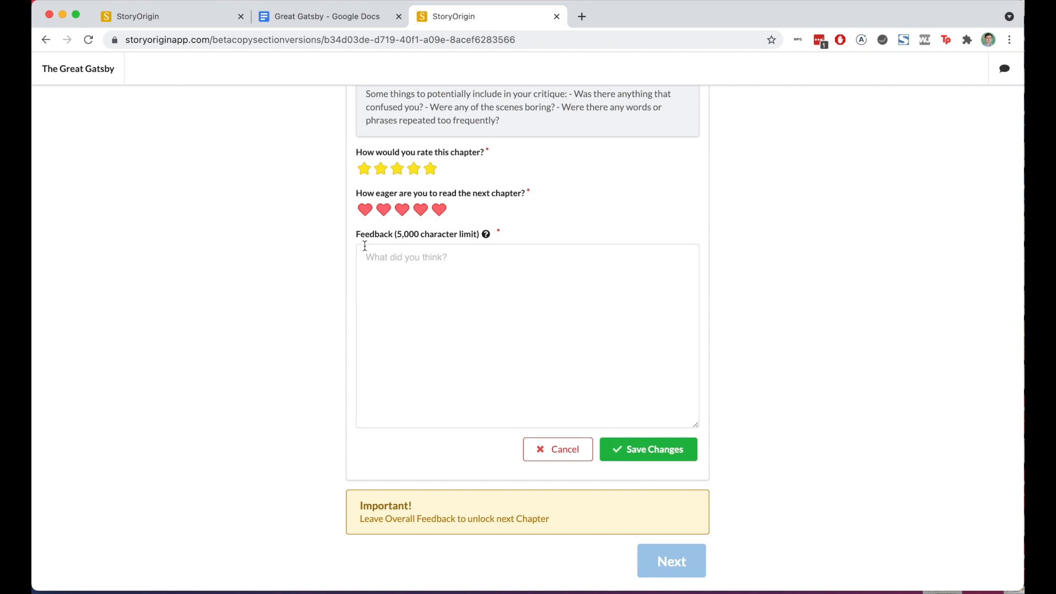
pyautogui.click(382, 268)
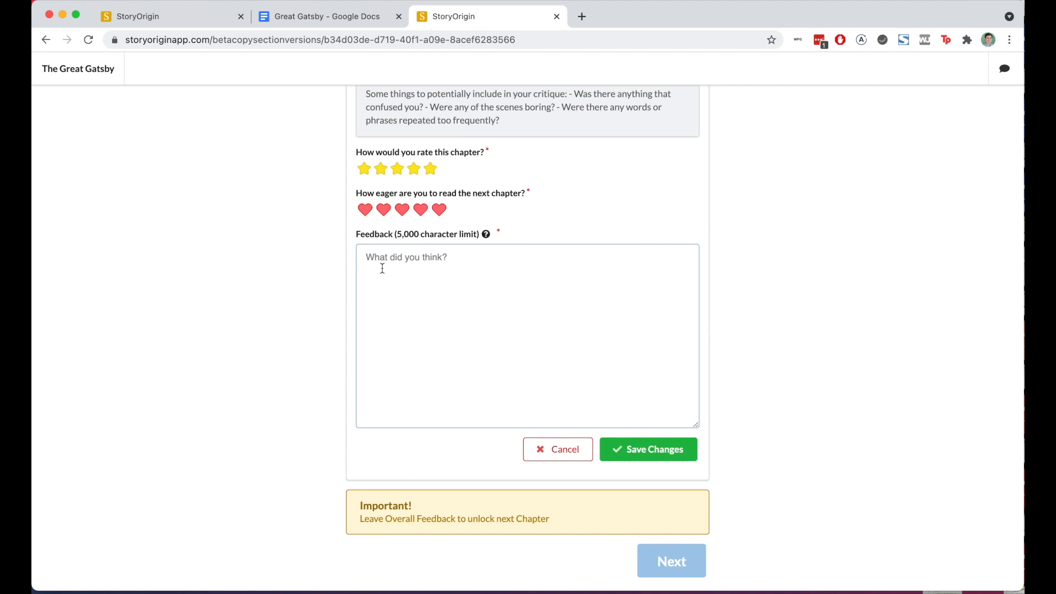
pyautogui.write('This was great! Loved the characters!')
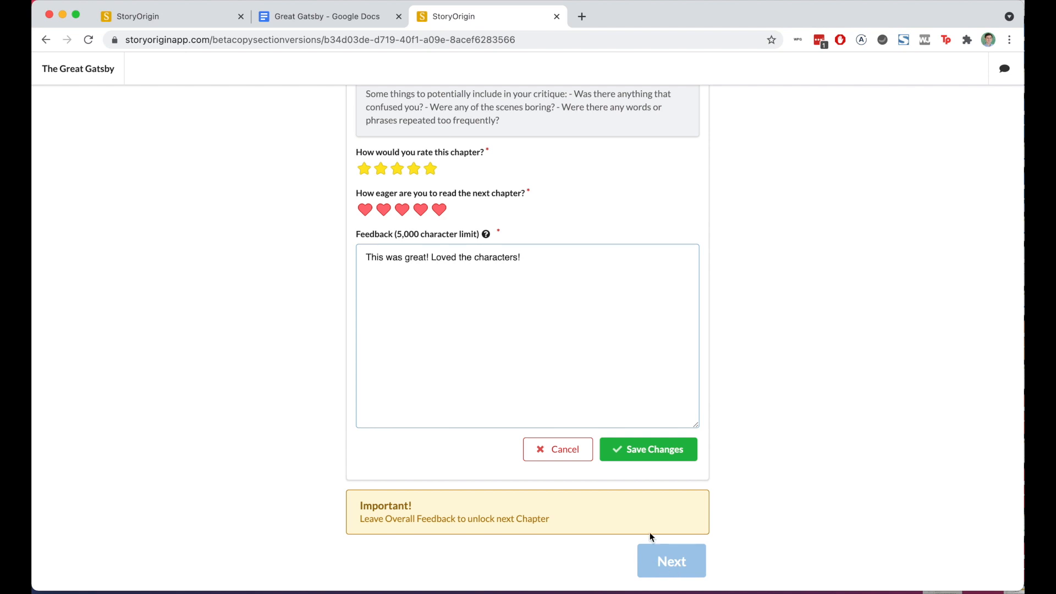
pyautogui.click(652, 451)
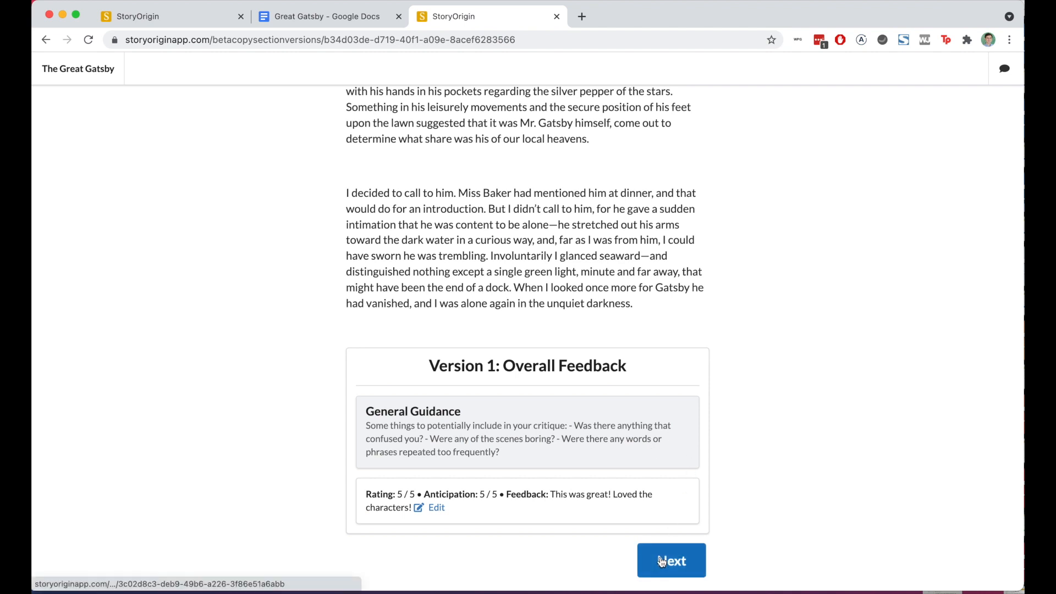
# Save overall feedback for Chapter II with two stars, one heart and the text "Don't know where this is headed."
pyautogui.click(662, 561)
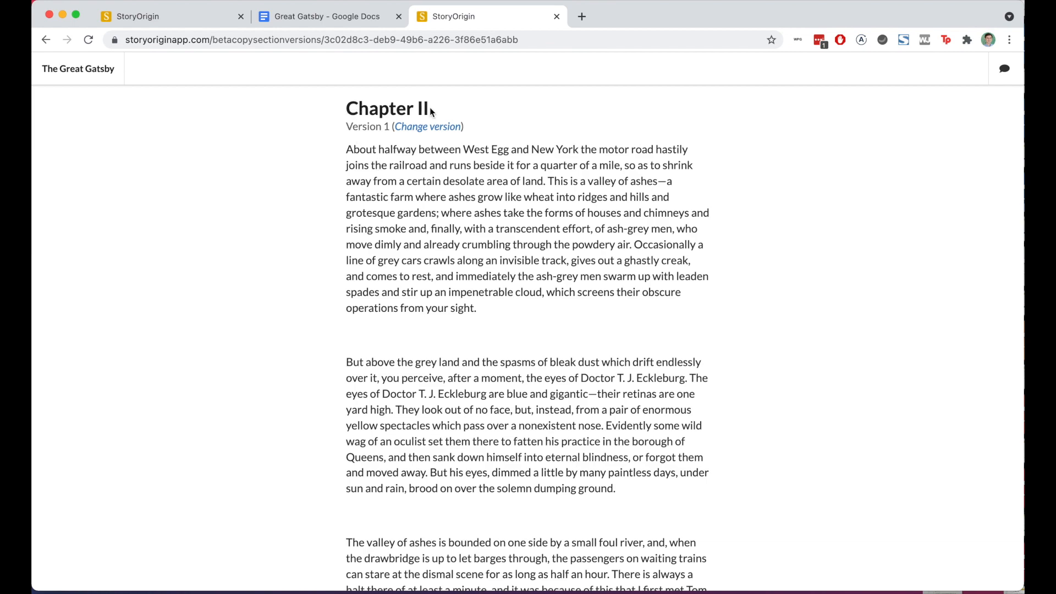
pyautogui.scroll(-20, 396, 274)
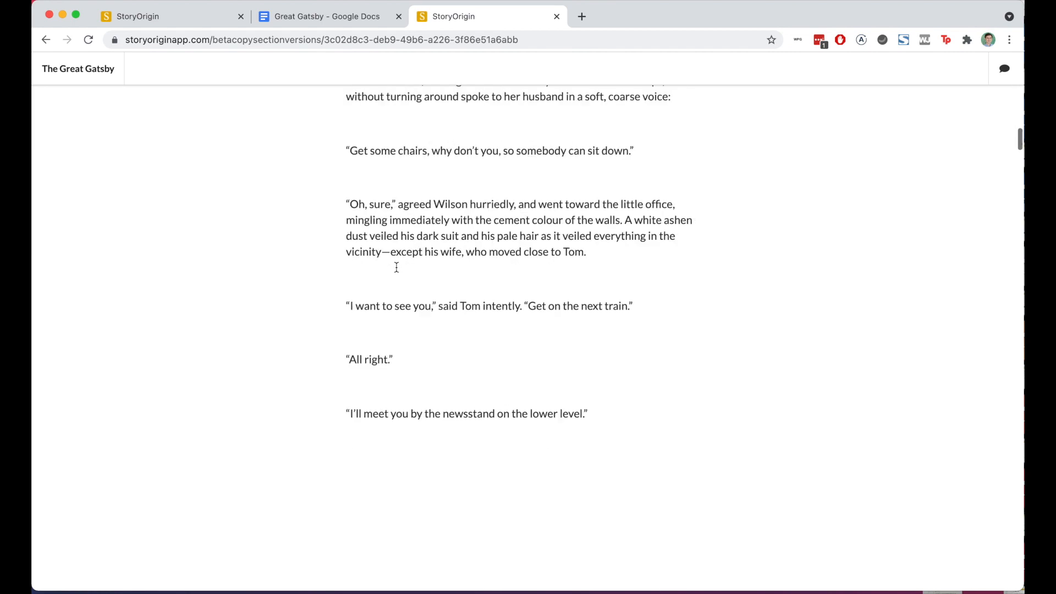
pyautogui.scroll(-20, 396, 267)
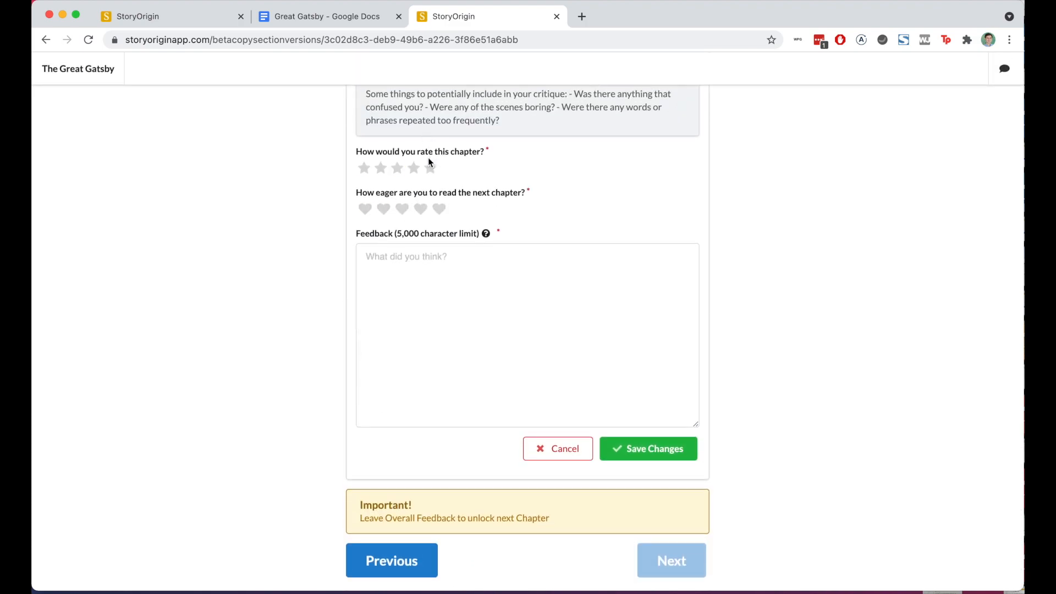
pyautogui.click(385, 169)
pyautogui.click(366, 213)
pyautogui.click(411, 273)
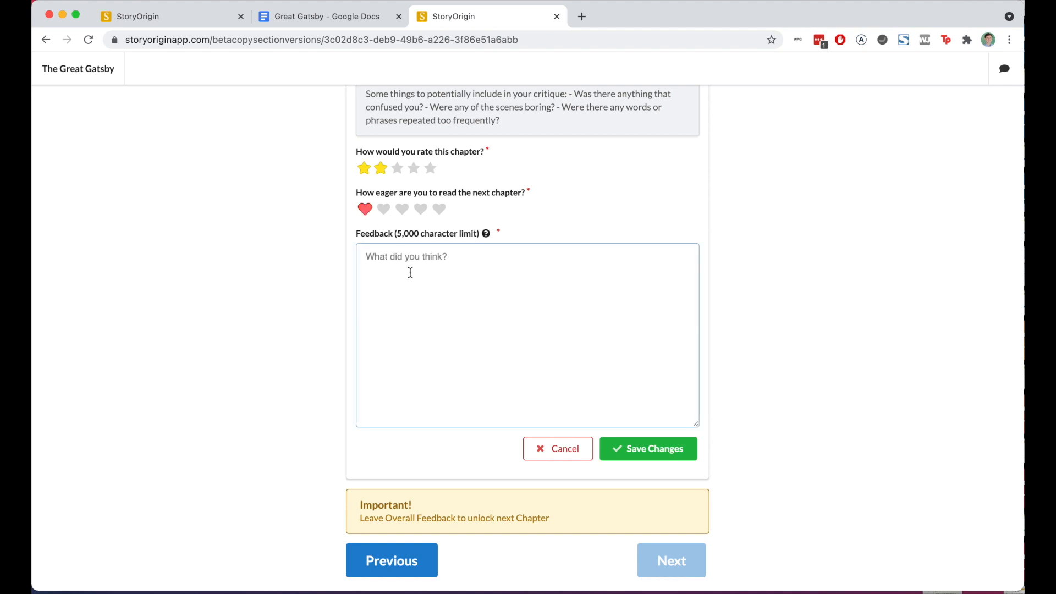
pyautogui.write("Don't know where this is headed.")
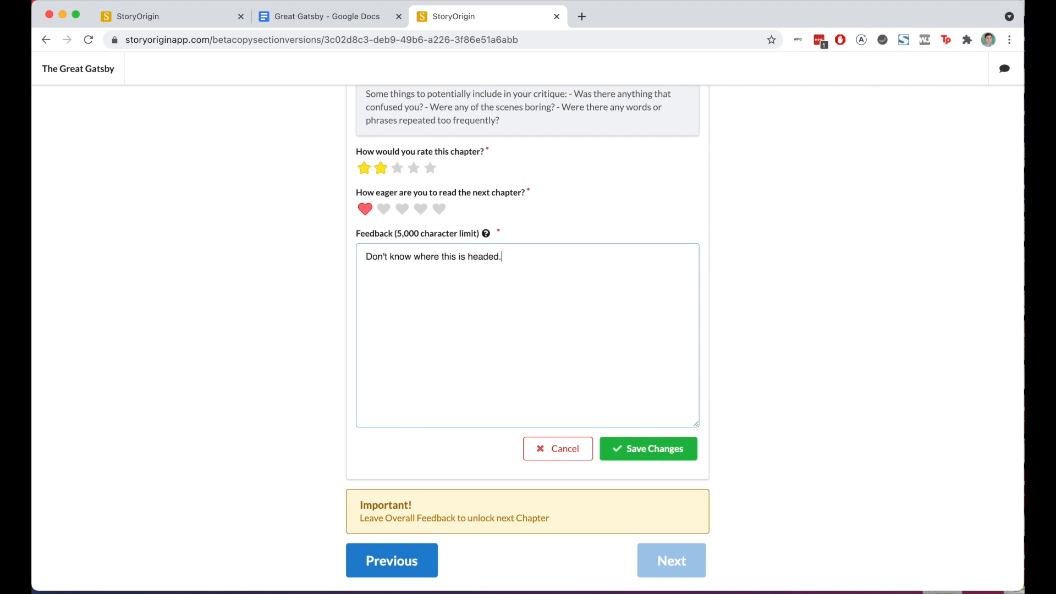
pyautogui.click(674, 455)
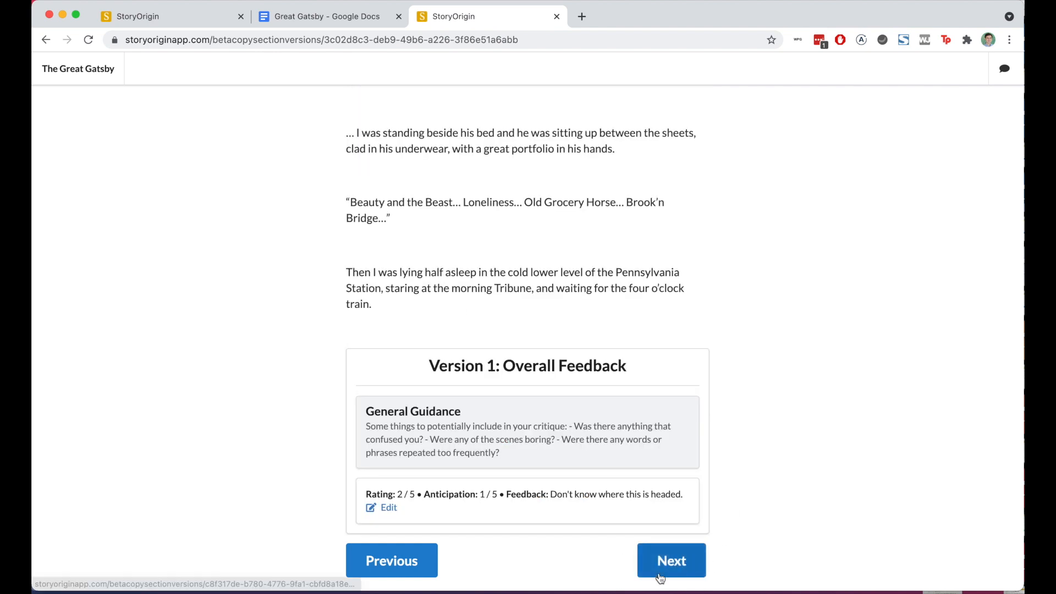
# Save overall feedback for Chapter III with five stars, five hearts and the text "This was much improved! The characters are really coming together!"
pyautogui.click(661, 578)
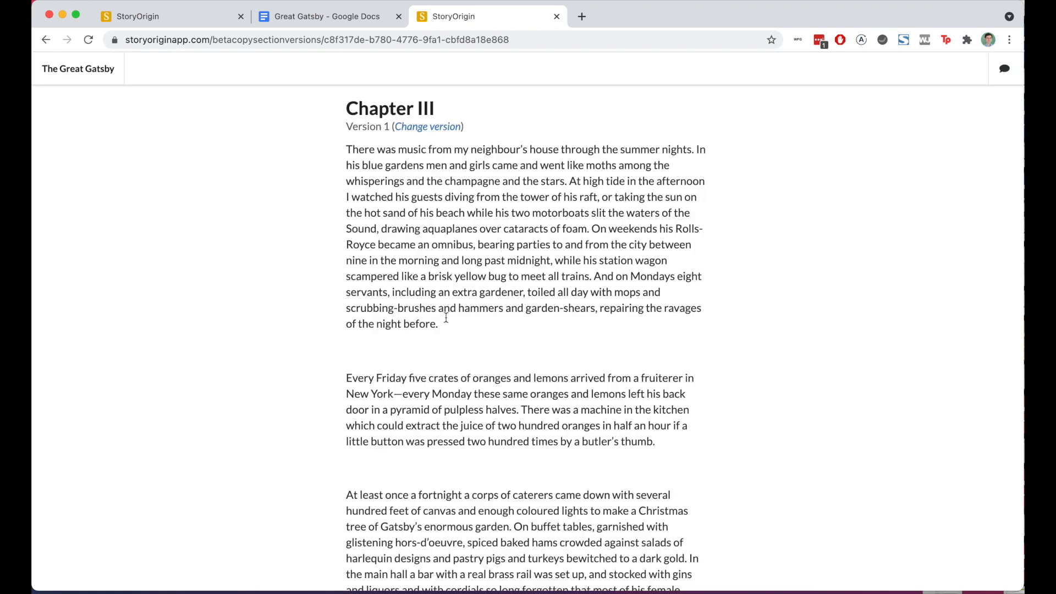
pyautogui.scroll(-20, 417, 222)
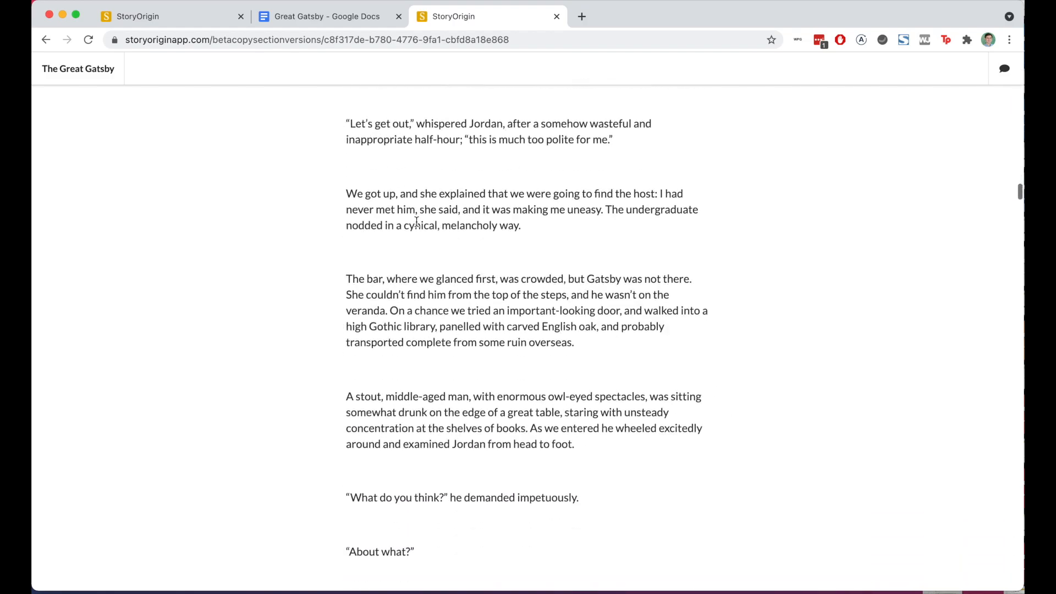
pyautogui.scroll(-20, 417, 222)
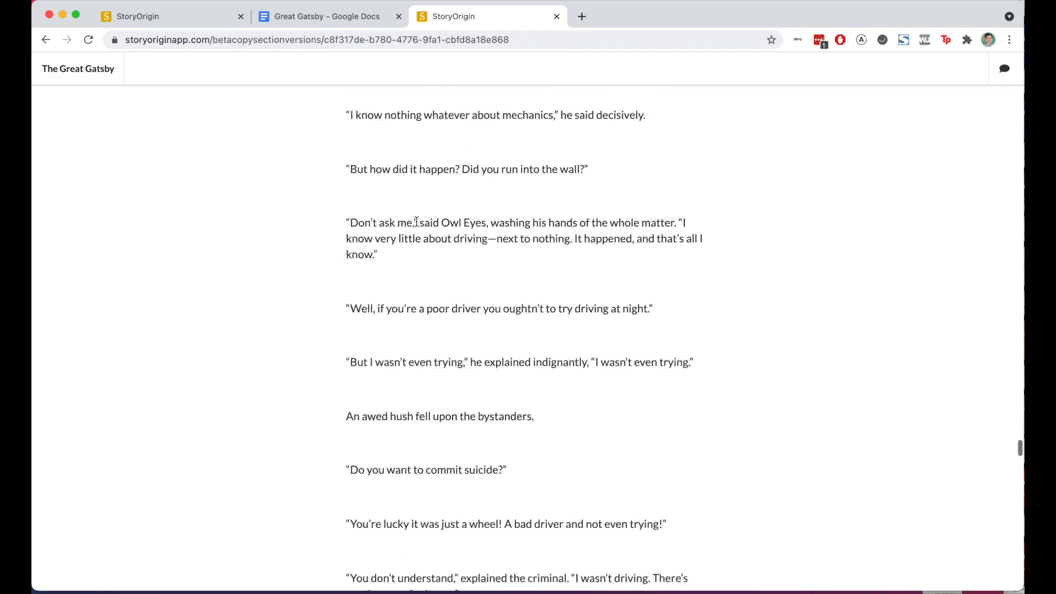
pyautogui.scroll(-20, 416, 222)
pyautogui.click(431, 169)
pyautogui.click(439, 209)
pyautogui.click(408, 279)
pyautogui.write('This was much i')
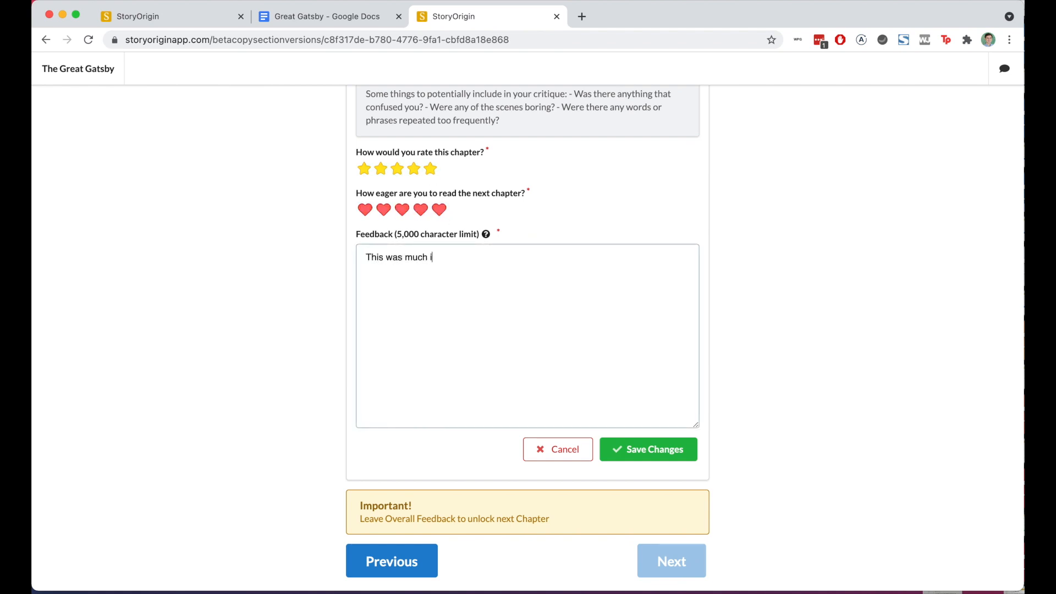
pyautogui.write('mproved! The characters are really coming together')
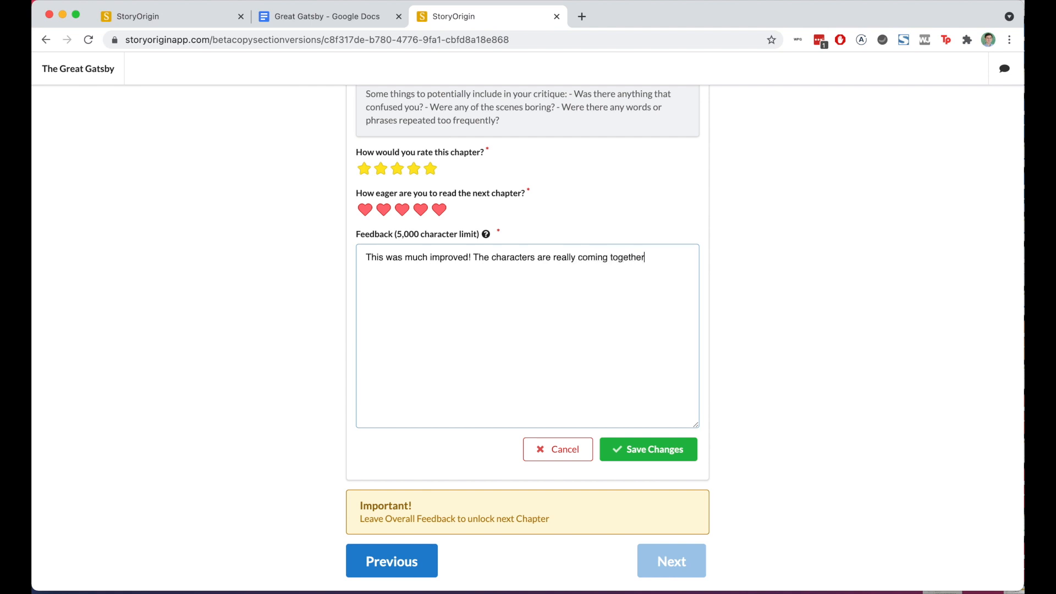
pyautogui.write('!')
pyautogui.click(654, 452)
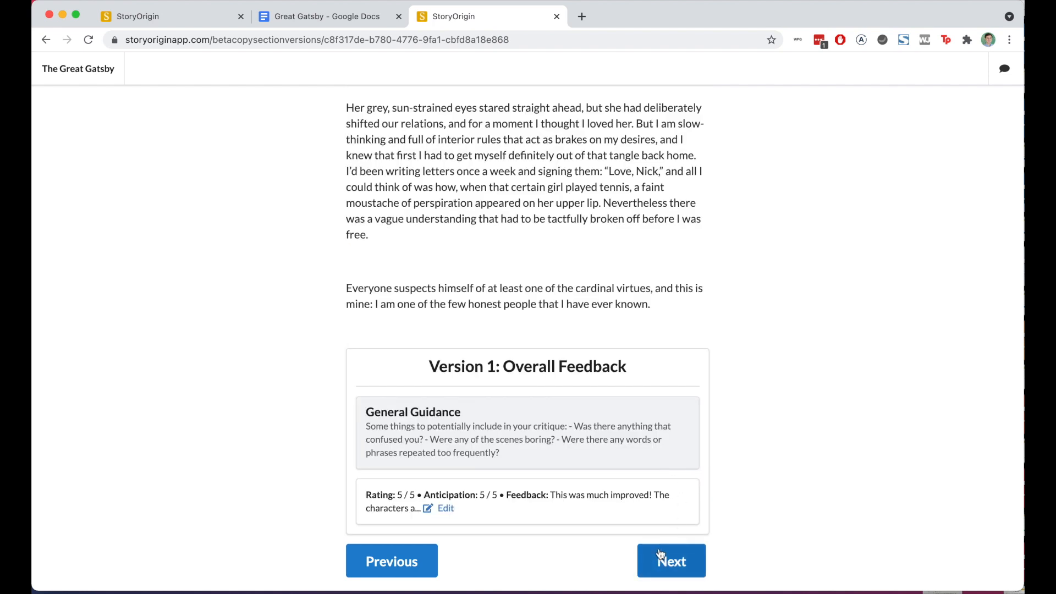
# Reopen Chapter I from the book's chapter list and attach the comment "Leave a comment" to the opening words "In my younger and more vu"
pyautogui.click(75, 69)
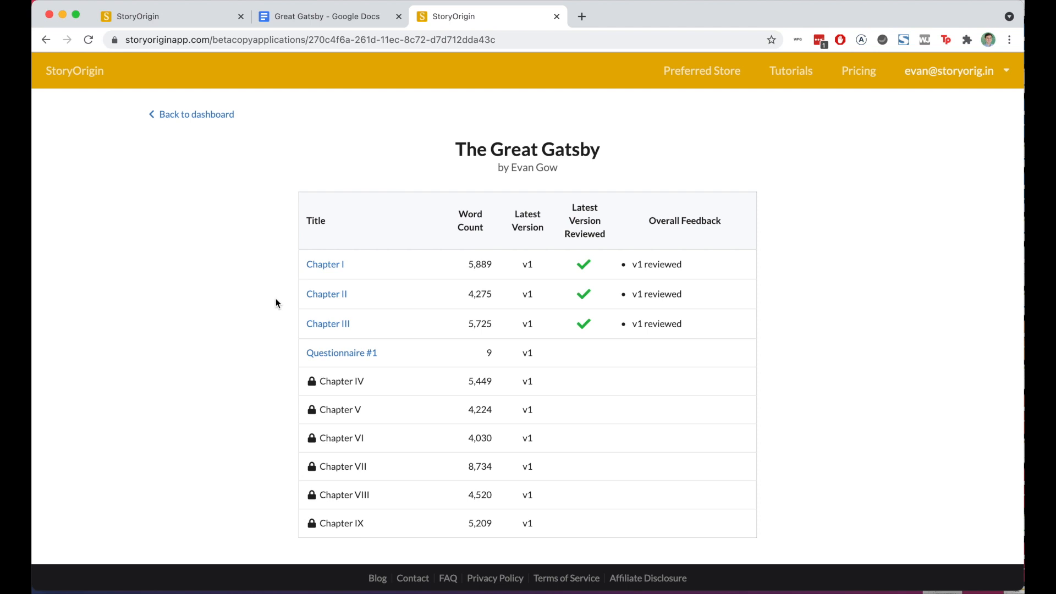
pyautogui.click(323, 264)
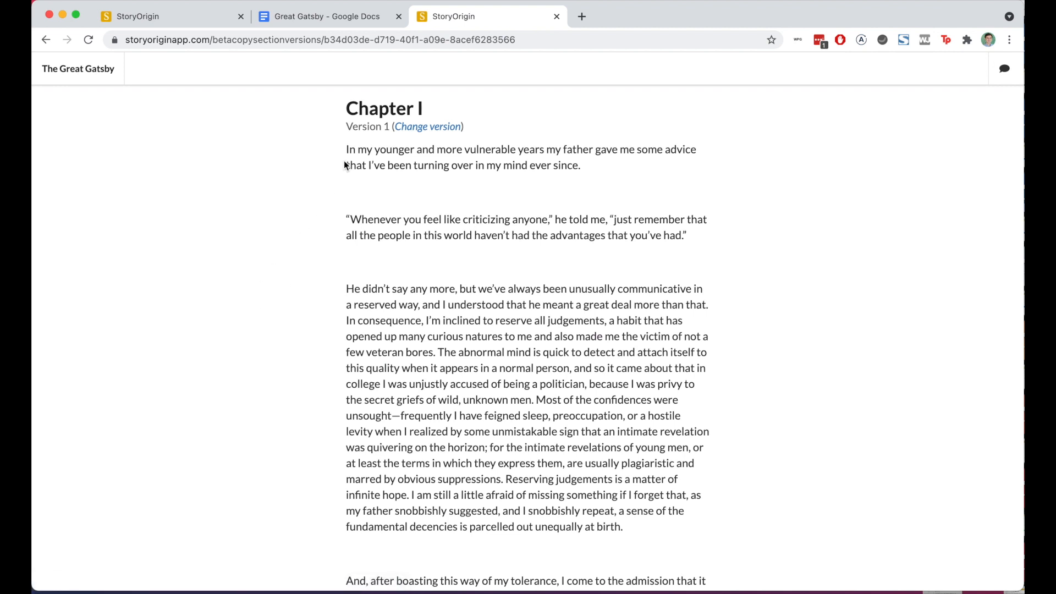
pyautogui.moveTo(347, 150); pyautogui.dragTo(476, 151)
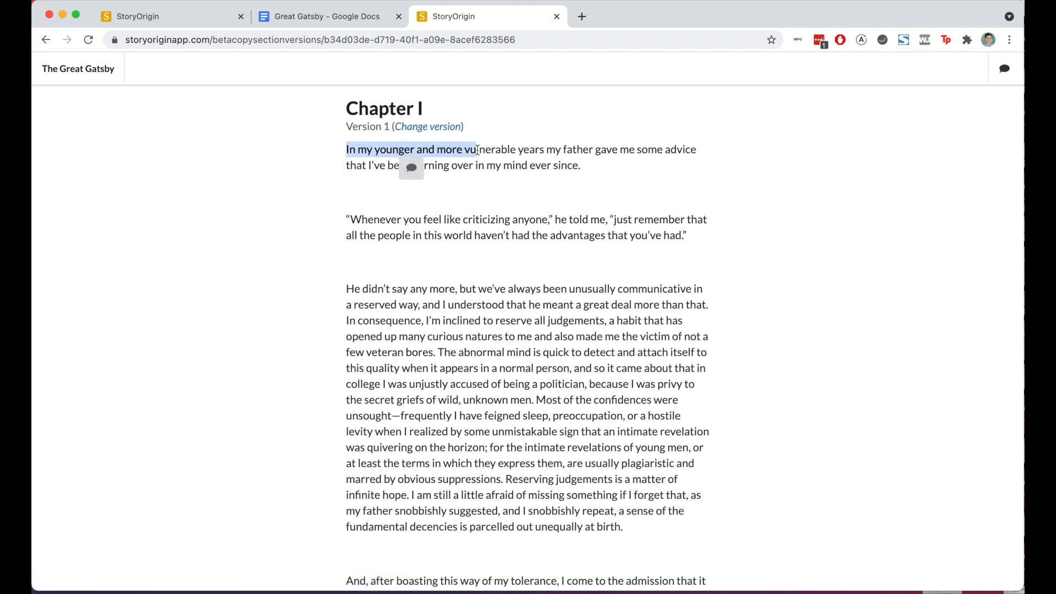
pyautogui.click(413, 169)
pyautogui.click(434, 314)
pyautogui.write('Leave a comment')
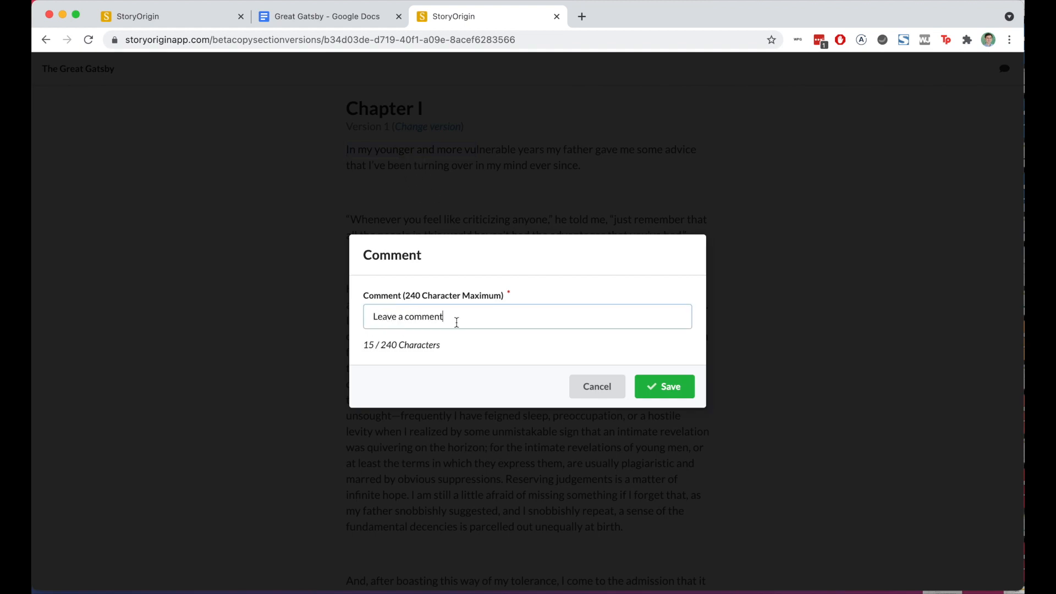
pyautogui.press('Return')
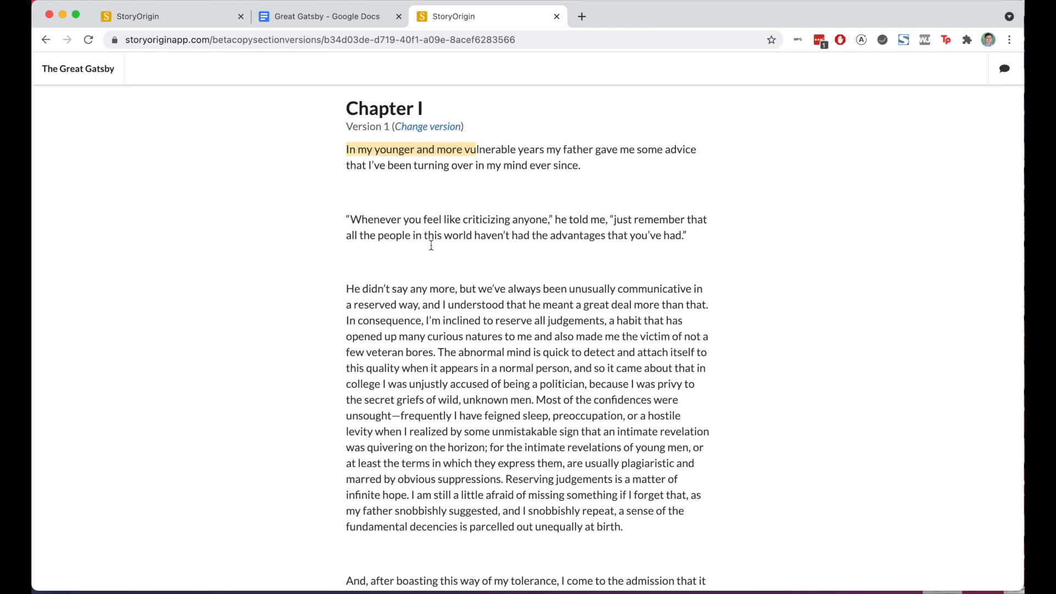
# Attach the inline comment "comment 2" to the words "criticizing anyon" in Chapter I's second paragraph
pyautogui.moveTo(459, 221); pyautogui.dragTo(541, 223)
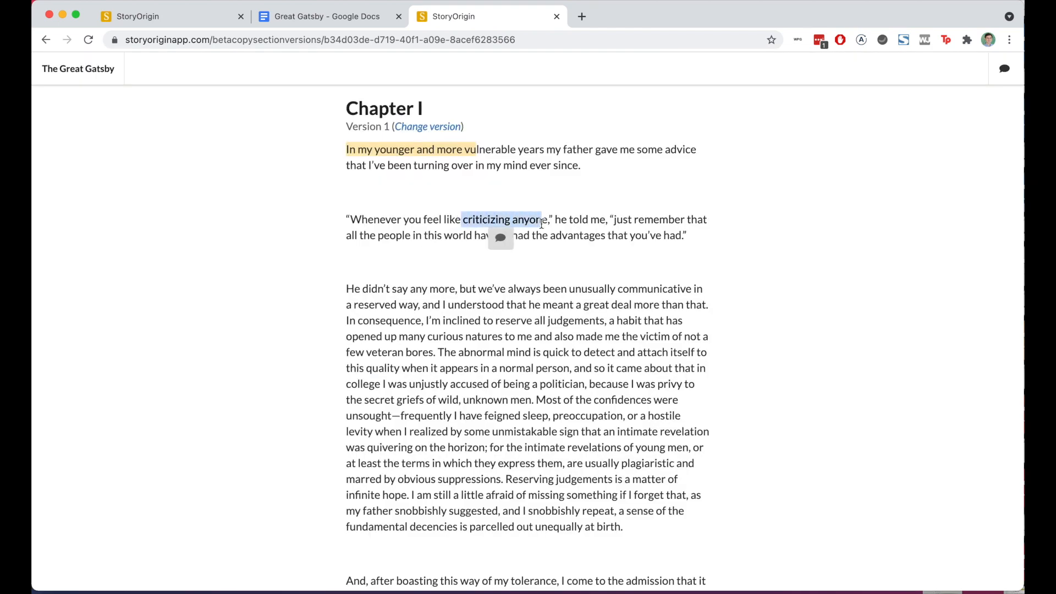
pyautogui.click(502, 241)
pyautogui.click(524, 308)
pyautogui.write('comment 2')
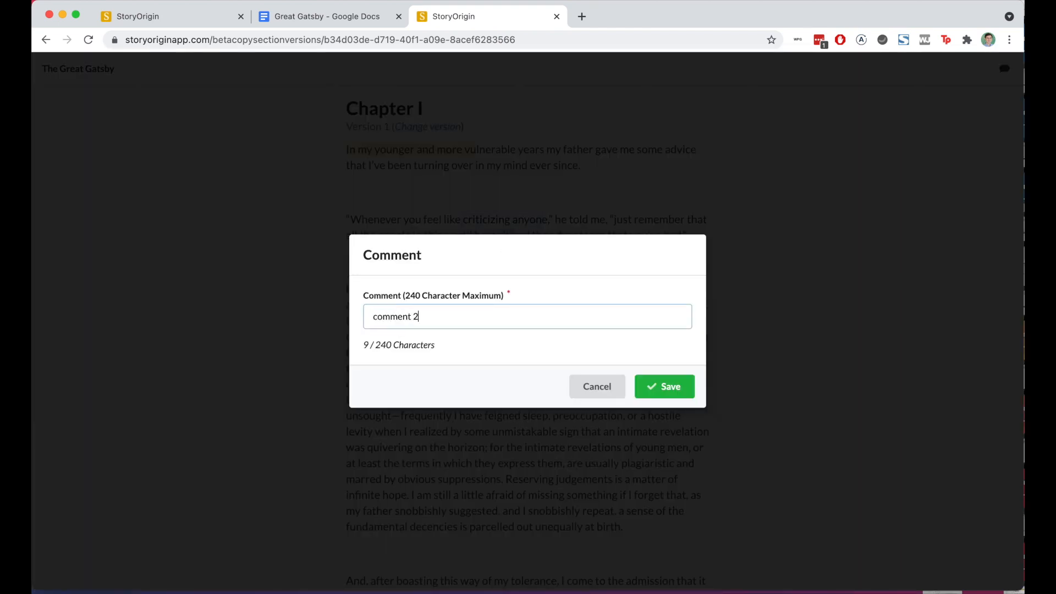
pyautogui.press('Return')
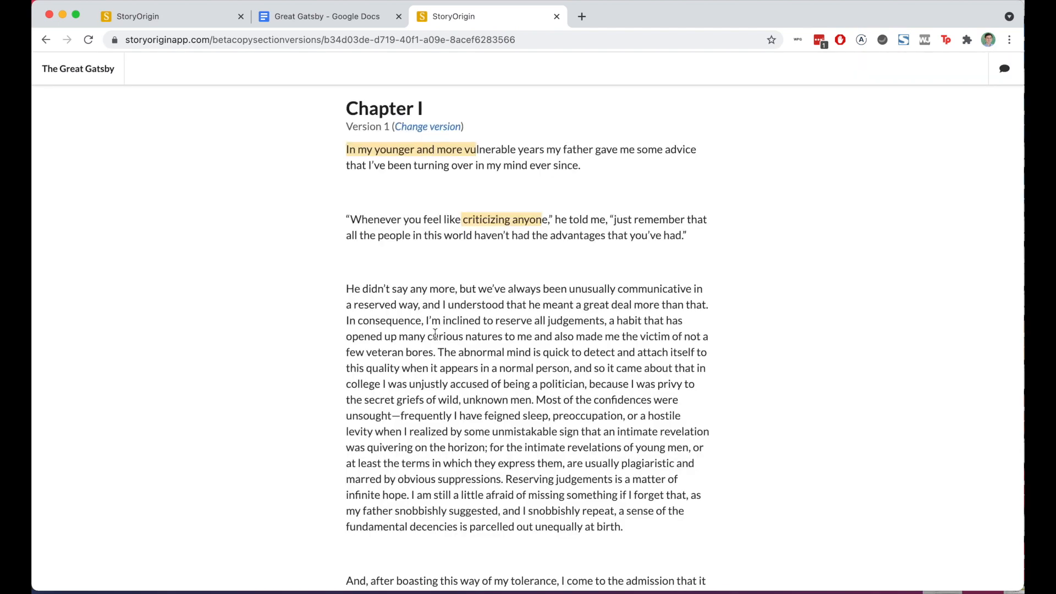
# Comment "even more comments" on the third-paragraph passage from "curious natures" to "The abnormal" in Chapter I
pyautogui.moveTo(428, 336); pyautogui.dragTo(507, 352)
pyautogui.click(528, 379)
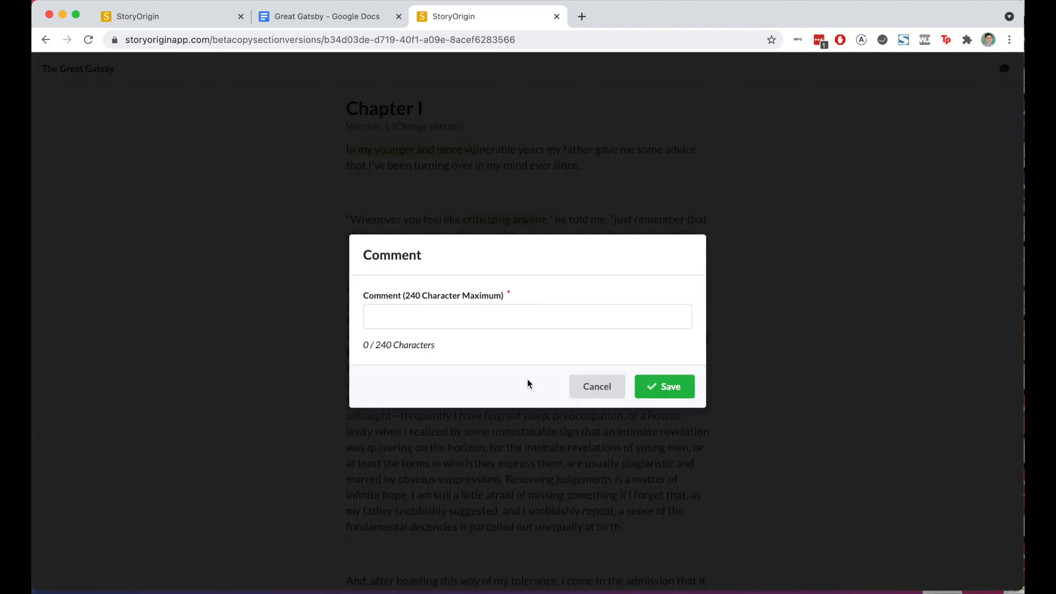
pyautogui.click(504, 317)
pyautogui.write('even mor')
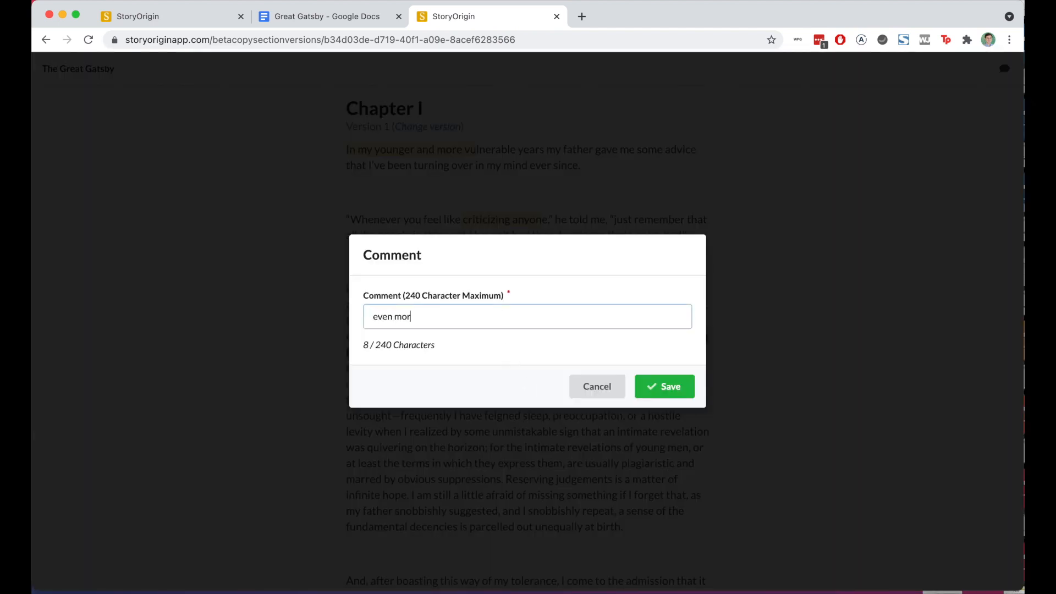
pyautogui.write('e comments')
pyautogui.click(648, 380)
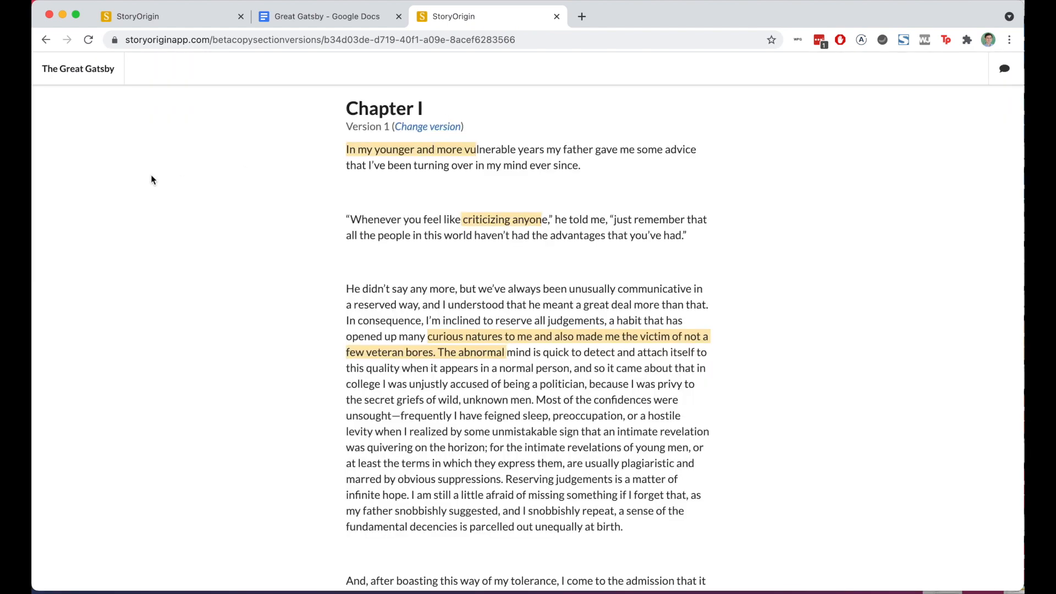
# Switch to the author's browser tab, refresh the contents list and open Chapter I's version 1 feedback to view its first two highlighted comments
pyautogui.click(75, 78)
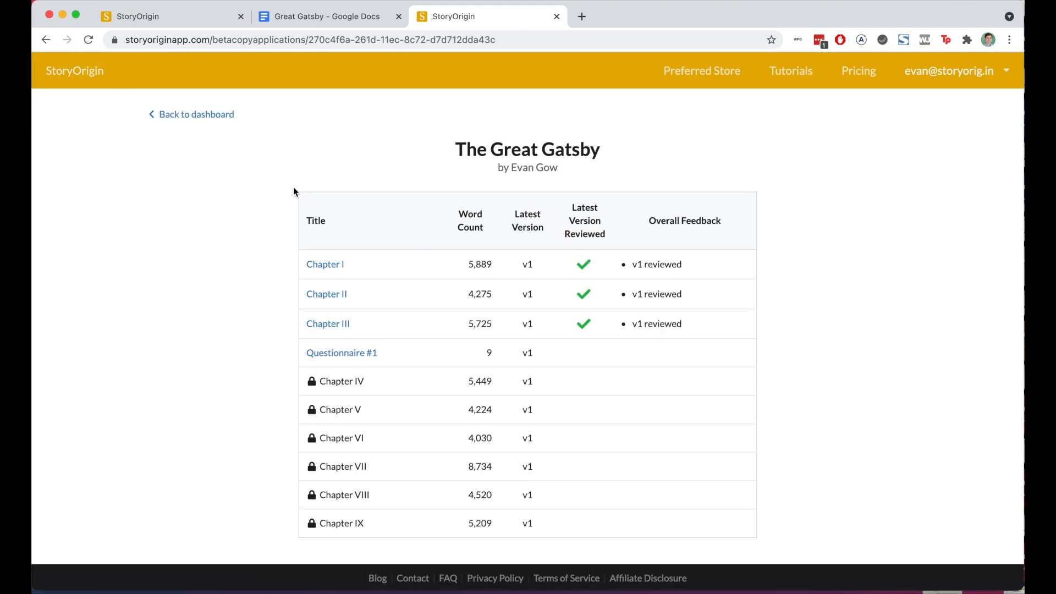
pyautogui.click(141, 15)
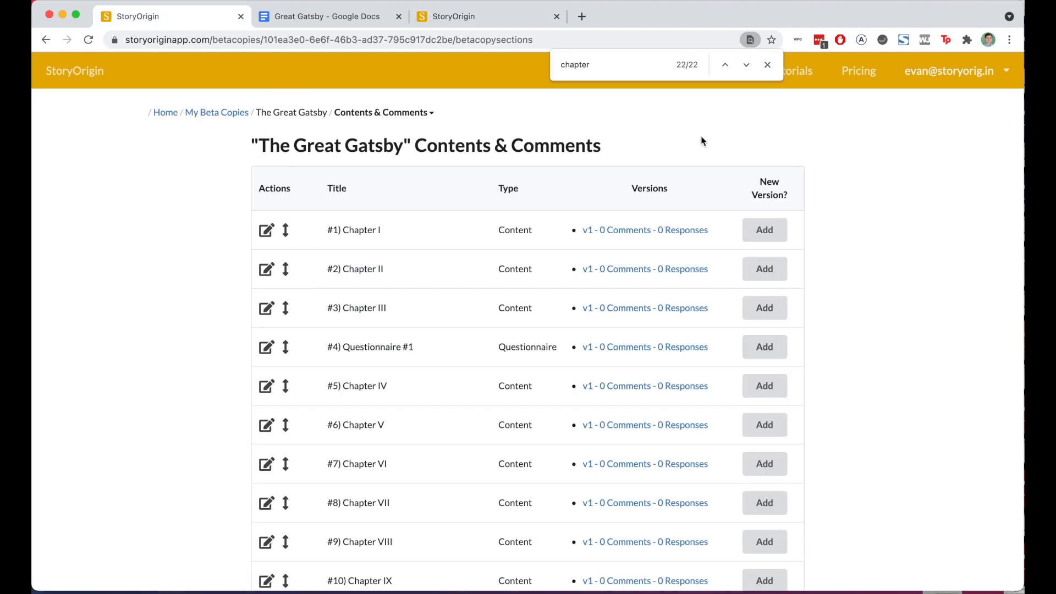
pyautogui.press('super+r')
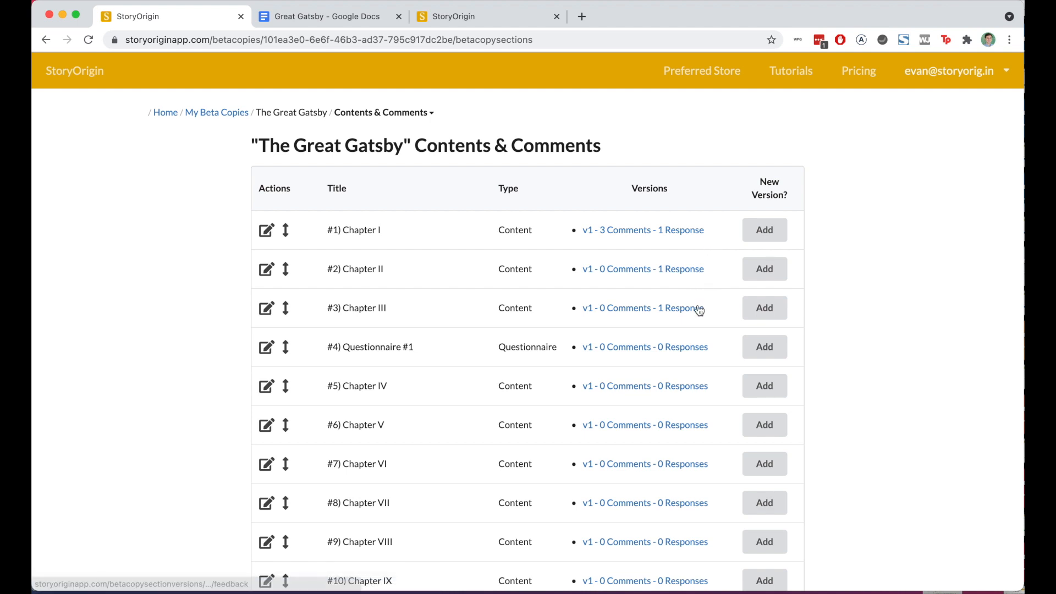
pyautogui.click(622, 231)
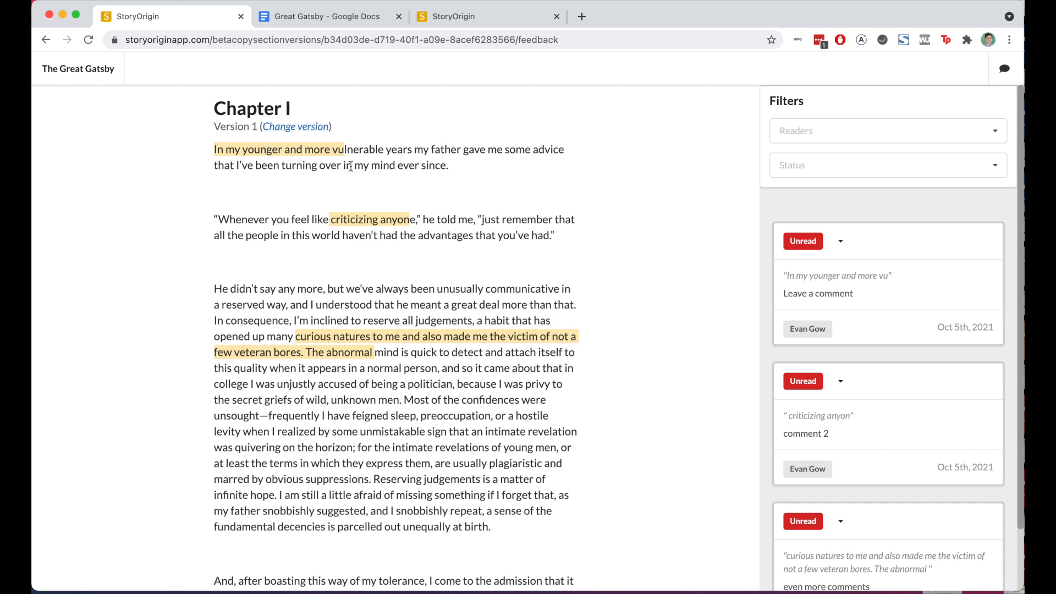
pyautogui.click(290, 150)
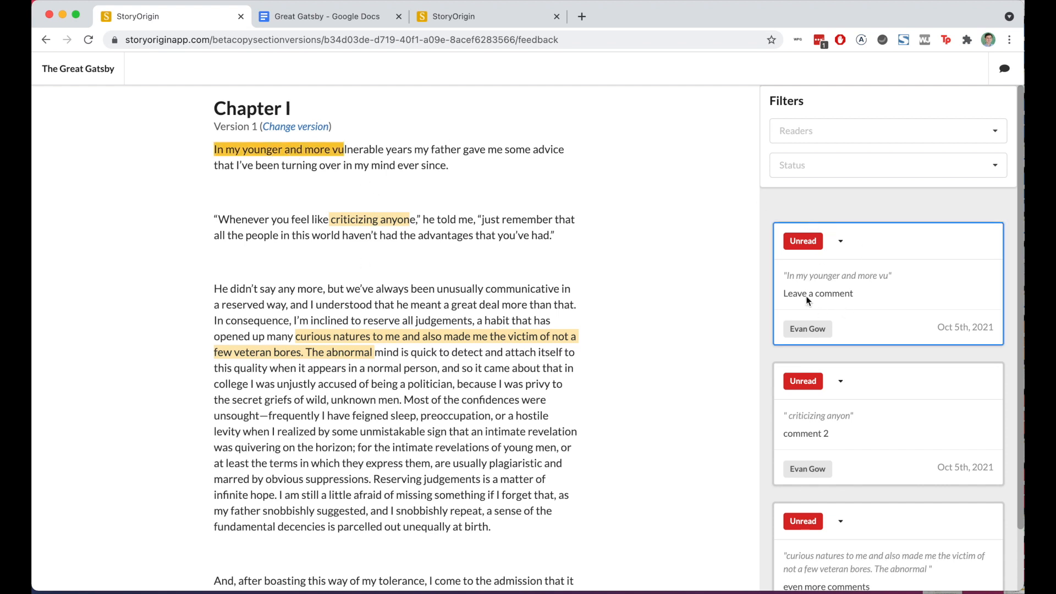
pyautogui.click(393, 217)
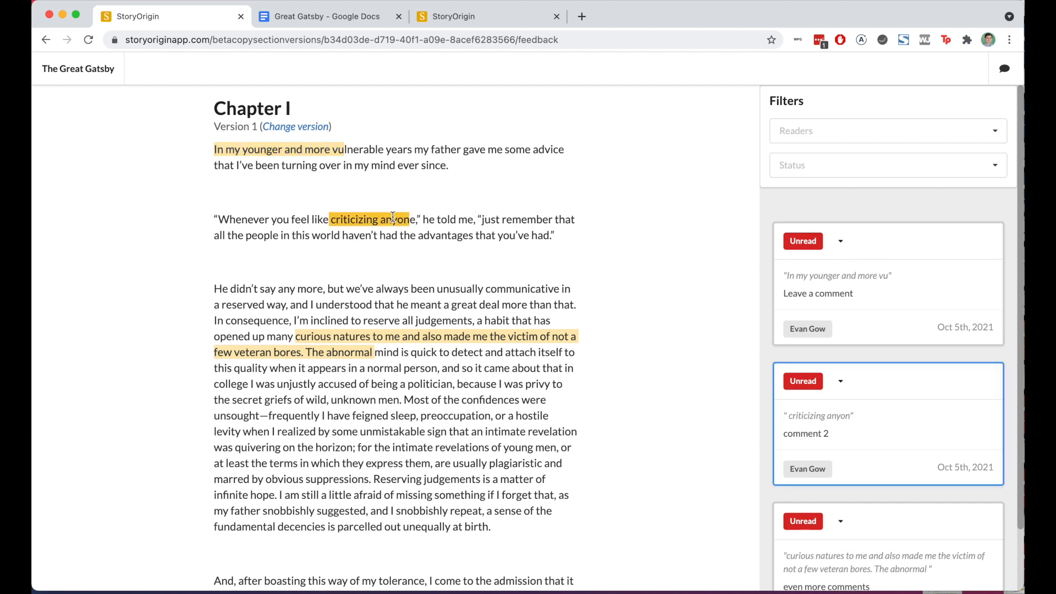
# Set the status of "Leave a comment" to To-Do and of "comment 2" to Read & Considered
pyautogui.click(838, 243)
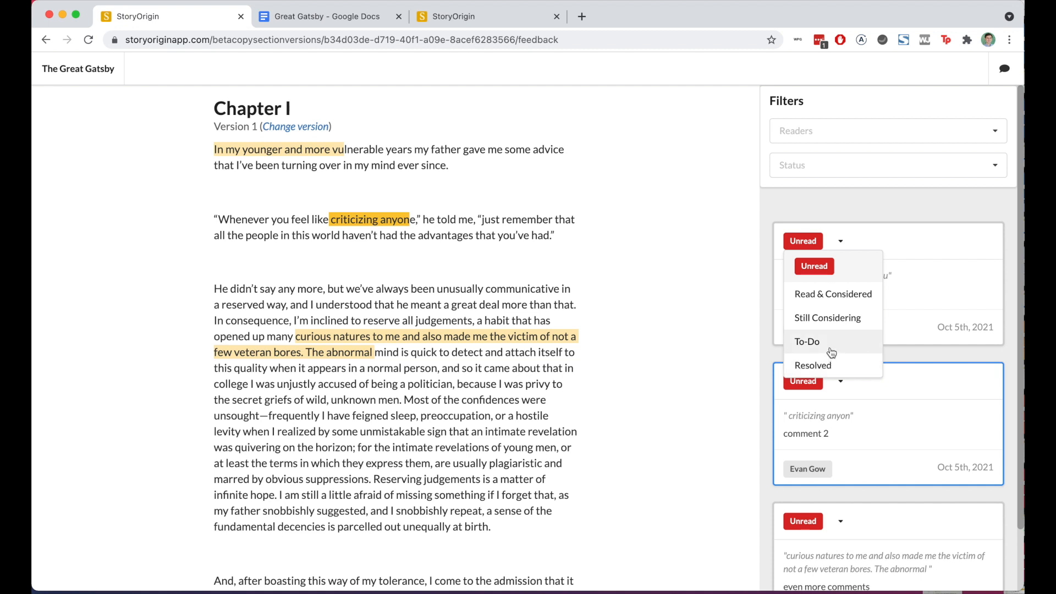
pyautogui.click(831, 350)
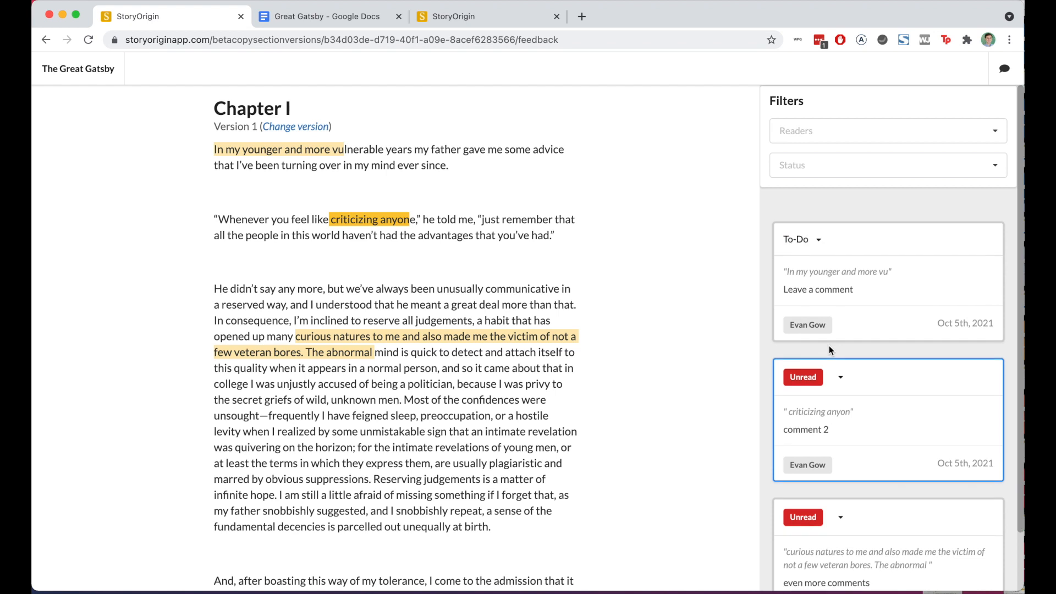
pyautogui.click(832, 380)
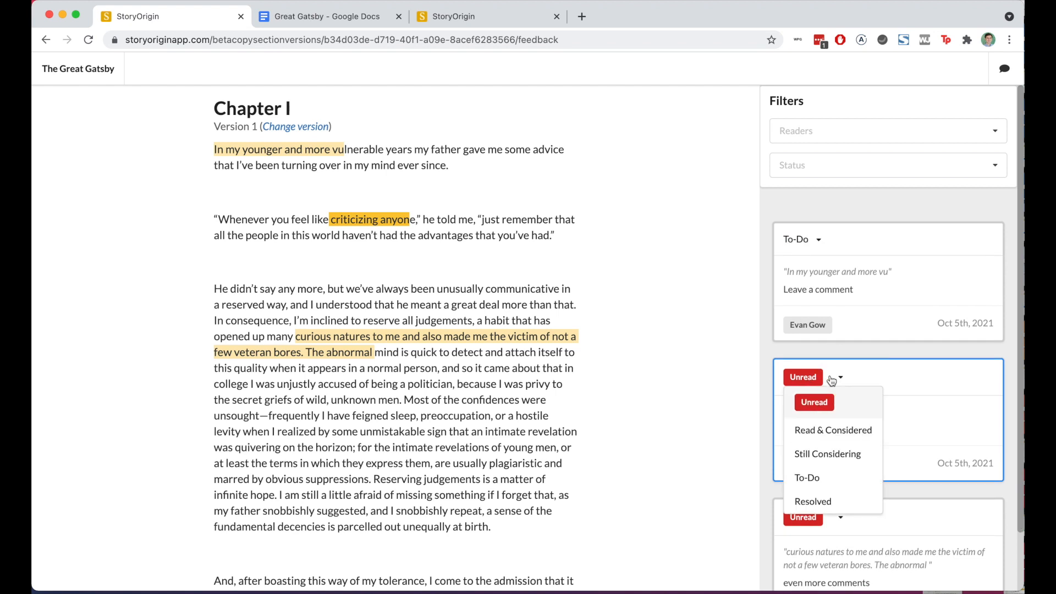
pyautogui.click(829, 431)
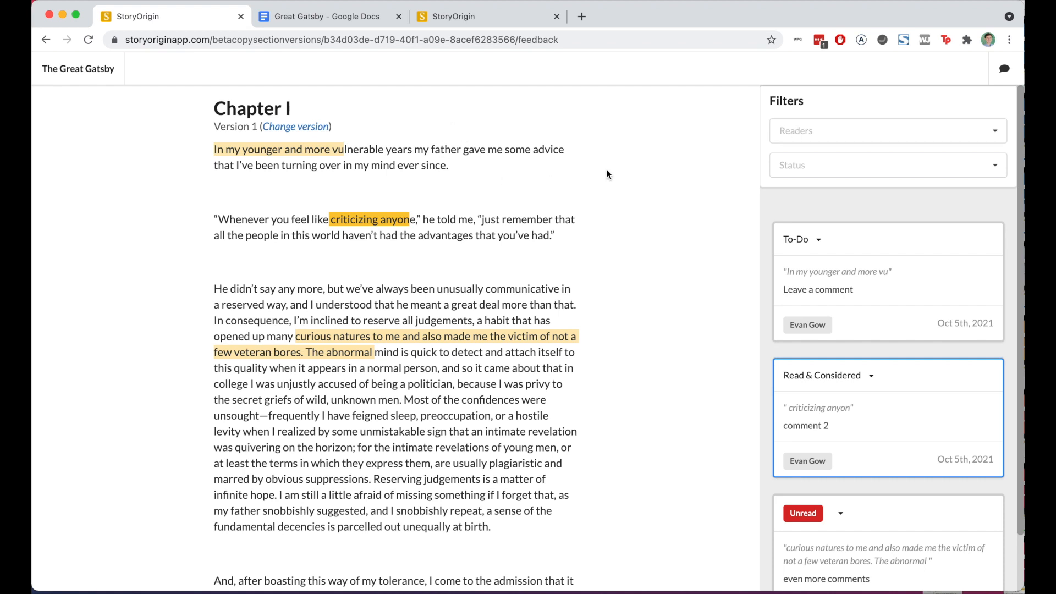
# Filter the Chapter I comments by the only listed reader
pyautogui.click(948, 127)
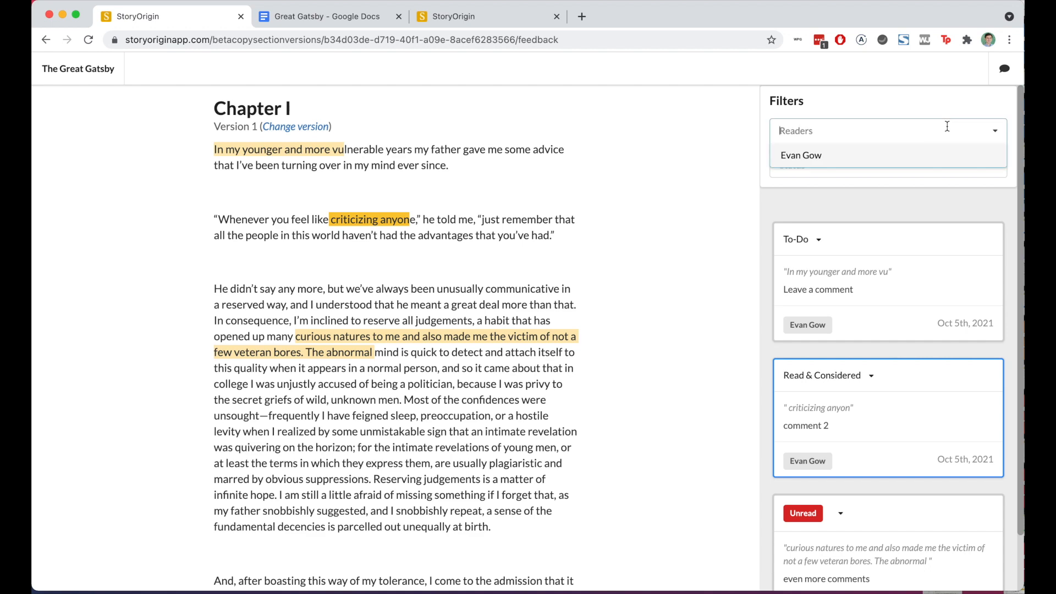
pyautogui.click(795, 155)
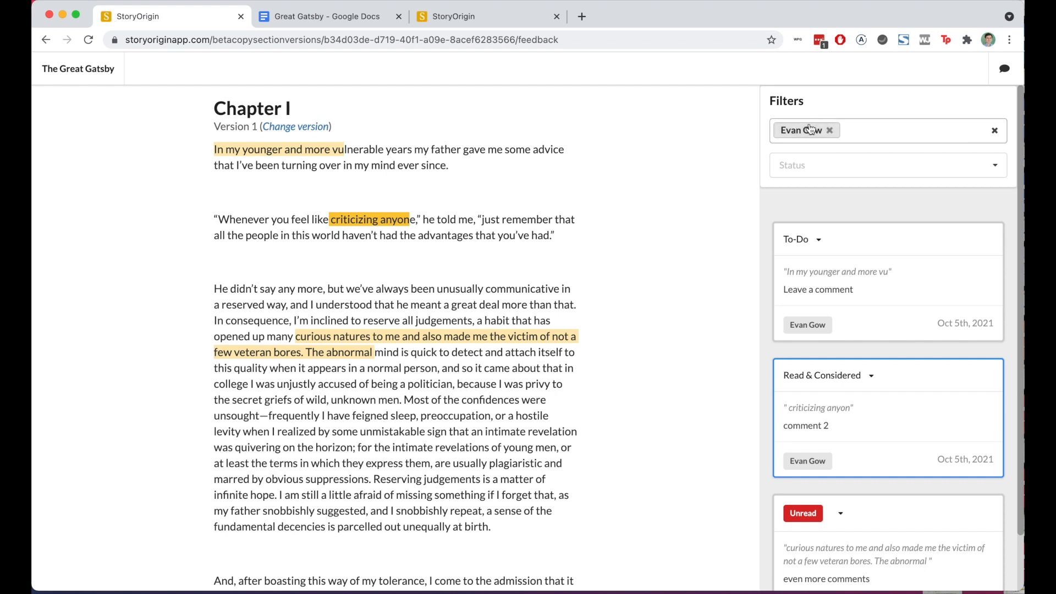
# Filter the Chapter I comments by the statuses Unread and To-Do in addition to the selected reader
pyautogui.click(896, 132)
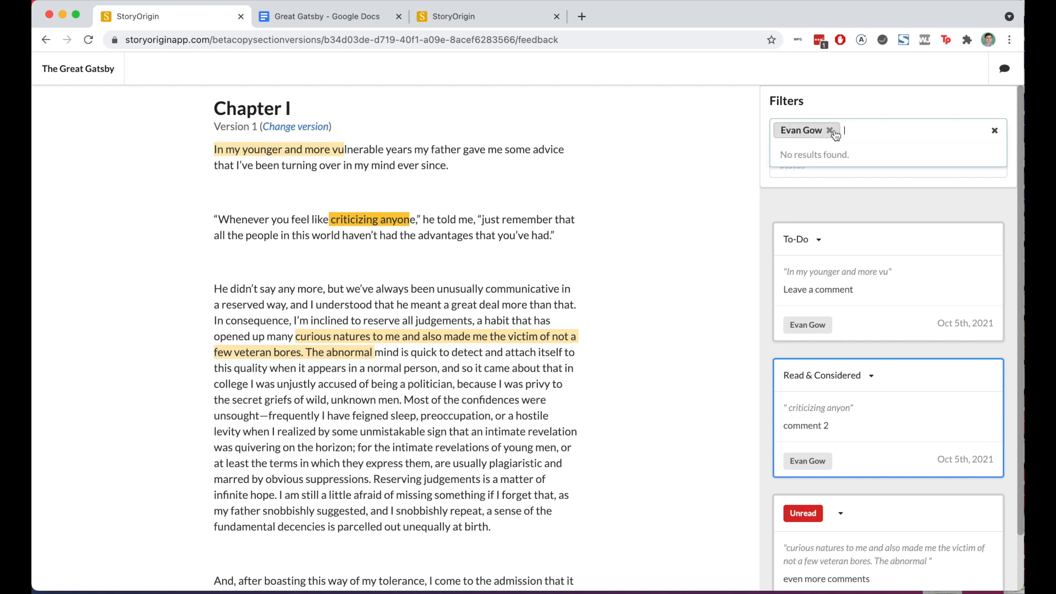
pyautogui.click(728, 152)
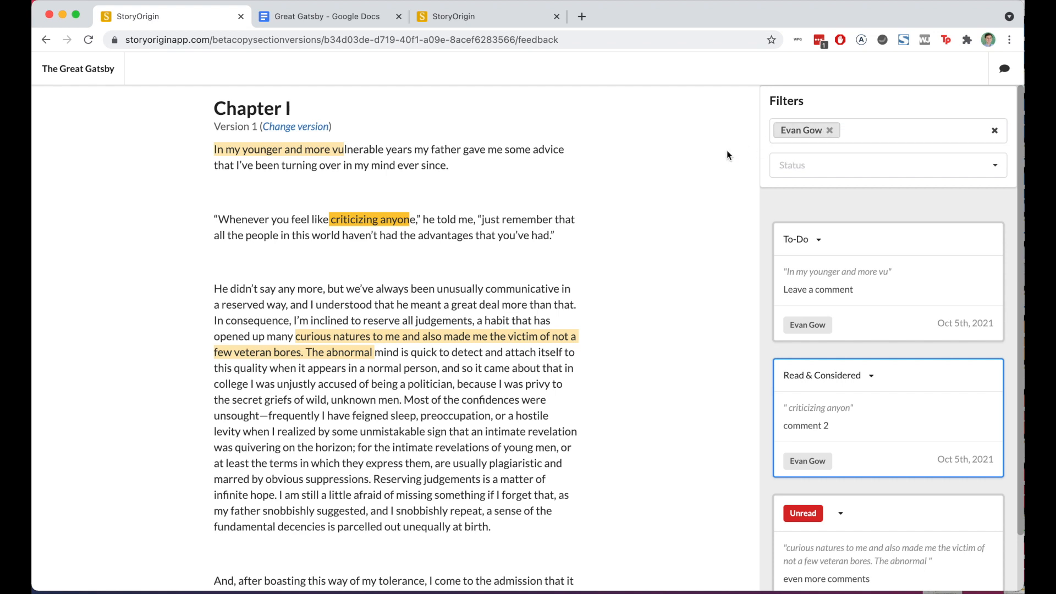
pyautogui.click(813, 167)
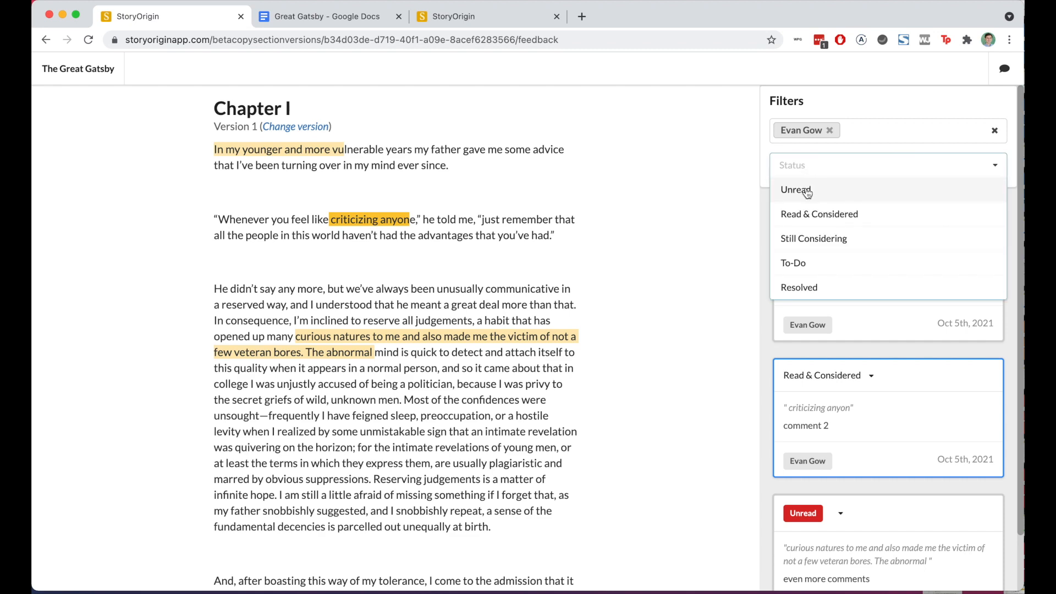
pyautogui.click(806, 190)
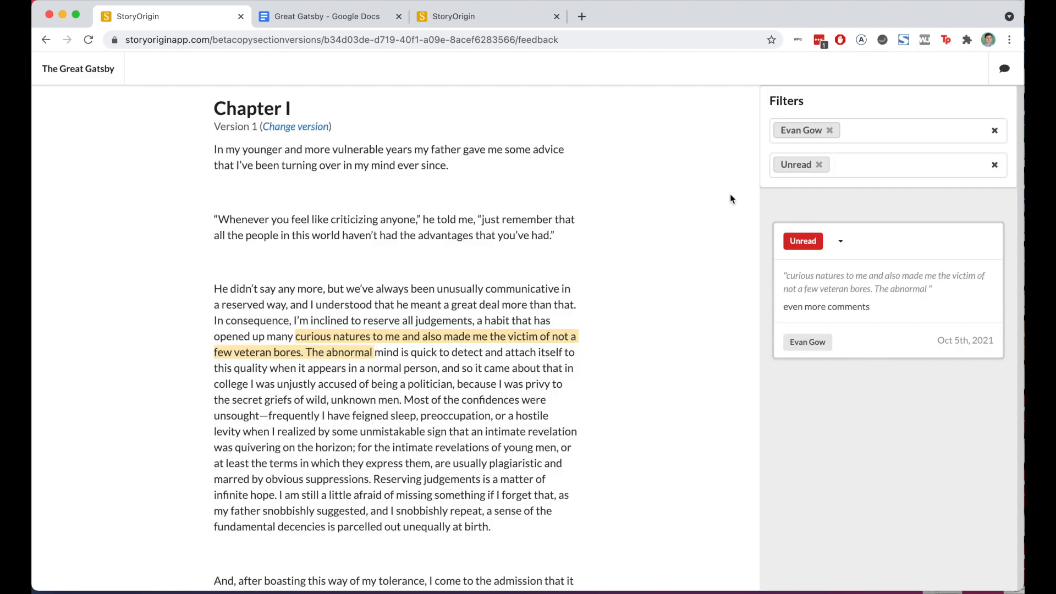
pyautogui.click(864, 170)
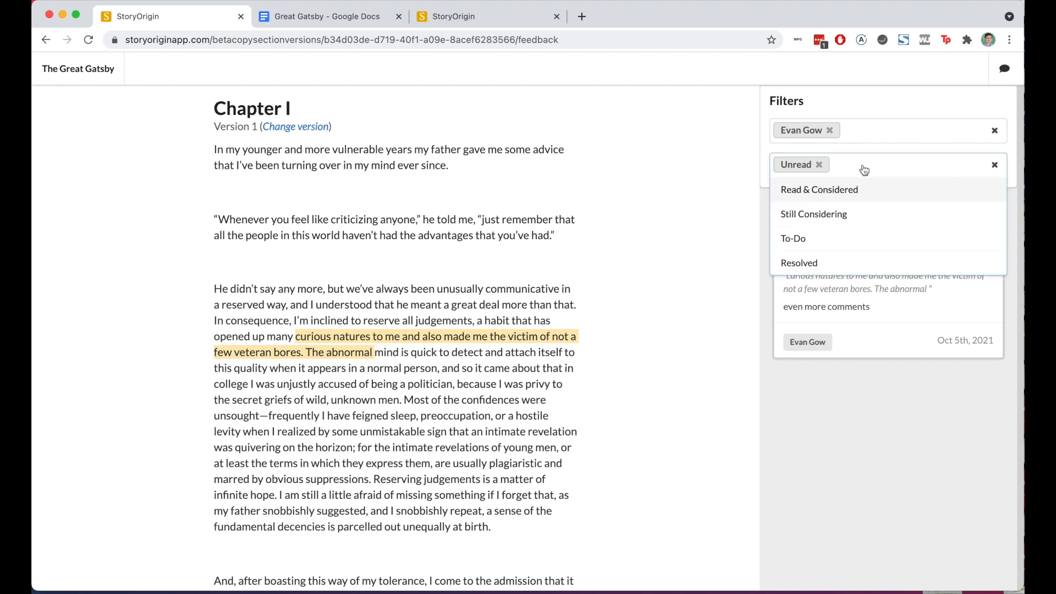
pyautogui.click(820, 237)
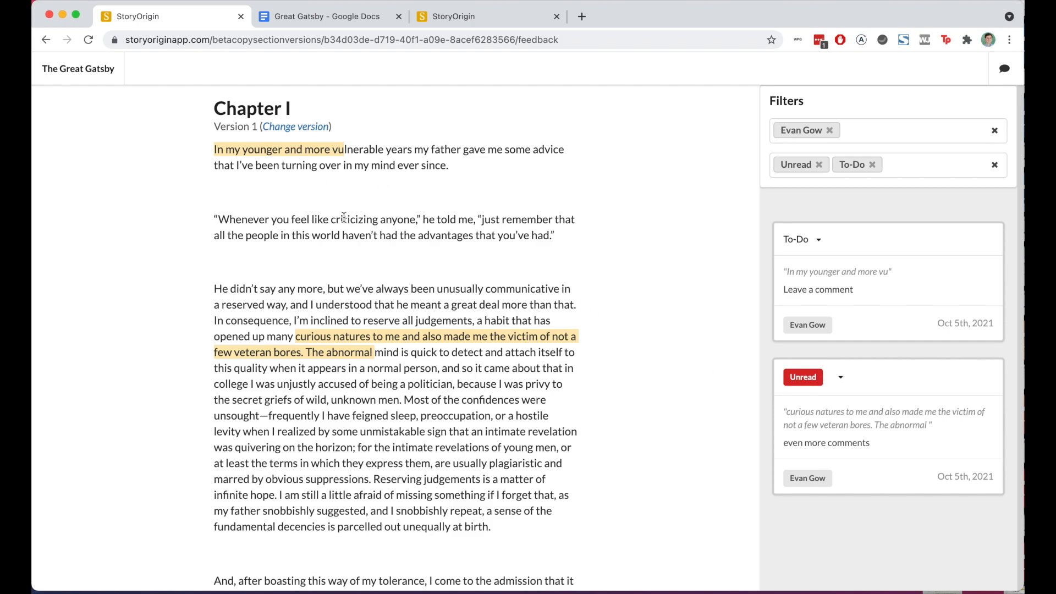
# Check the reader's end-of-chapter response below Chapter I, and go to the Responses page of The Great Gatsby
pyautogui.scroll(-20, 344, 218)
pyautogui.scroll(-20, 344, 219)
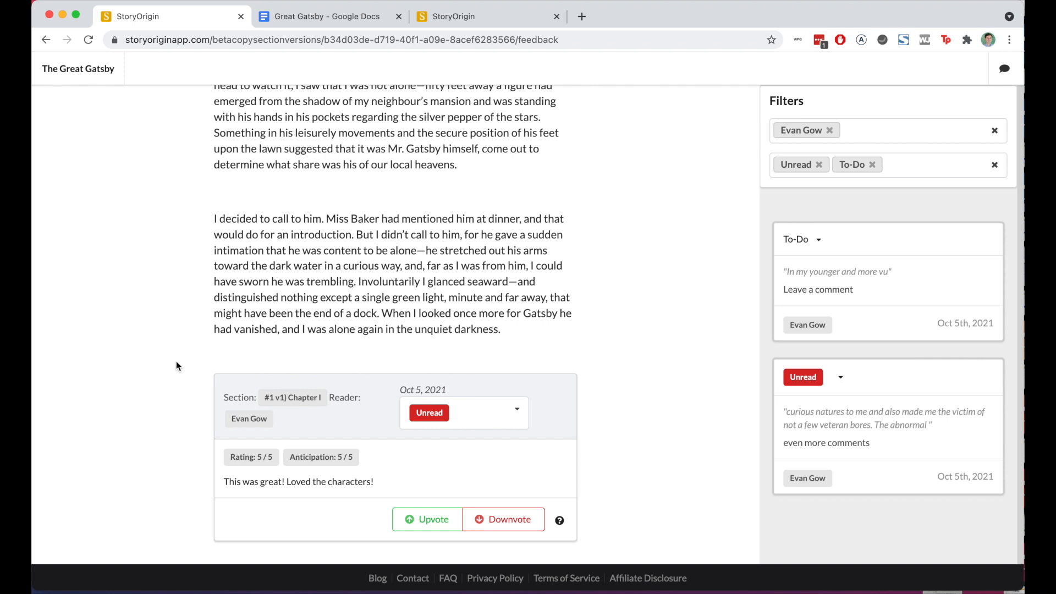
pyautogui.click(86, 67)
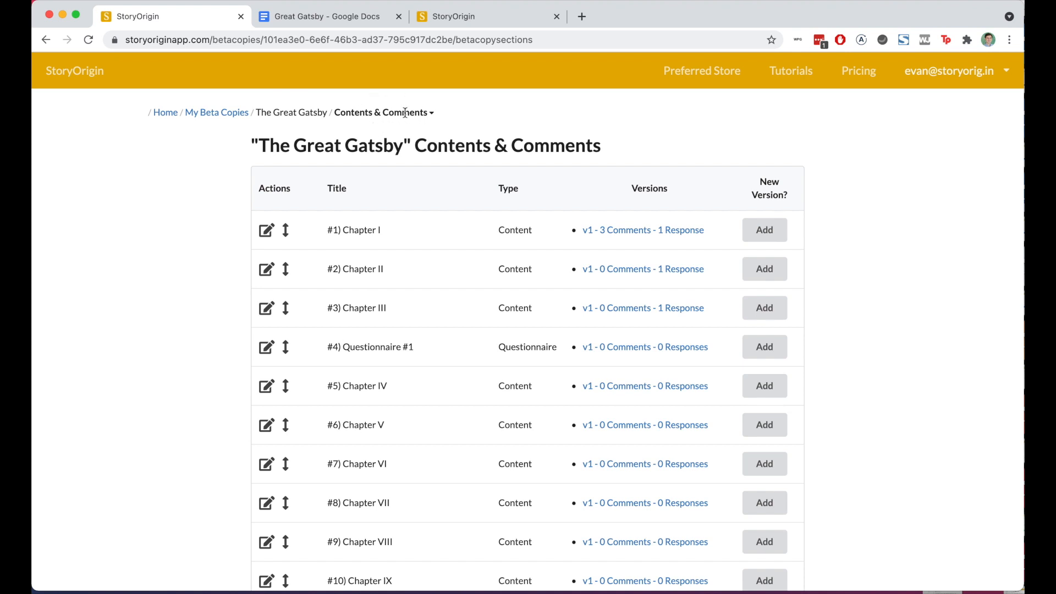
pyautogui.click(432, 115)
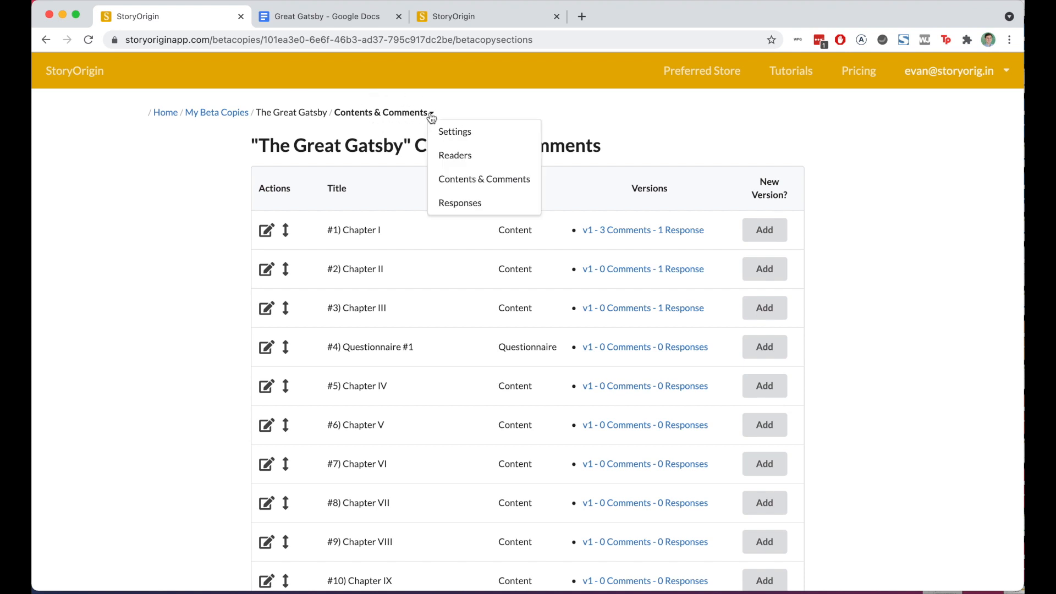
pyautogui.click(450, 203)
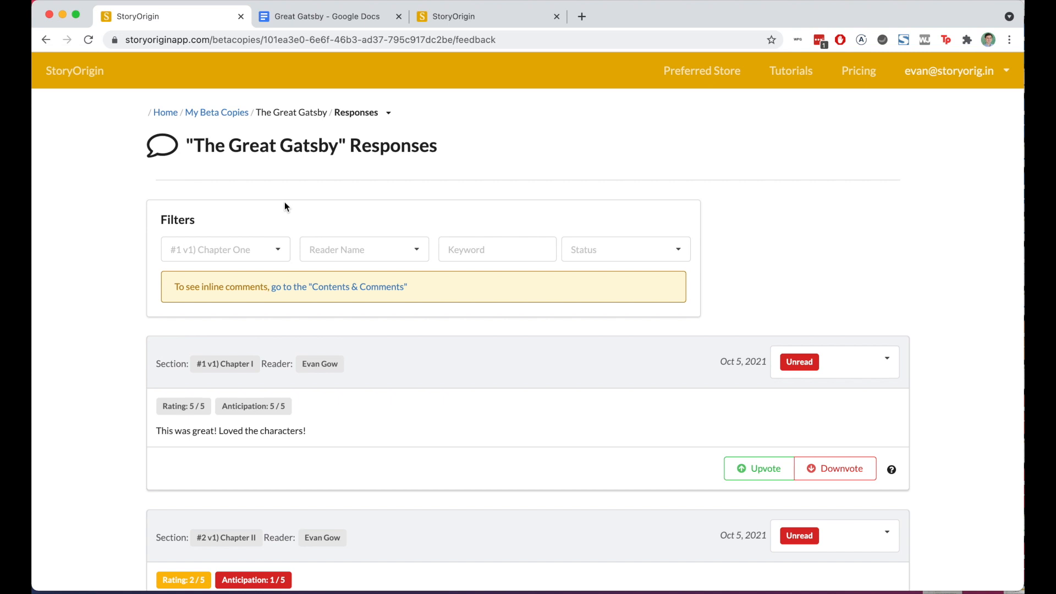
# Return to the list of beta copies and open The Great Gatsby's responses from there to look through them
pyautogui.click(217, 116)
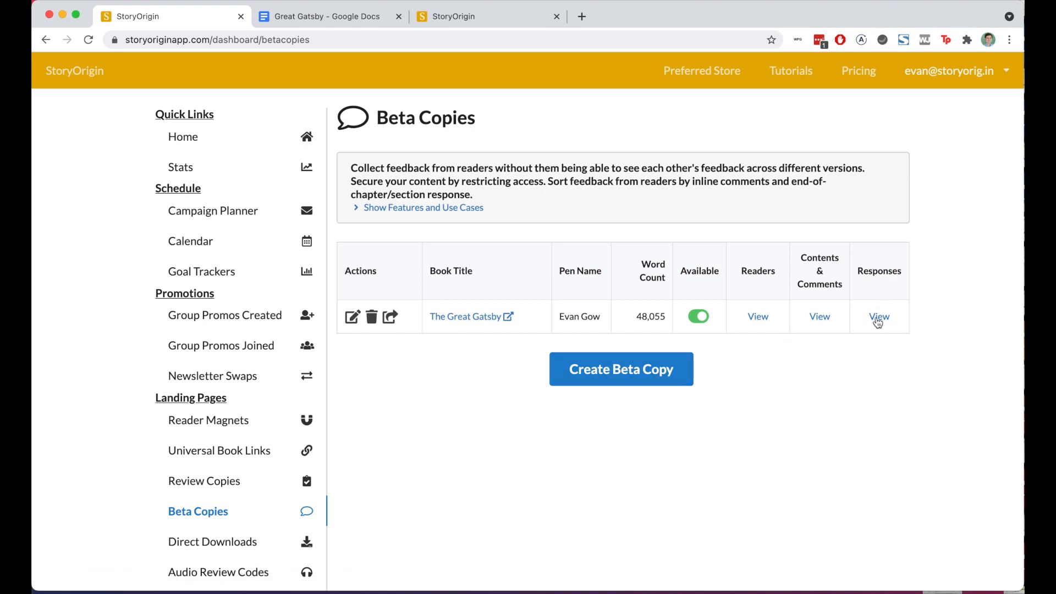
pyautogui.click(879, 317)
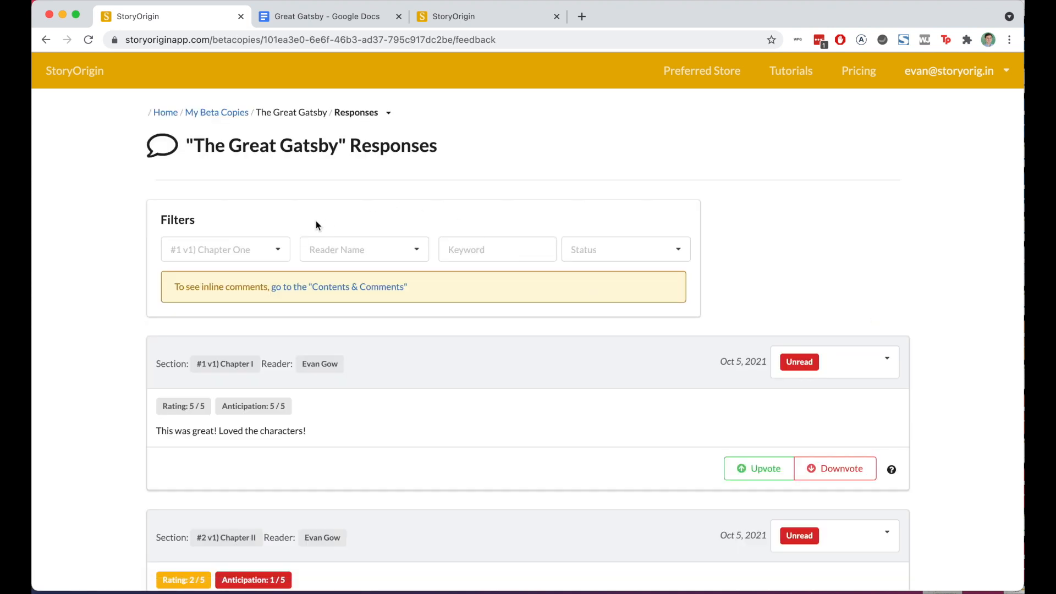
pyautogui.scroll(-3, 316, 222)
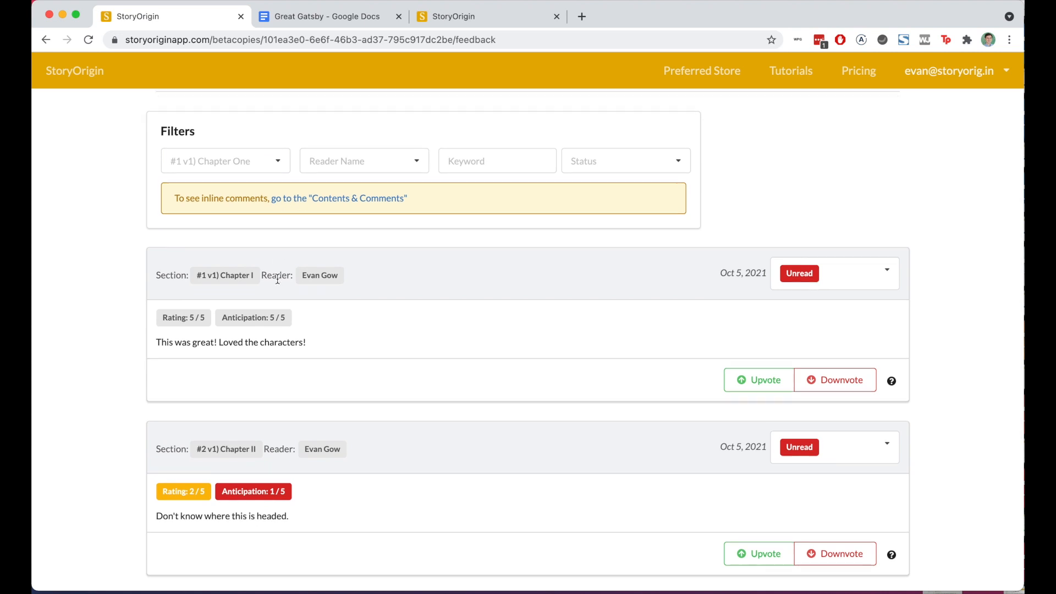
pyautogui.scroll(-5, 277, 279)
pyautogui.scroll(3, 277, 279)
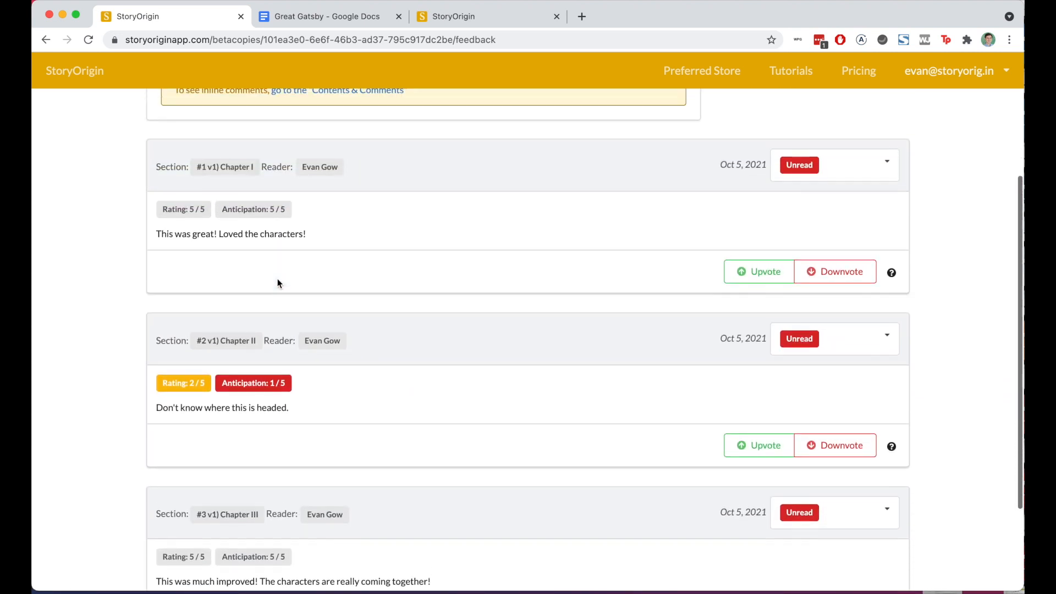
pyautogui.scroll(5, 278, 278)
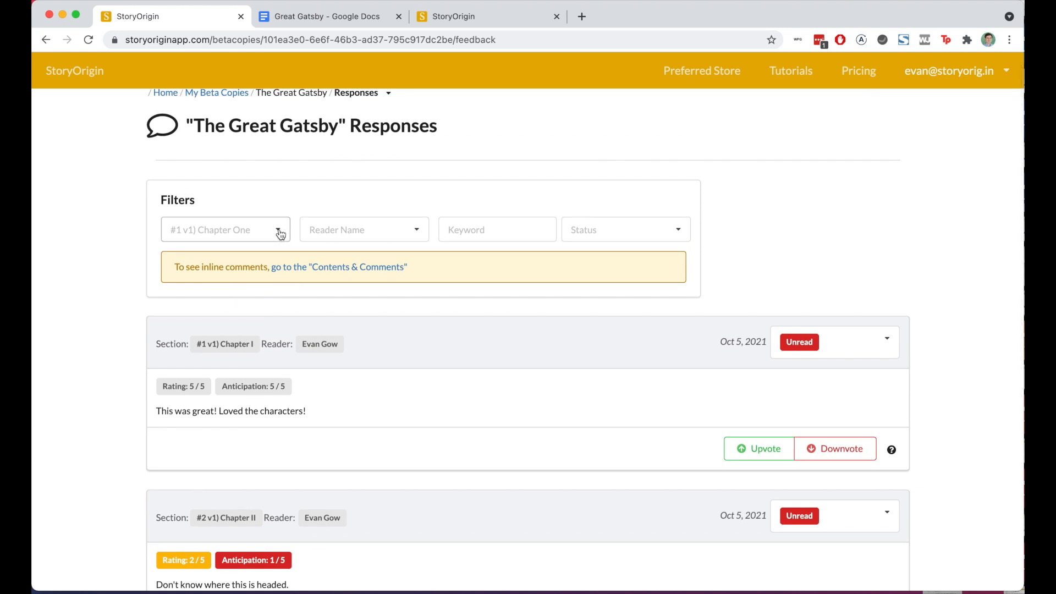
# Filter the responses by the section "#1 v1) Chapter I", and clear the section filter after viewing the match
pyautogui.click(279, 233)
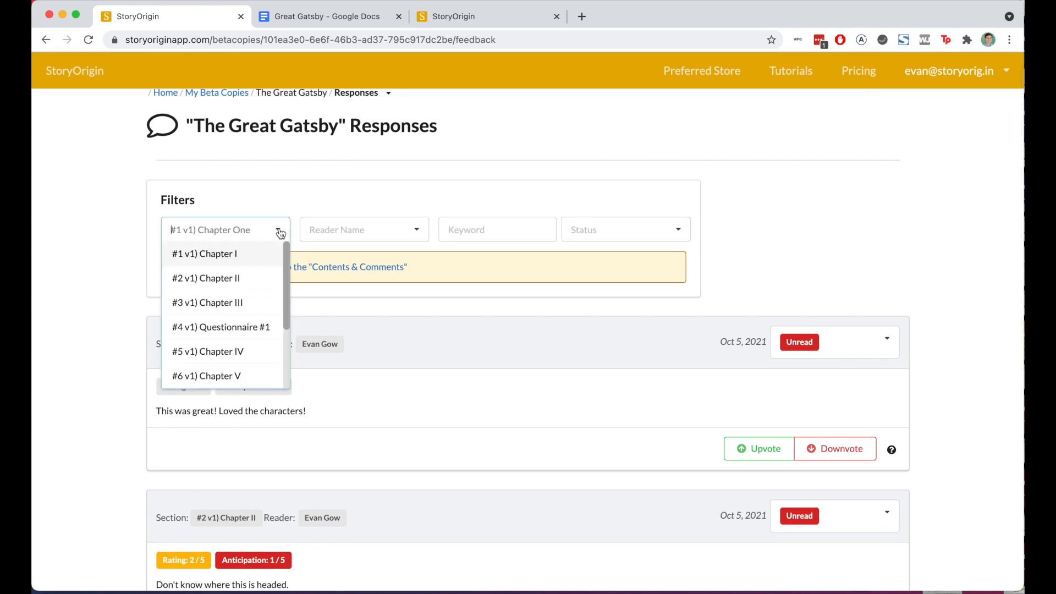
pyautogui.click(233, 259)
pyautogui.click(128, 287)
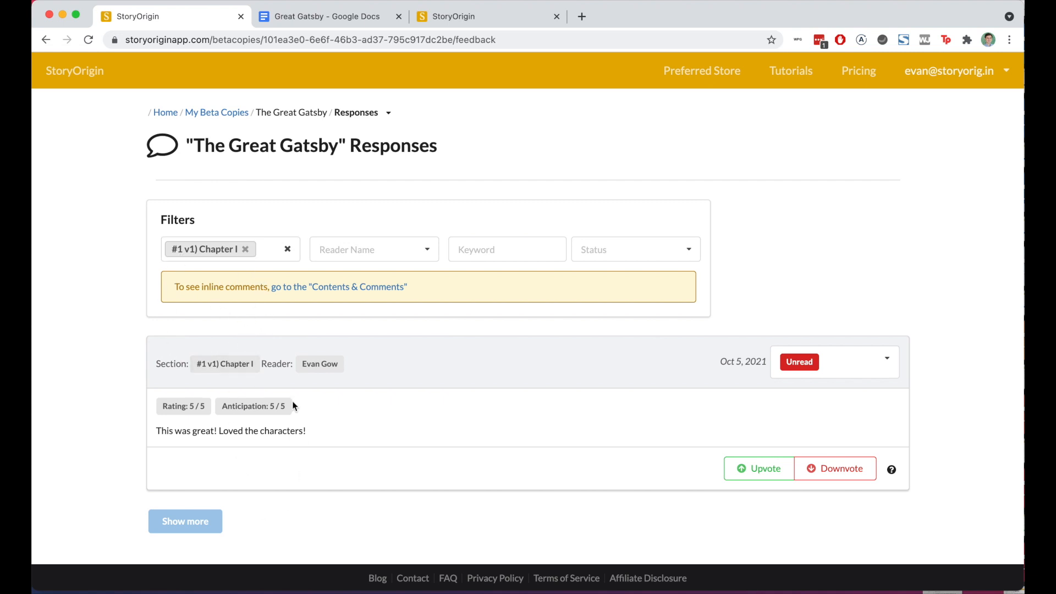
pyautogui.click(287, 252)
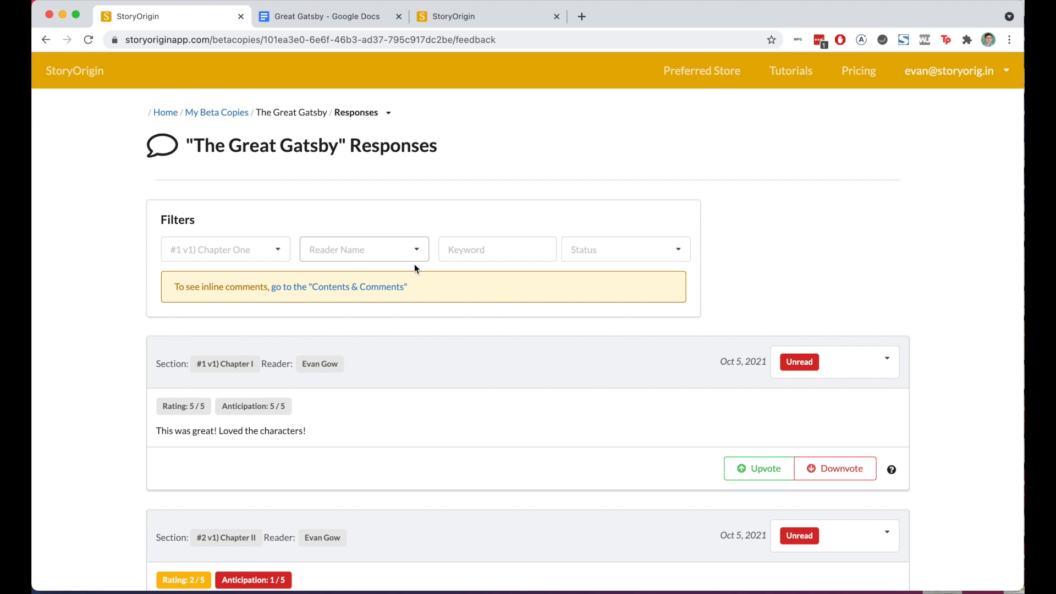
# Filter the responses by the listed reader's name, look through them, and clear the reader filter
pyautogui.scroll(-2, 405, 306)
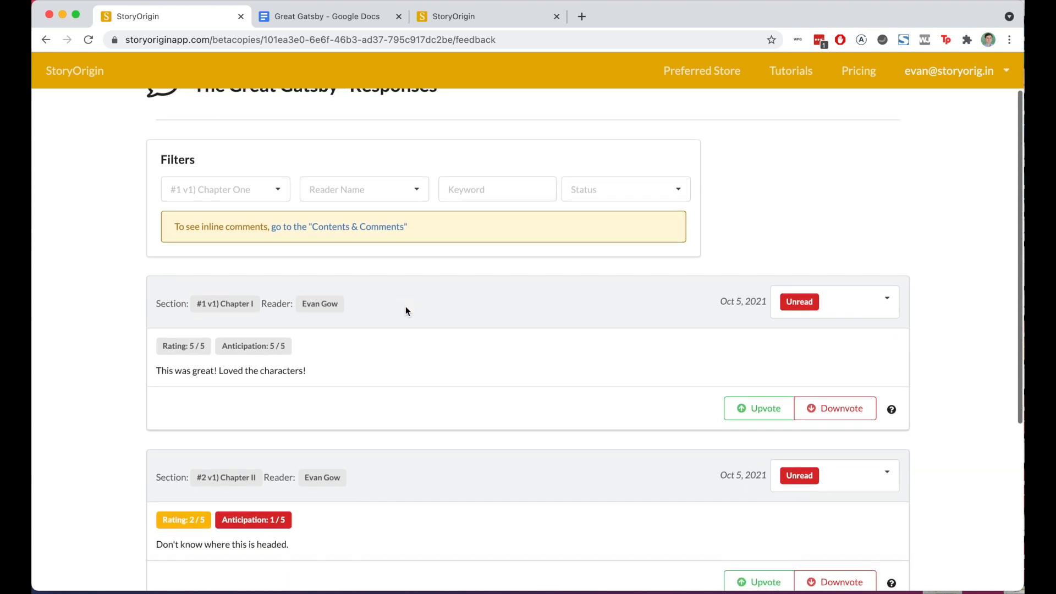
pyautogui.click(417, 192)
pyautogui.click(344, 218)
pyautogui.click(347, 213)
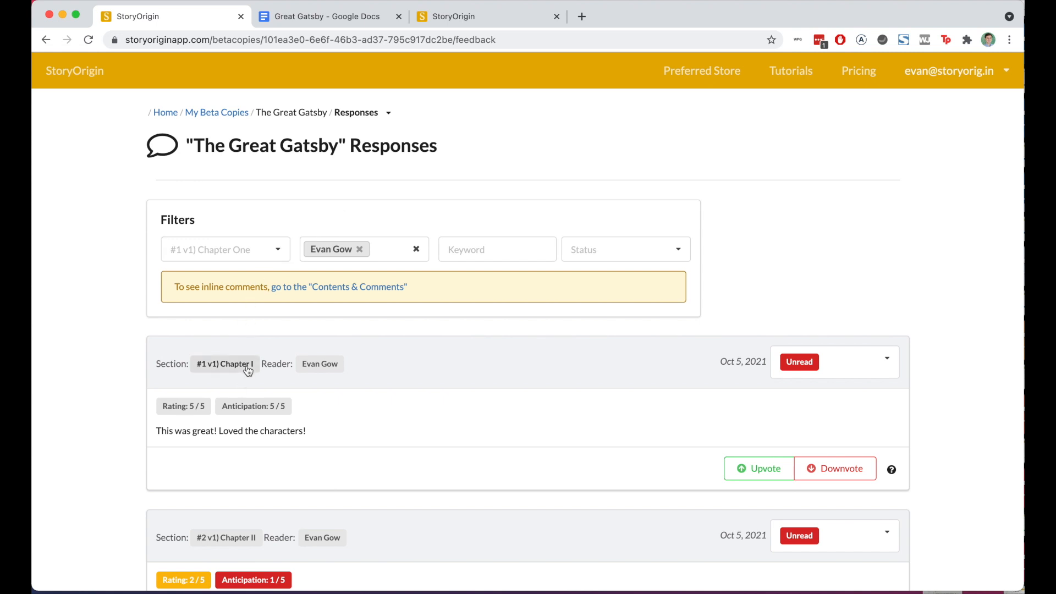
pyautogui.scroll(-3, 212, 539)
pyautogui.scroll(1, 213, 539)
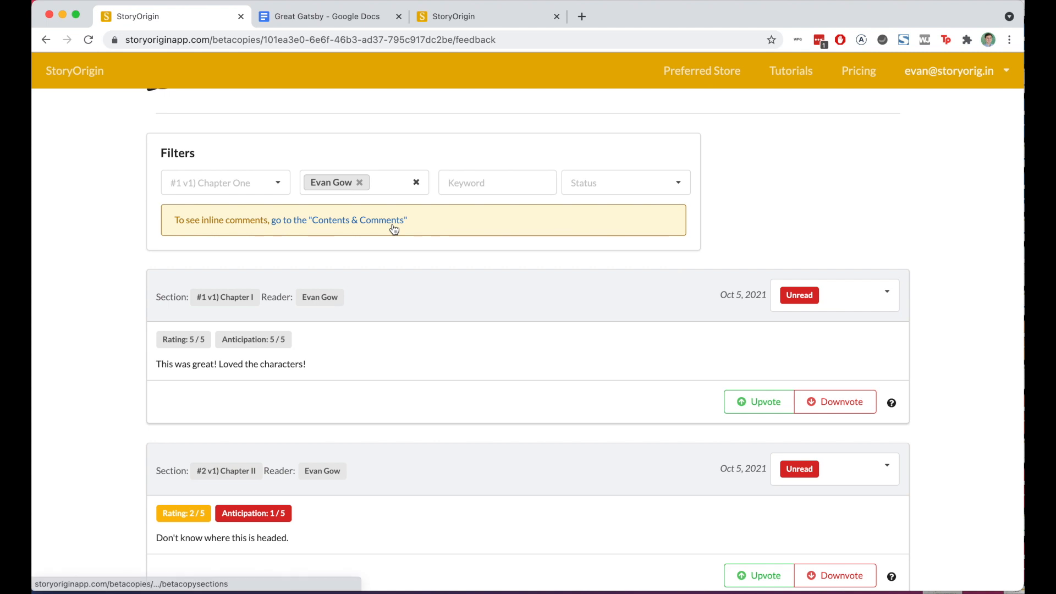
pyautogui.click(416, 182)
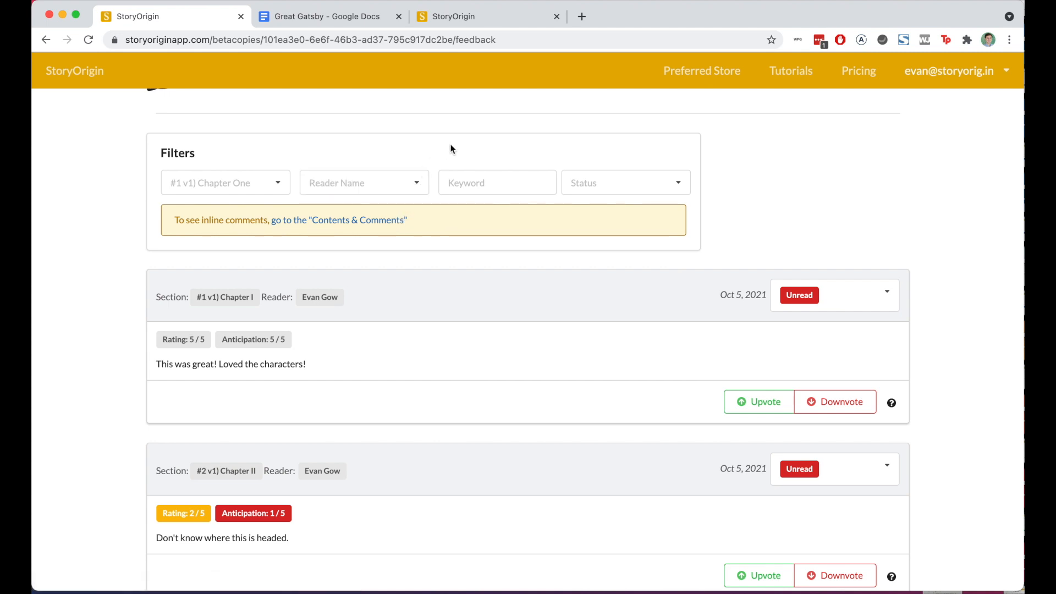
# Filter the responses by the keyword "character", review the matches, and clear the keyword
pyautogui.scroll(-1, 456, 157)
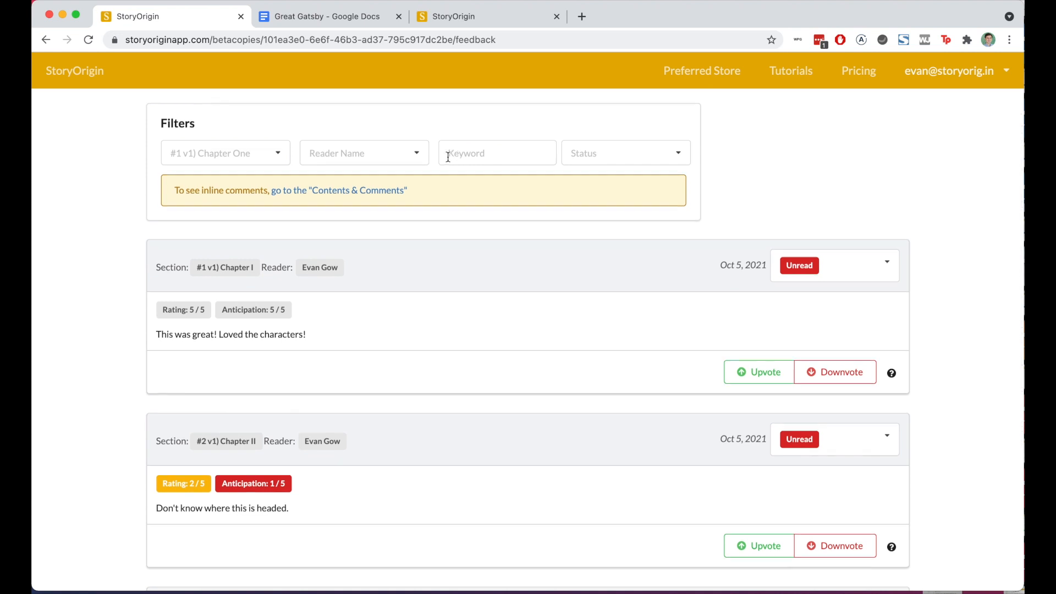
pyautogui.scroll(2, 449, 158)
pyautogui.click(449, 220)
pyautogui.write('character')
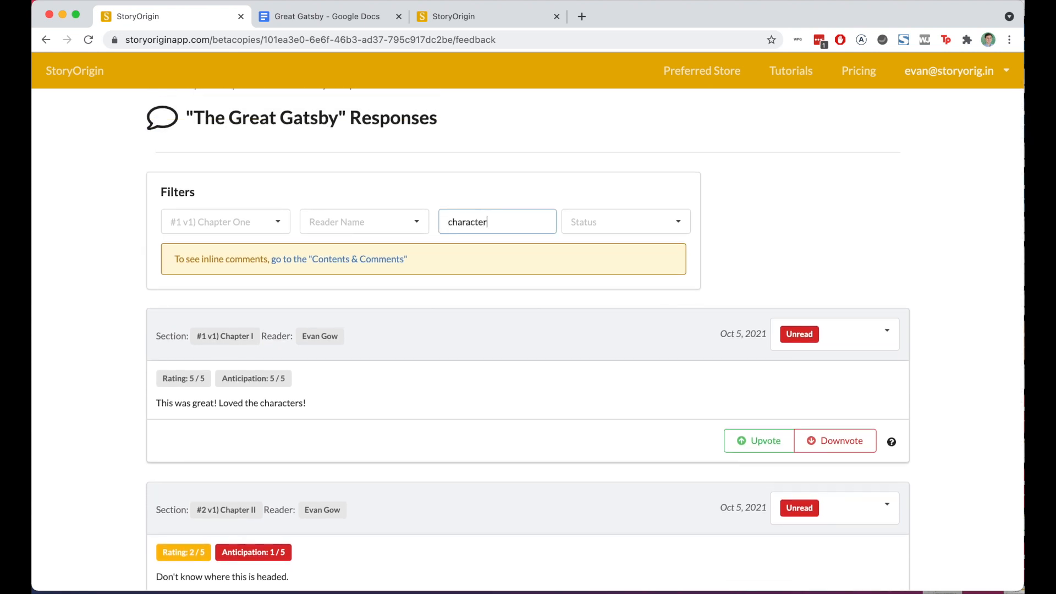
pyautogui.click(478, 144)
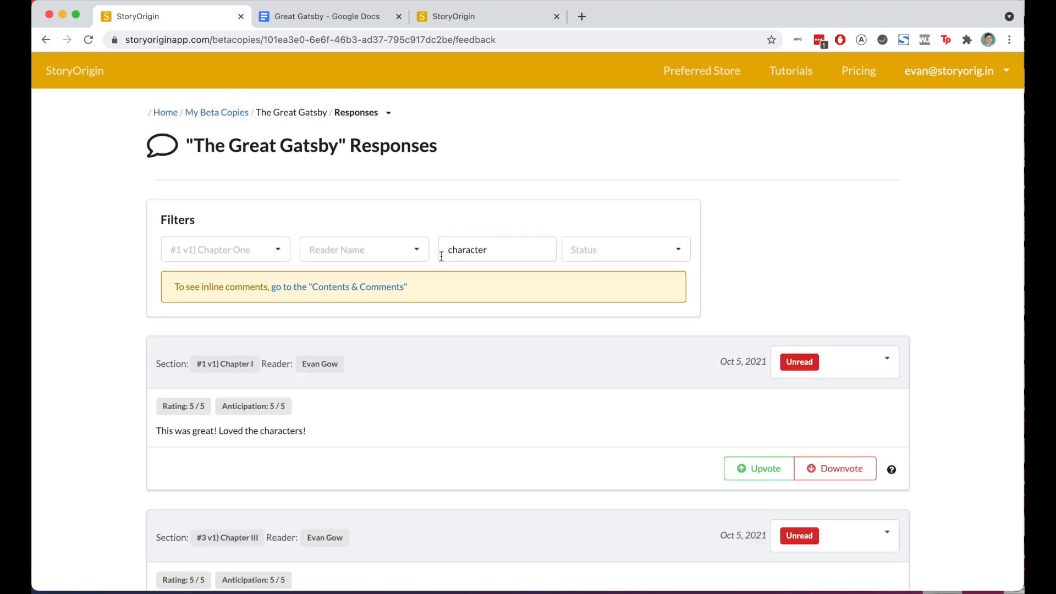
pyautogui.scroll(-3, 347, 389)
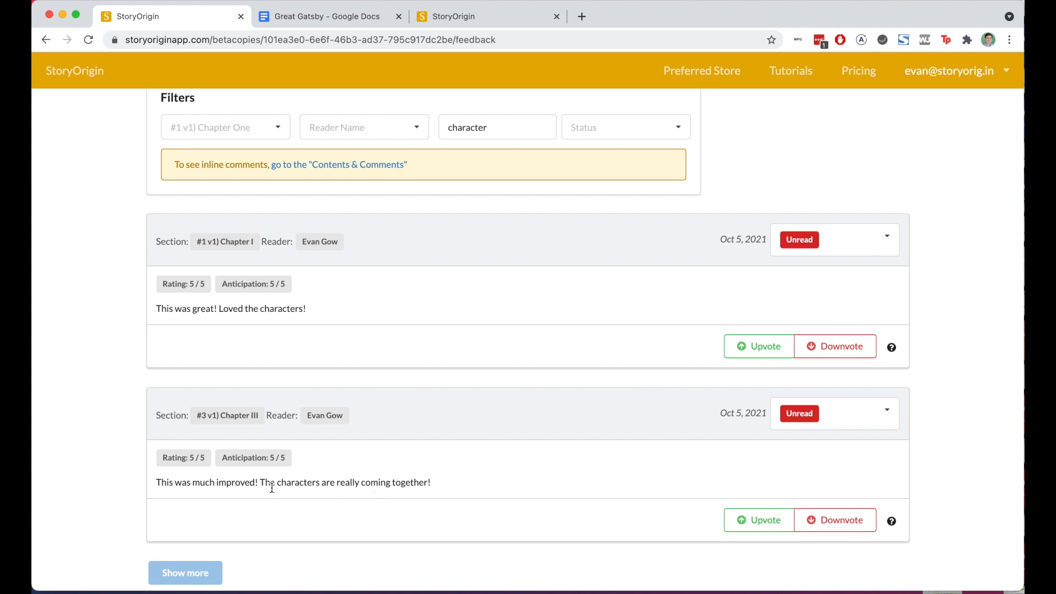
pyautogui.doubleClick(508, 129)
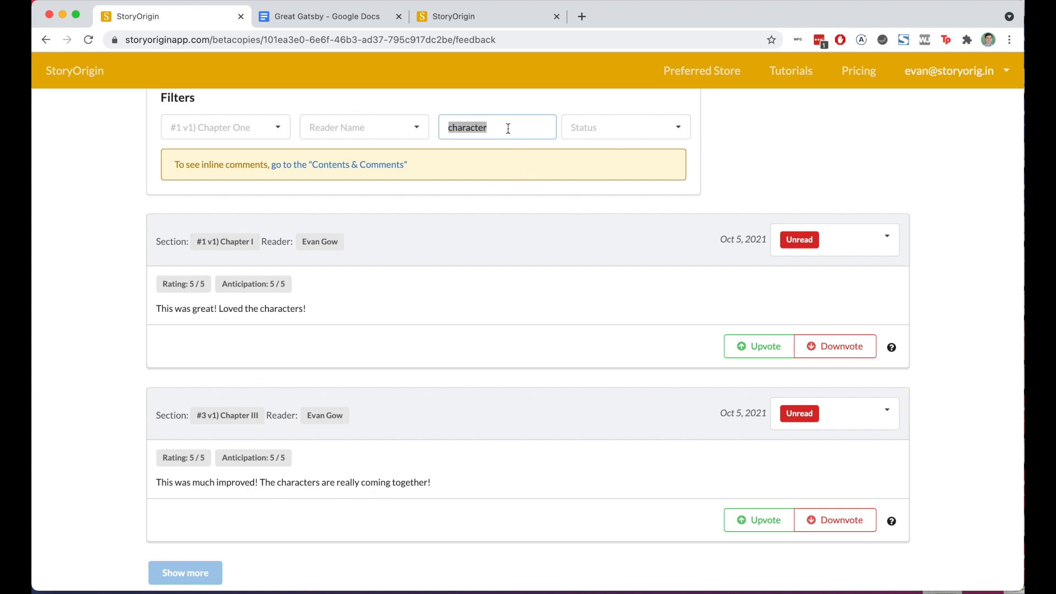
pyautogui.press('BackSpace')
pyautogui.scroll(-3, 659, 242)
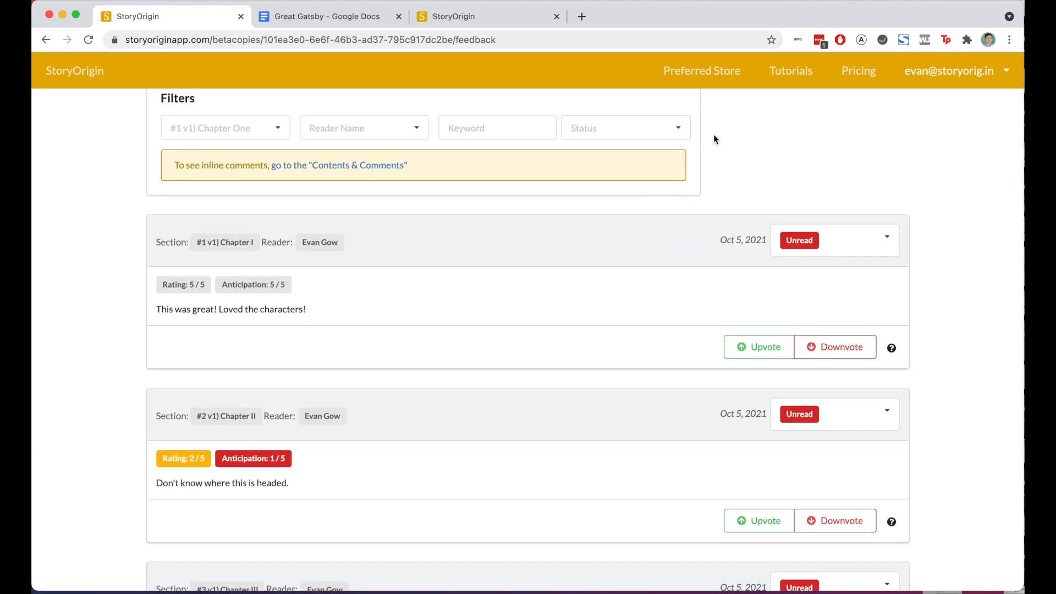
# Set the status of the Chapter I response to To-Do and of the Chapter II response to Read & Considered
pyautogui.click(887, 241)
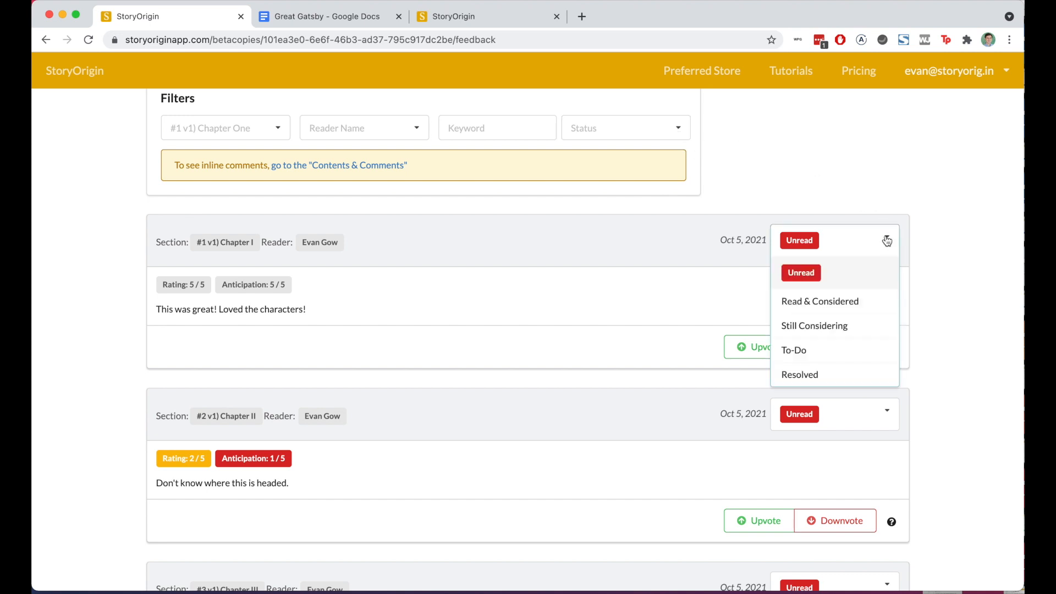
pyautogui.click(828, 350)
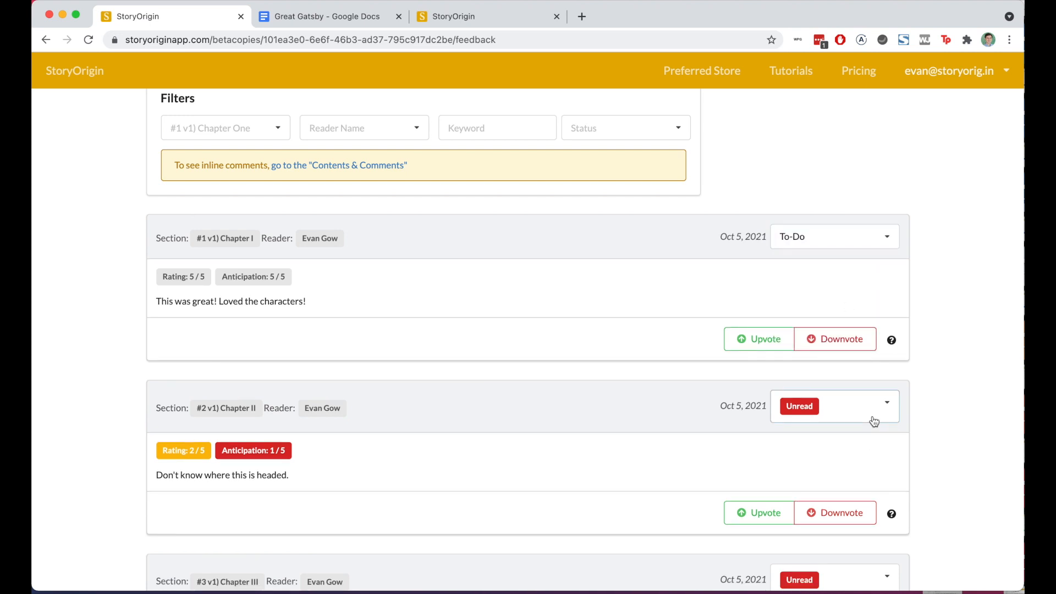
pyautogui.click(875, 422)
pyautogui.click(857, 466)
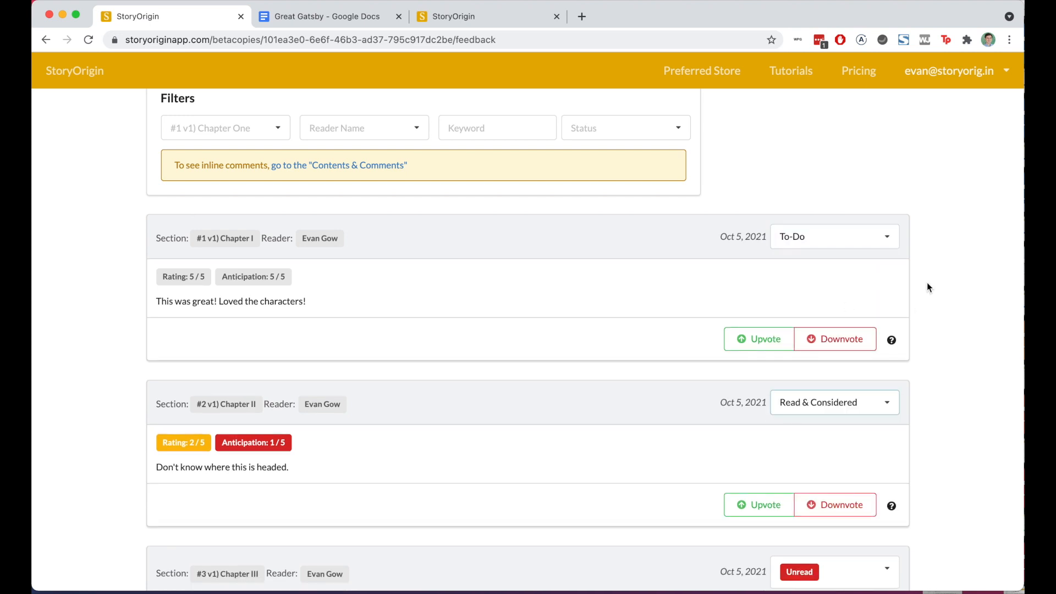
# Filter the responses by the statuses To-Do and Unread, look through the matches, and clear the status filter
pyautogui.click(680, 132)
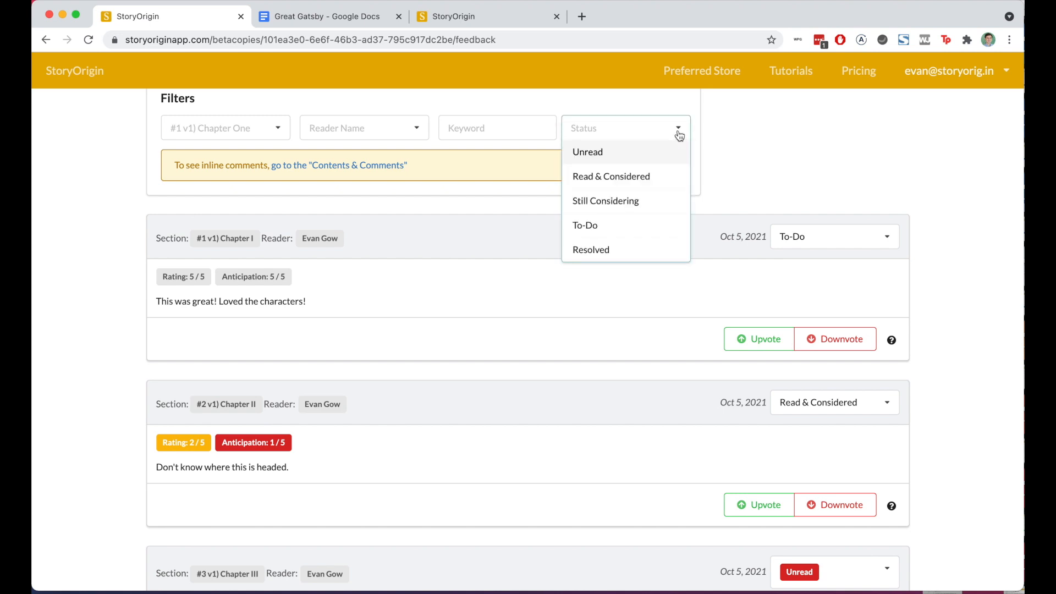
pyautogui.click(607, 226)
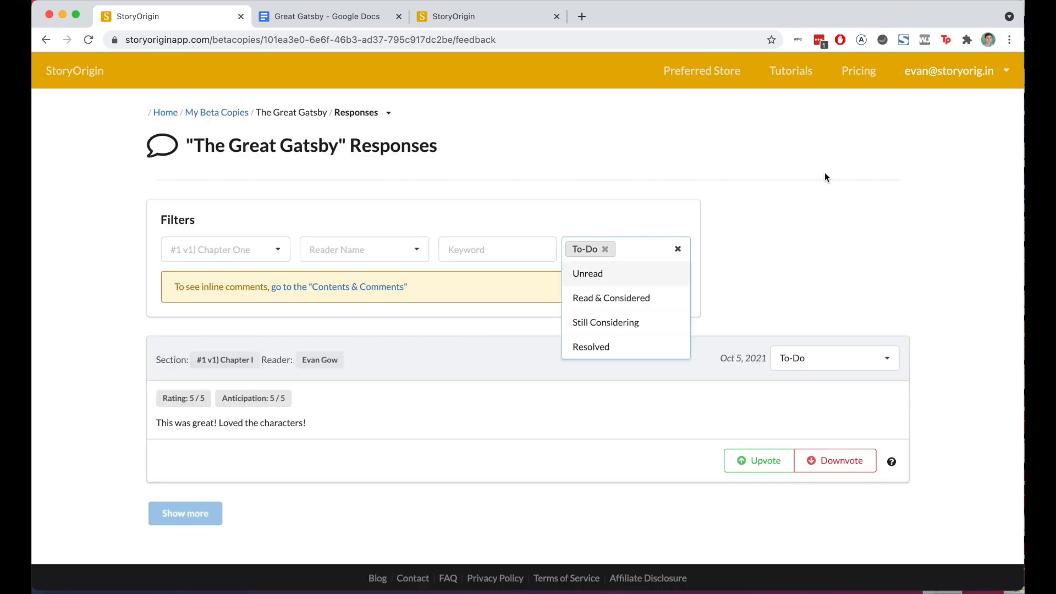
pyautogui.click(825, 174)
pyautogui.click(651, 261)
pyautogui.click(624, 282)
pyautogui.click(779, 238)
pyautogui.scroll(-2, 779, 237)
pyautogui.scroll(-1, 780, 238)
pyautogui.scroll(2, 780, 237)
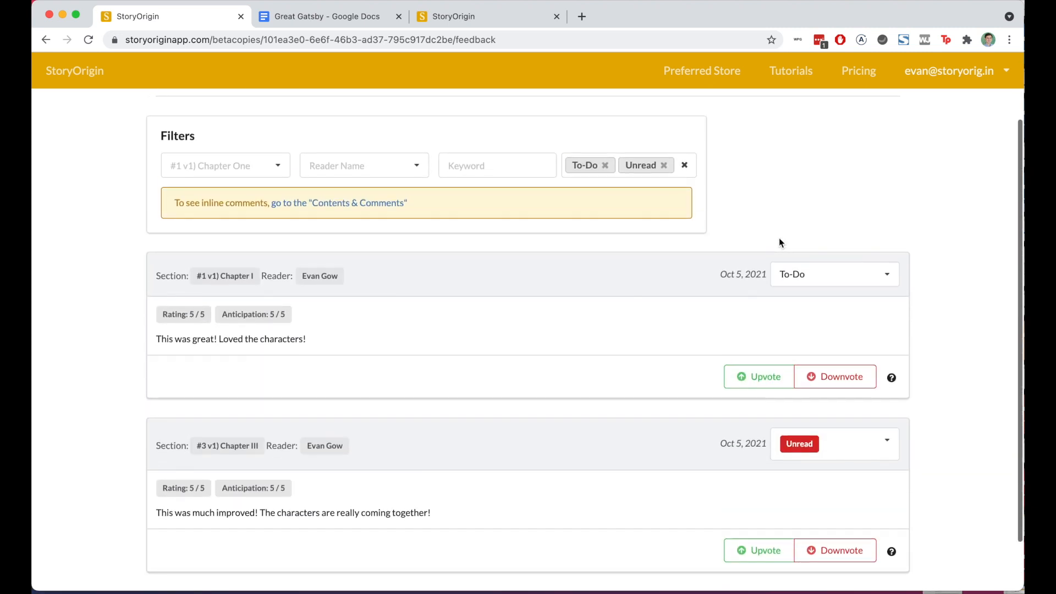
pyautogui.click(685, 166)
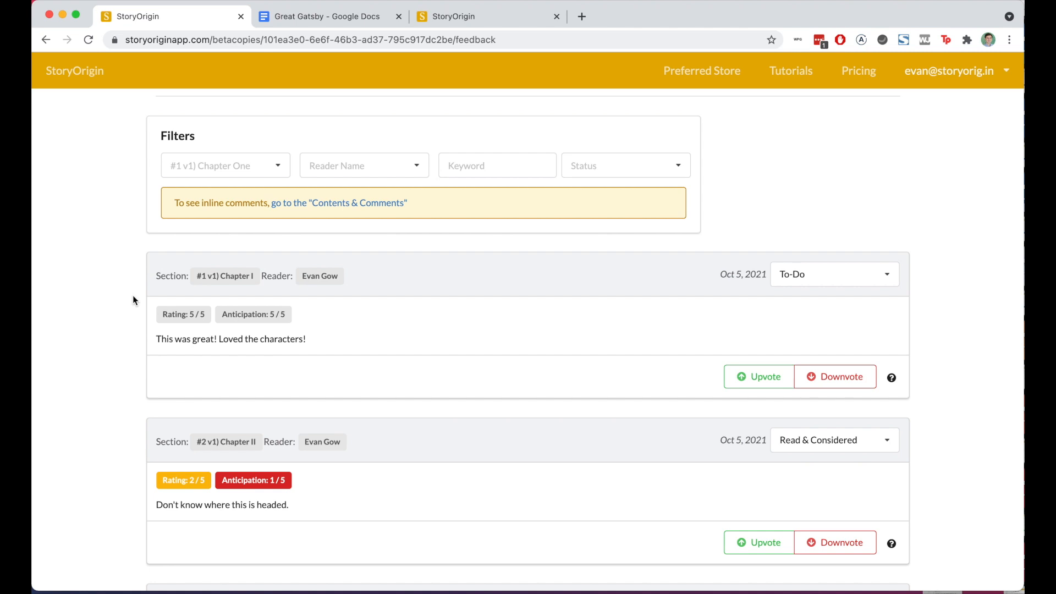
# Look through the reader responses for The Great Gatsby and return to the overview of beta copies
pyautogui.scroll(-3, 133, 300)
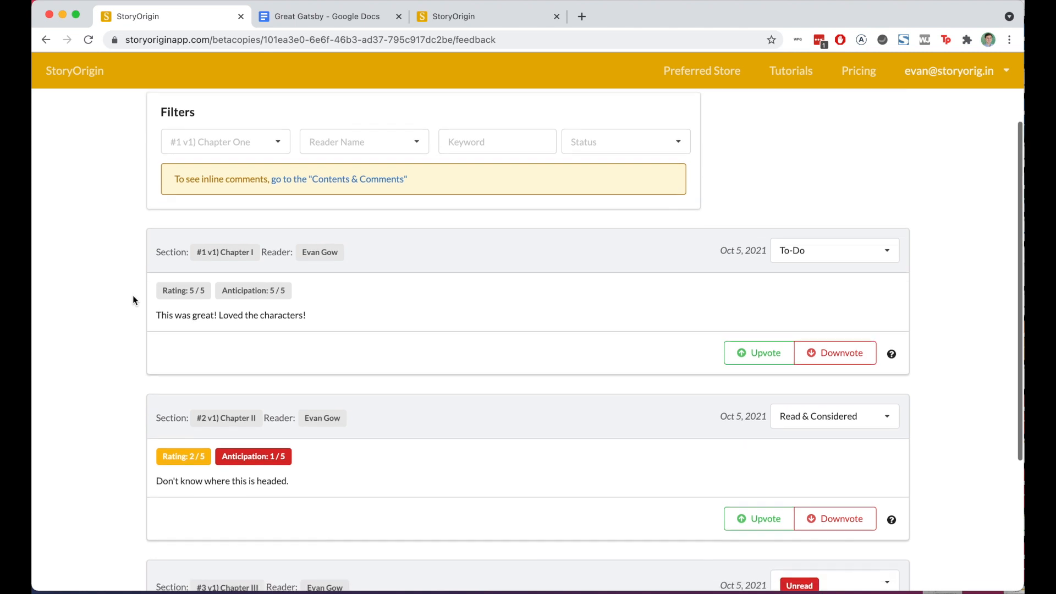
pyautogui.scroll(-1, 133, 295)
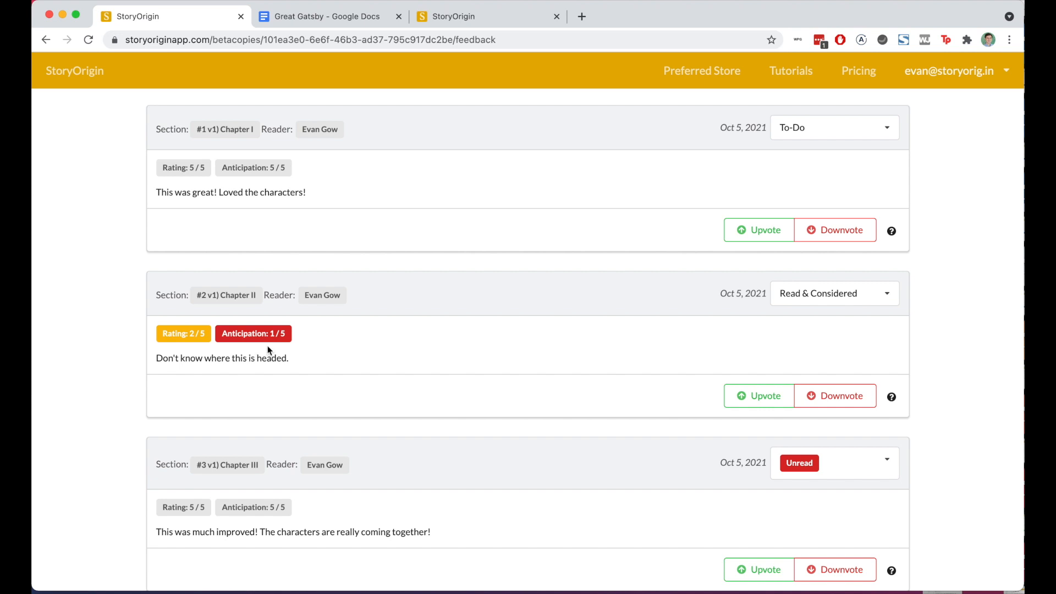
pyautogui.scroll(5, 556, 364)
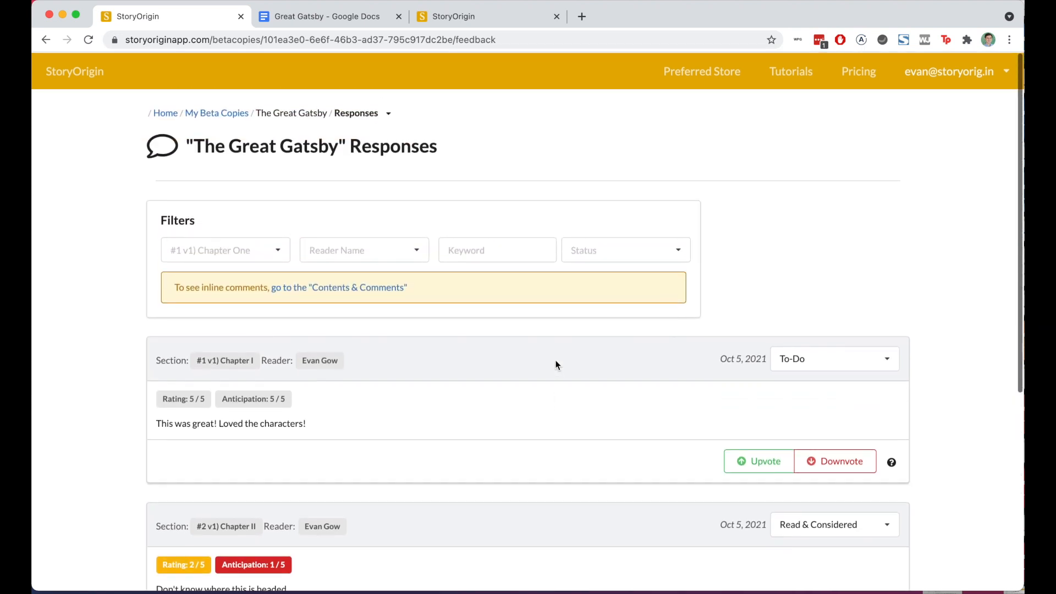
pyautogui.click(389, 117)
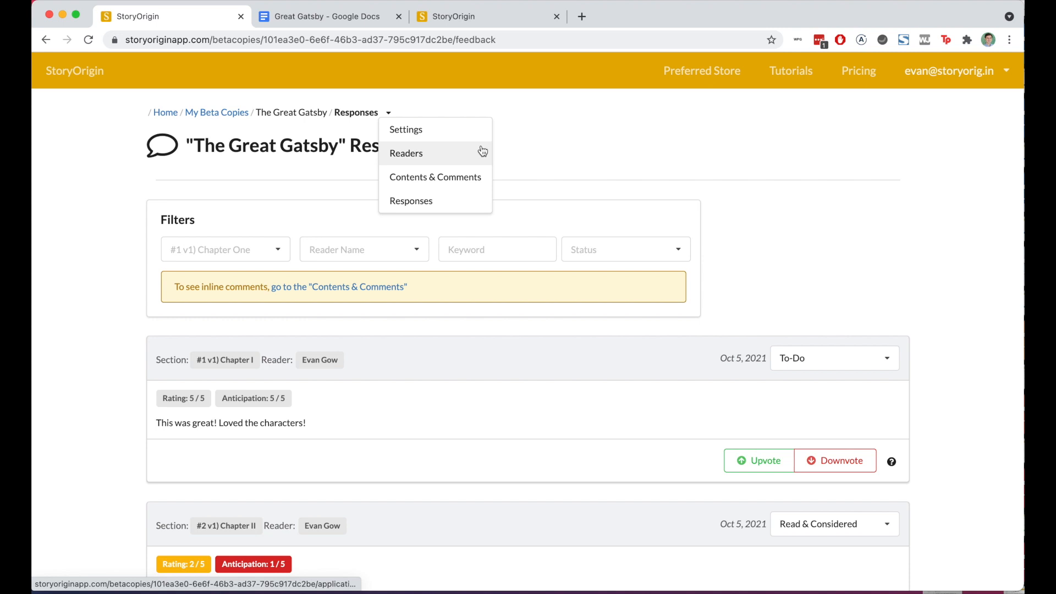
pyautogui.click(207, 112)
# Open the site's Contact page from the beta copies overview to view the support information
pyautogui.scroll(-2, 363, 373)
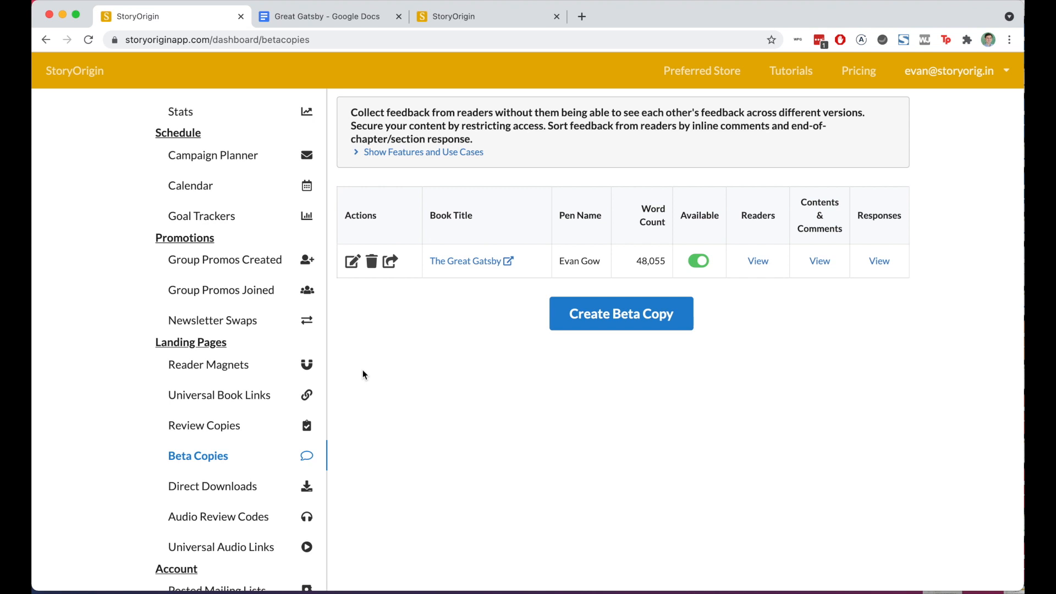
pyautogui.scroll(-5, 363, 371)
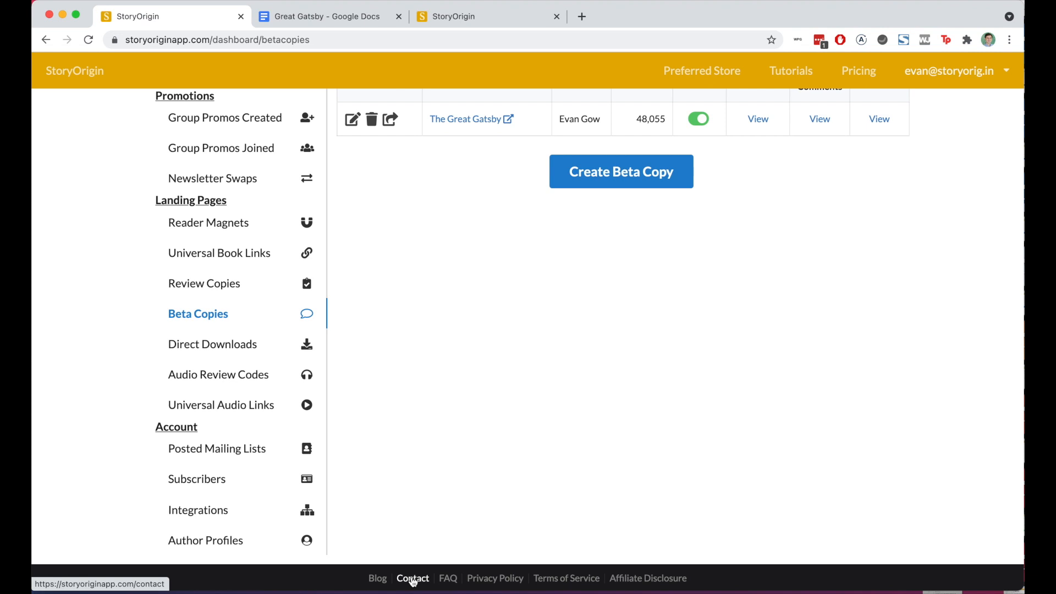
pyautogui.click(413, 580)
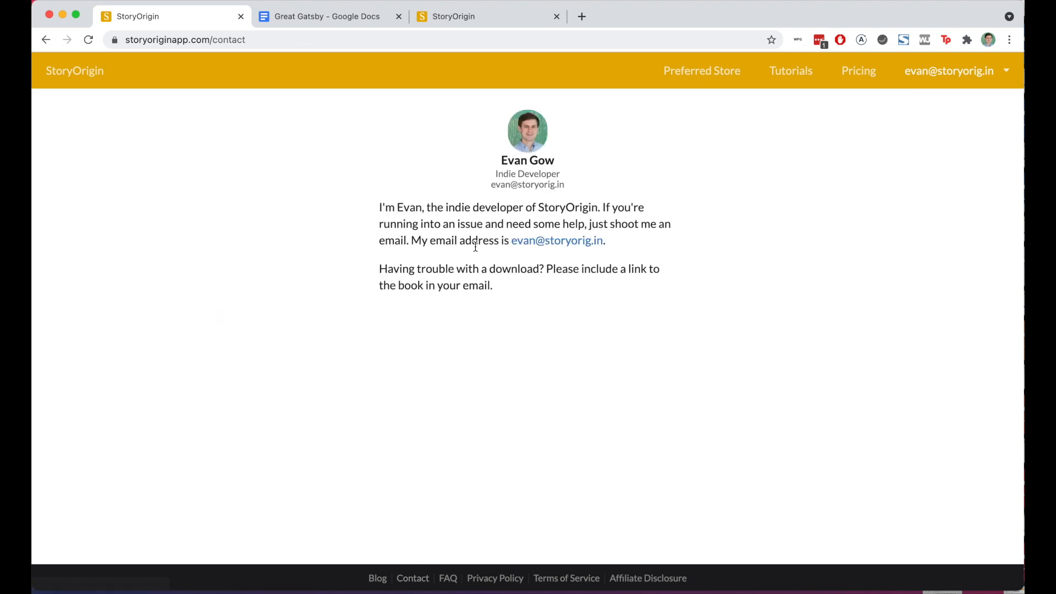